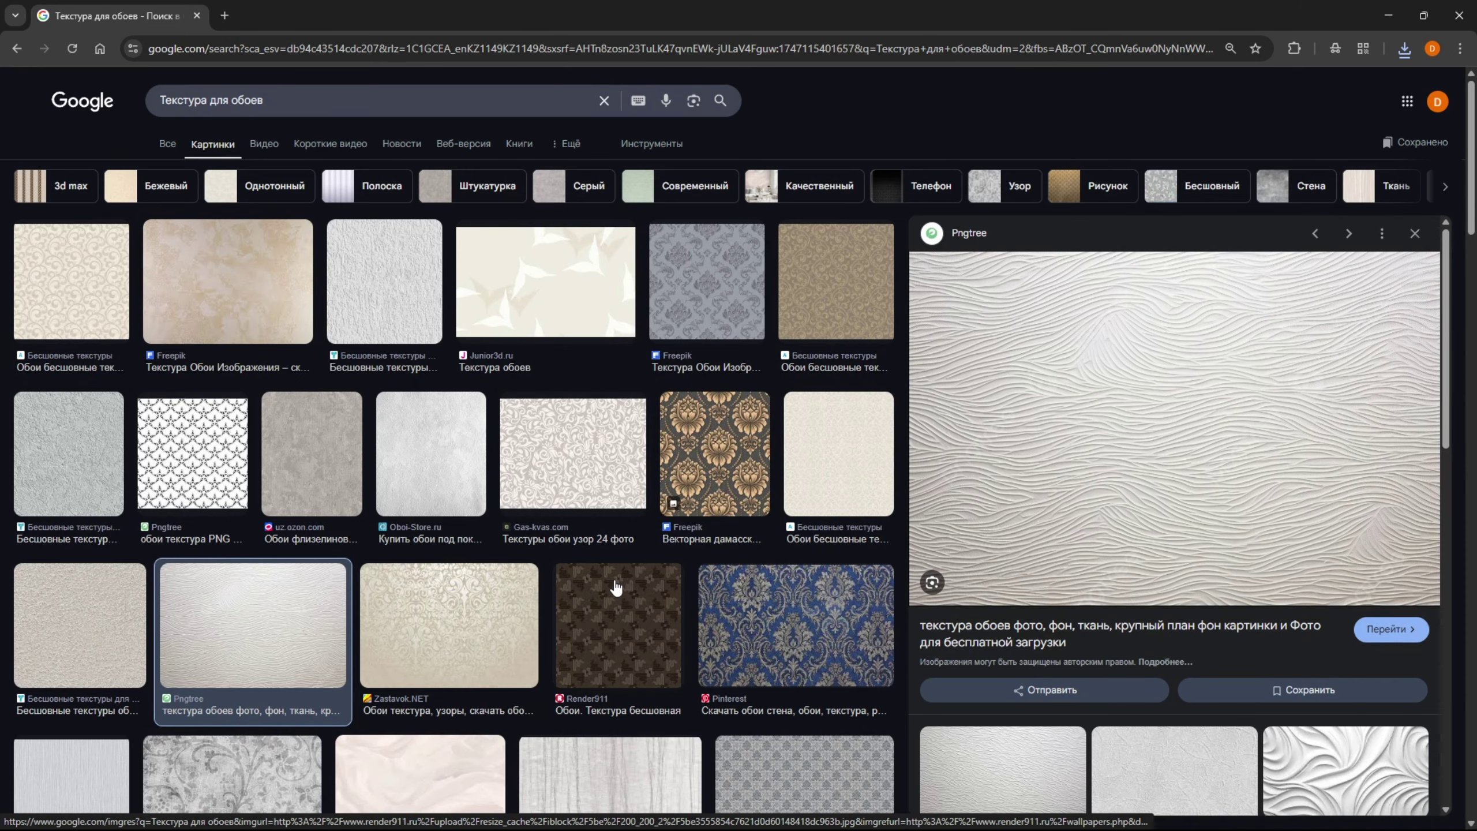
scroll(617, 588, "down", 1)
scroll(511, 485, "up", 1)
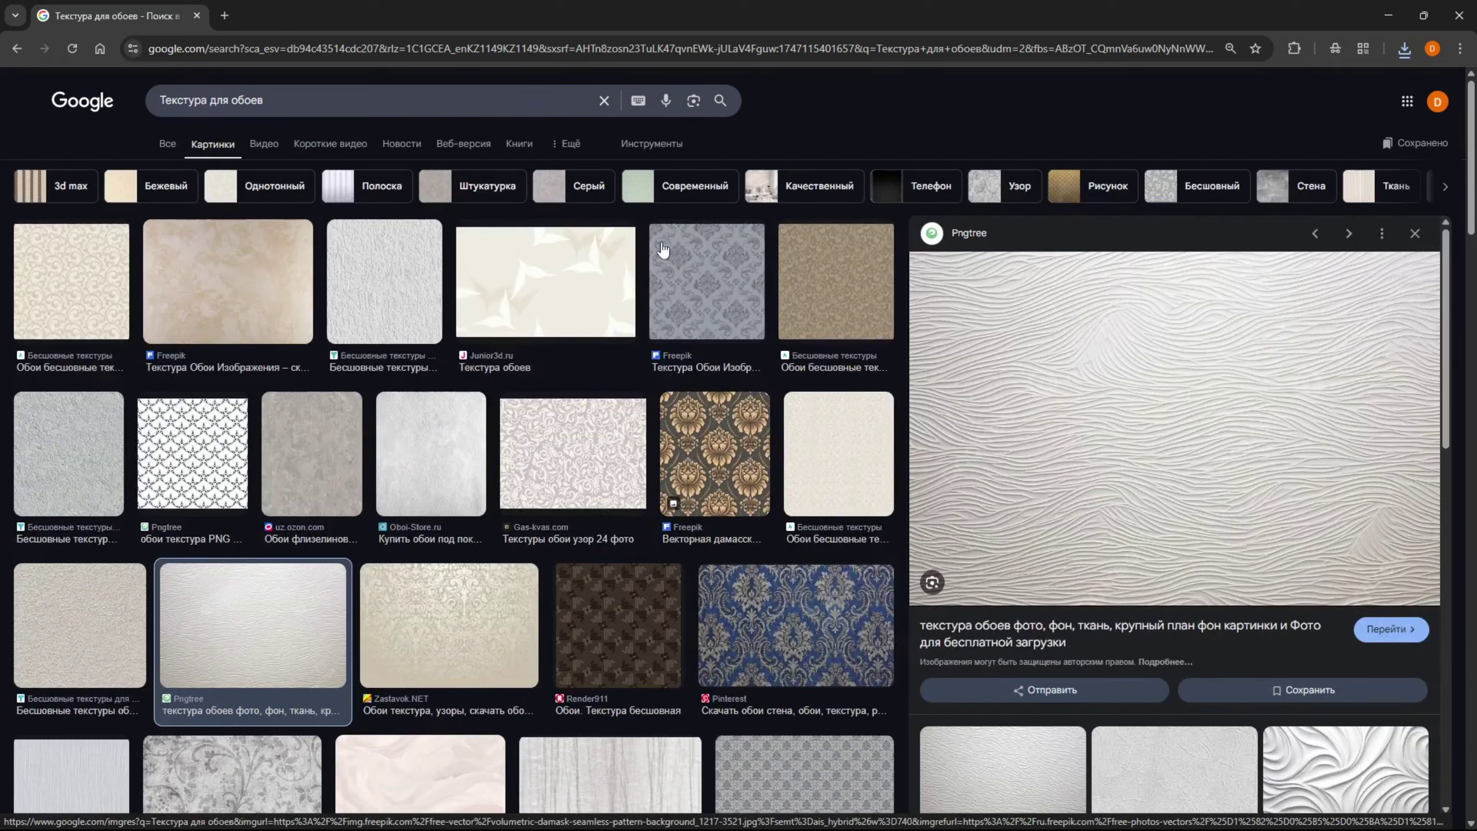
- Search Google for "blenderkit" in a new browser tab
left_click(224, 16)
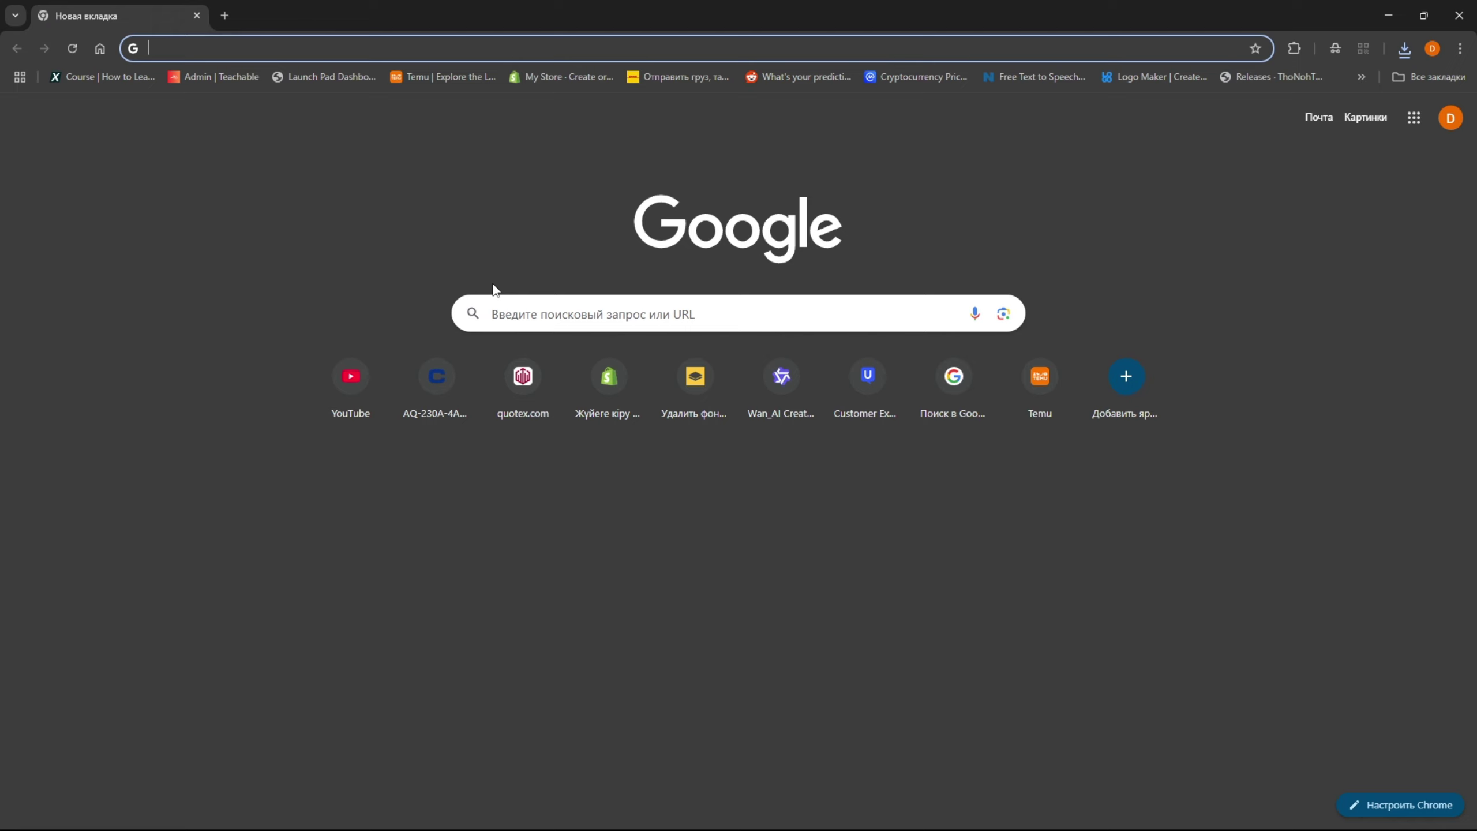
left_click(587, 324)
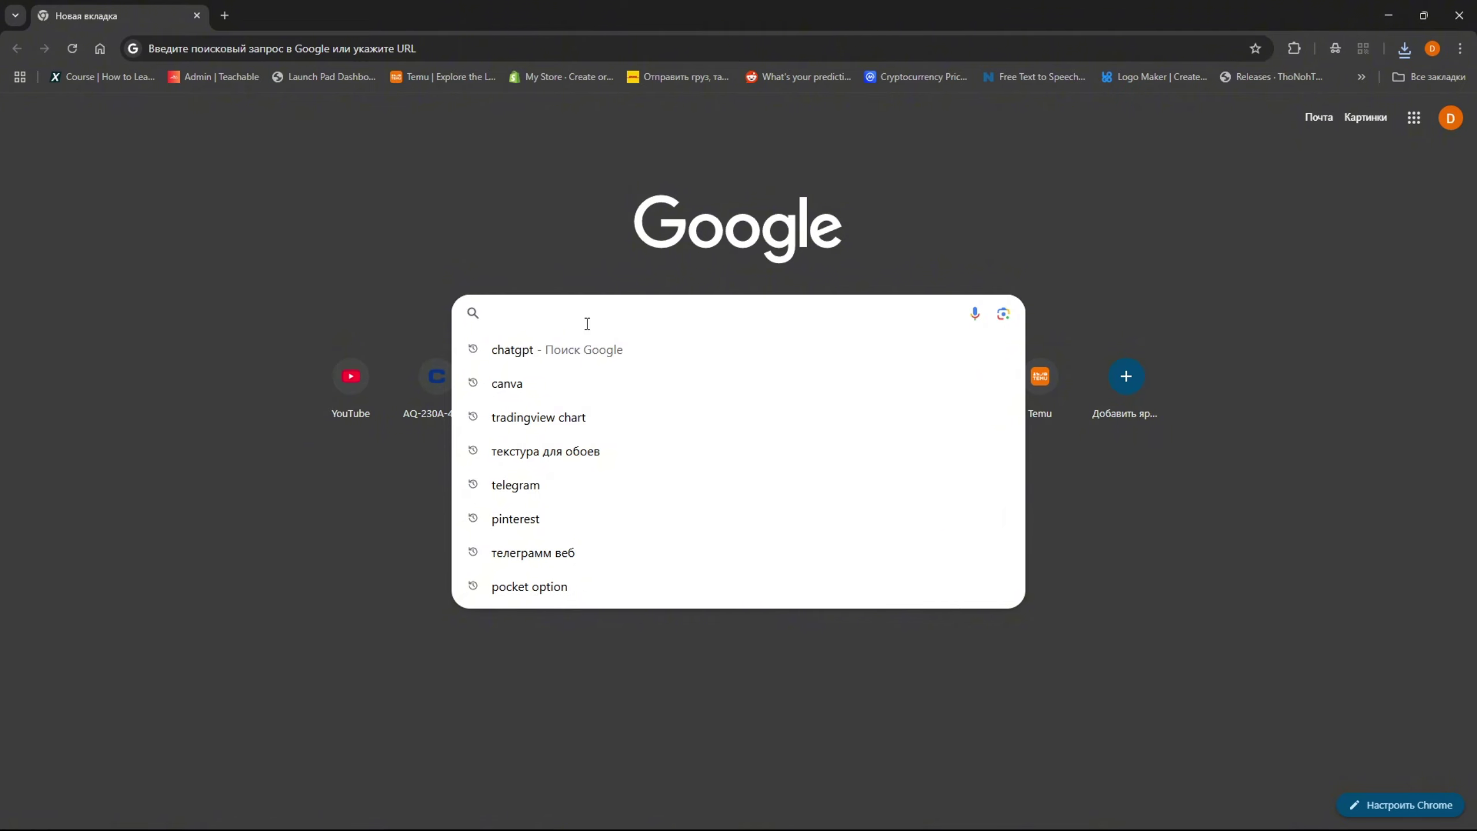
type("идутву")
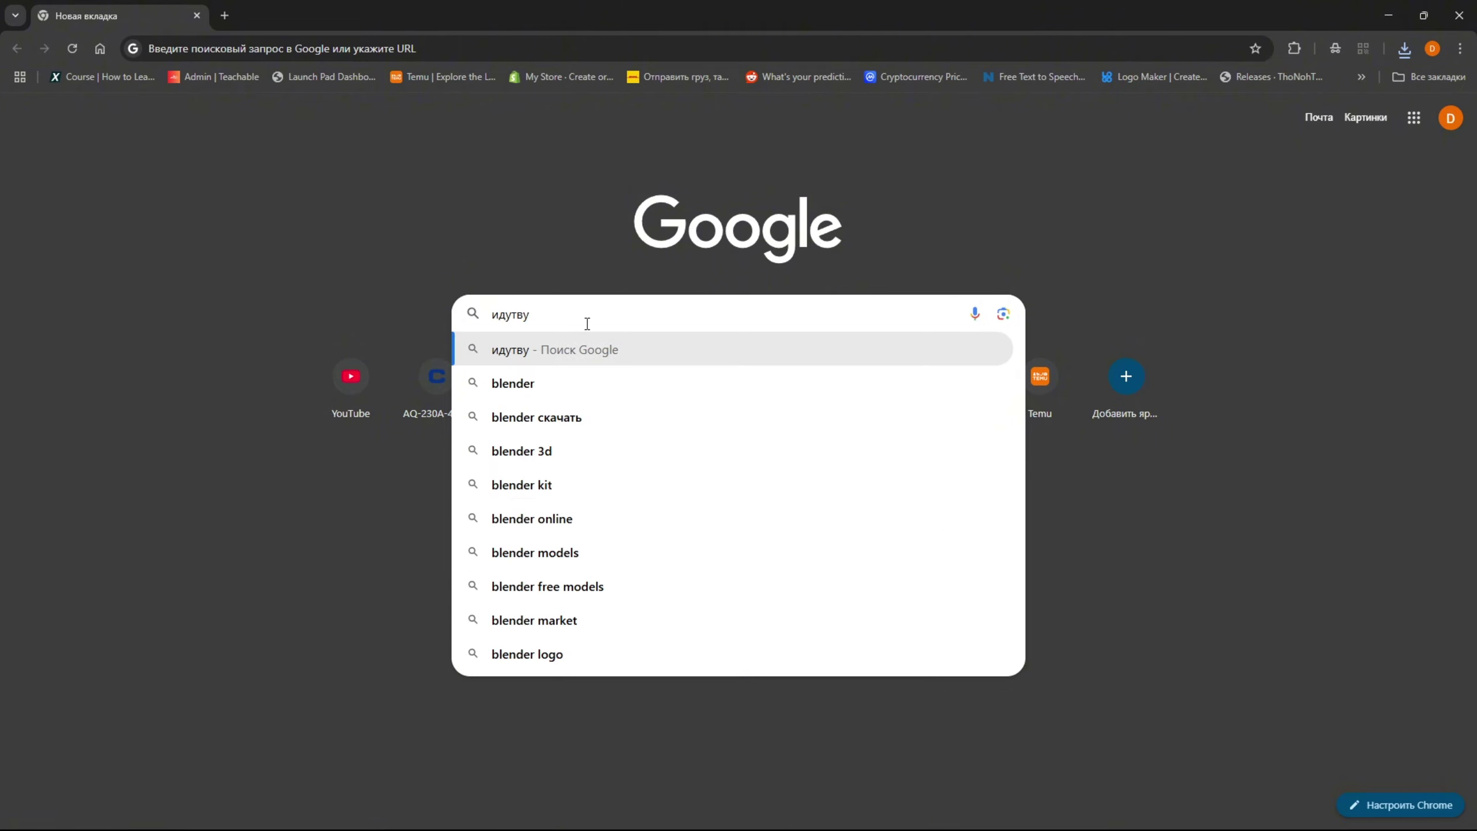
key("ctrl+a")
key("BackSpace")
type("и")
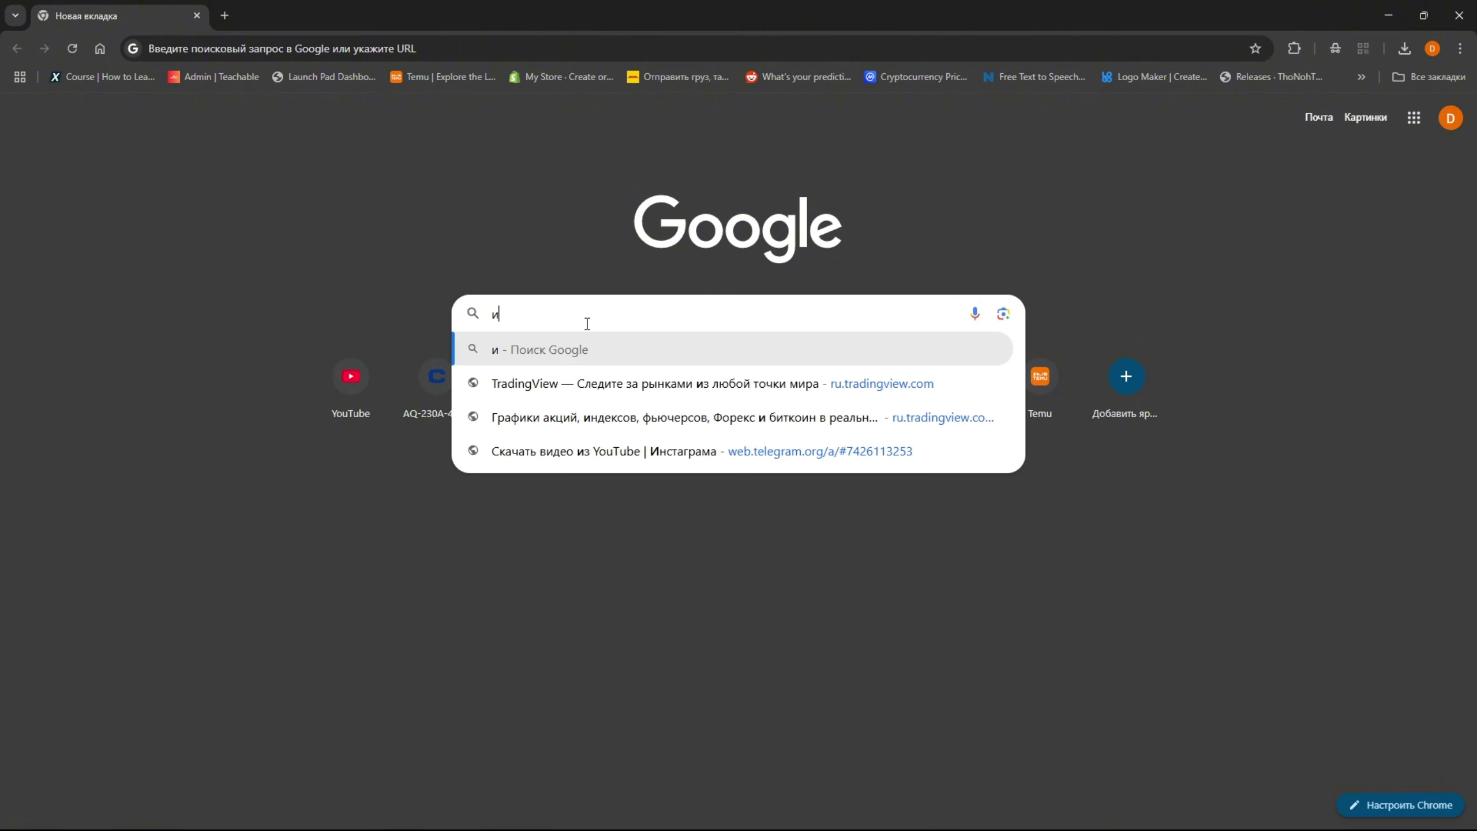
key("BackSpace")
type("blenderkit")
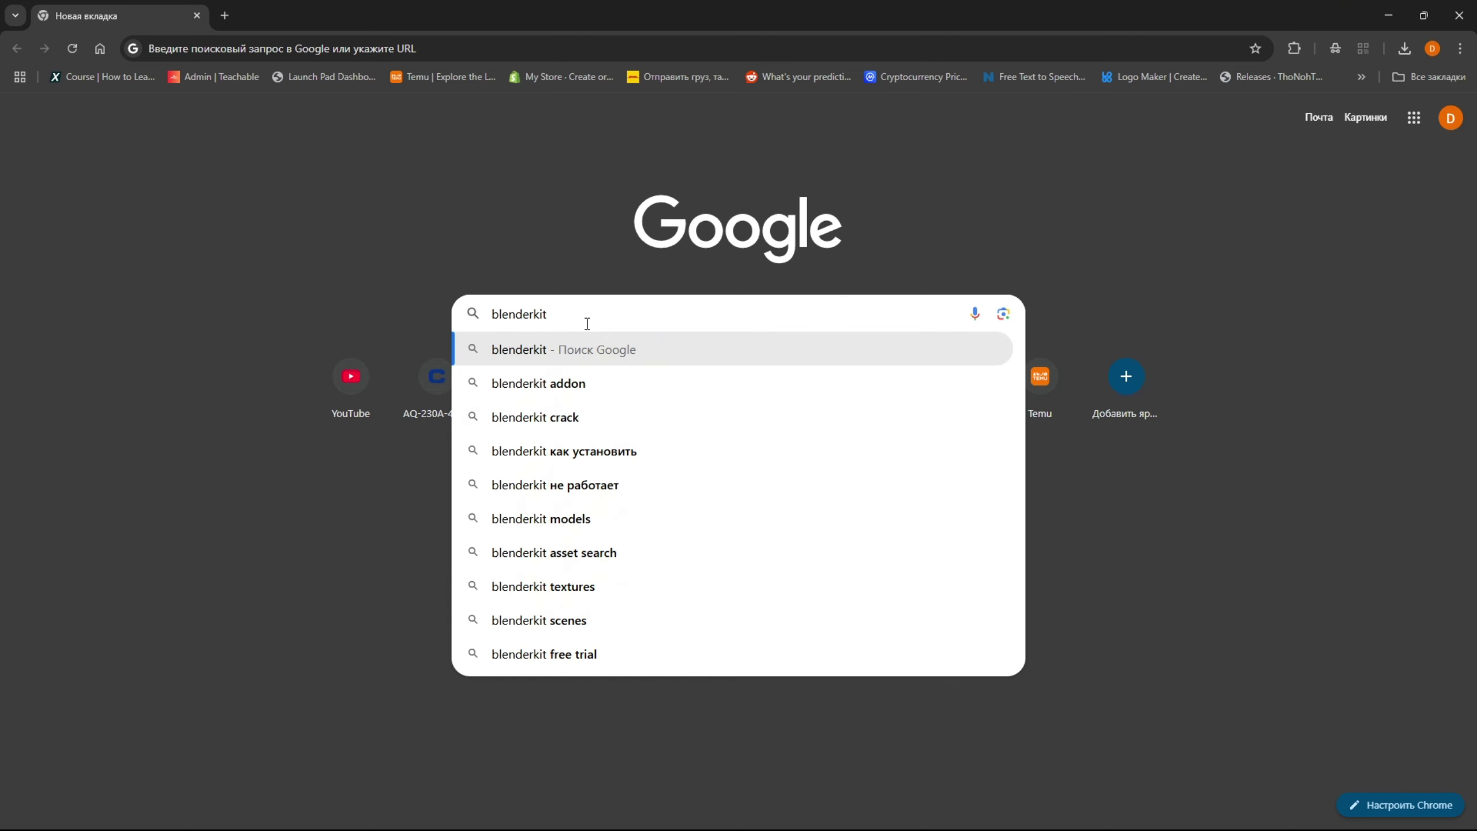
key("Return")
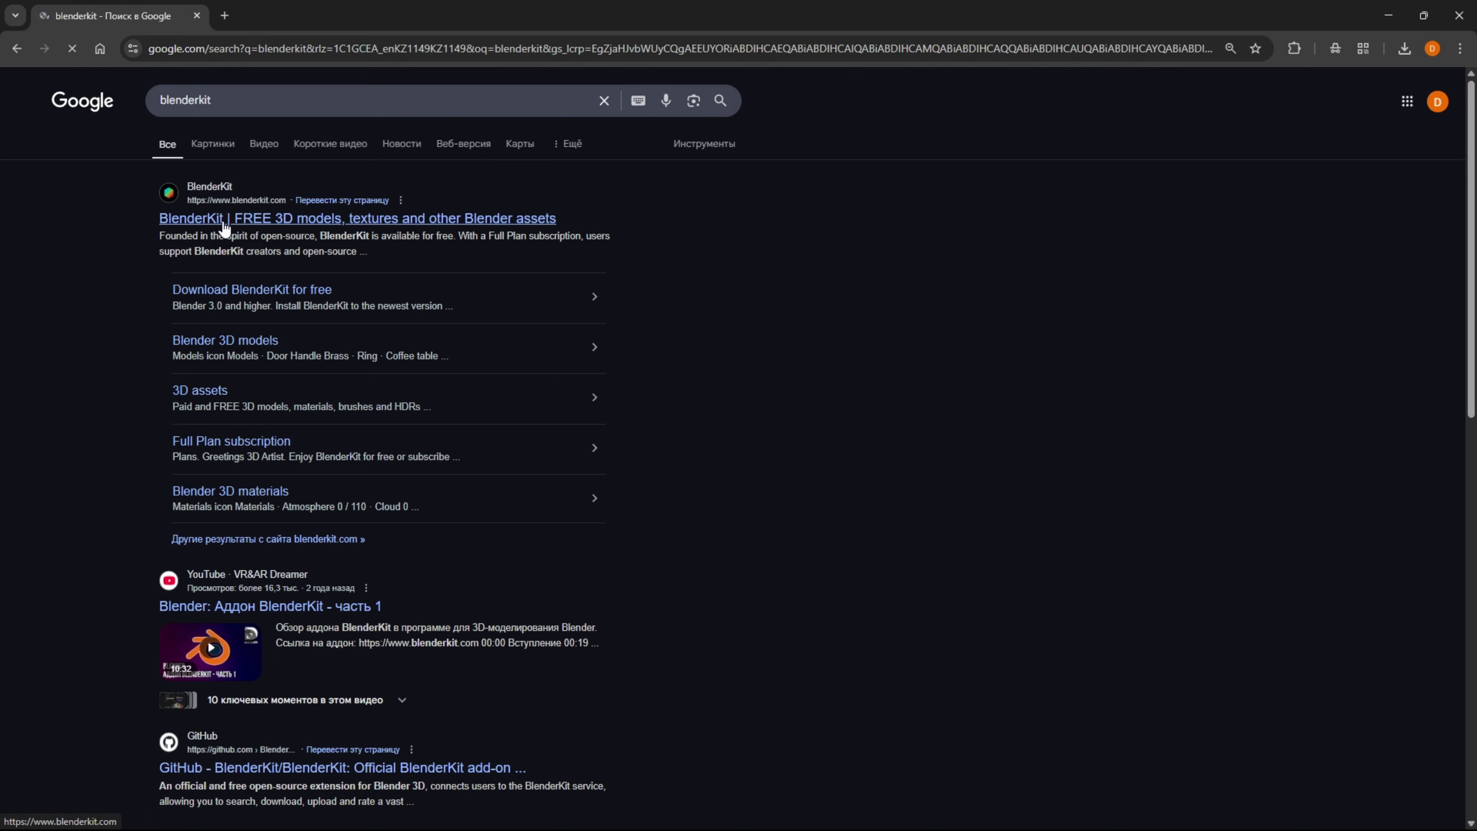
- Download the BlenderKit add-on v3.15.1.250403 from the official BlenderKit website and check the browser's downloads
left_click(394, 221)
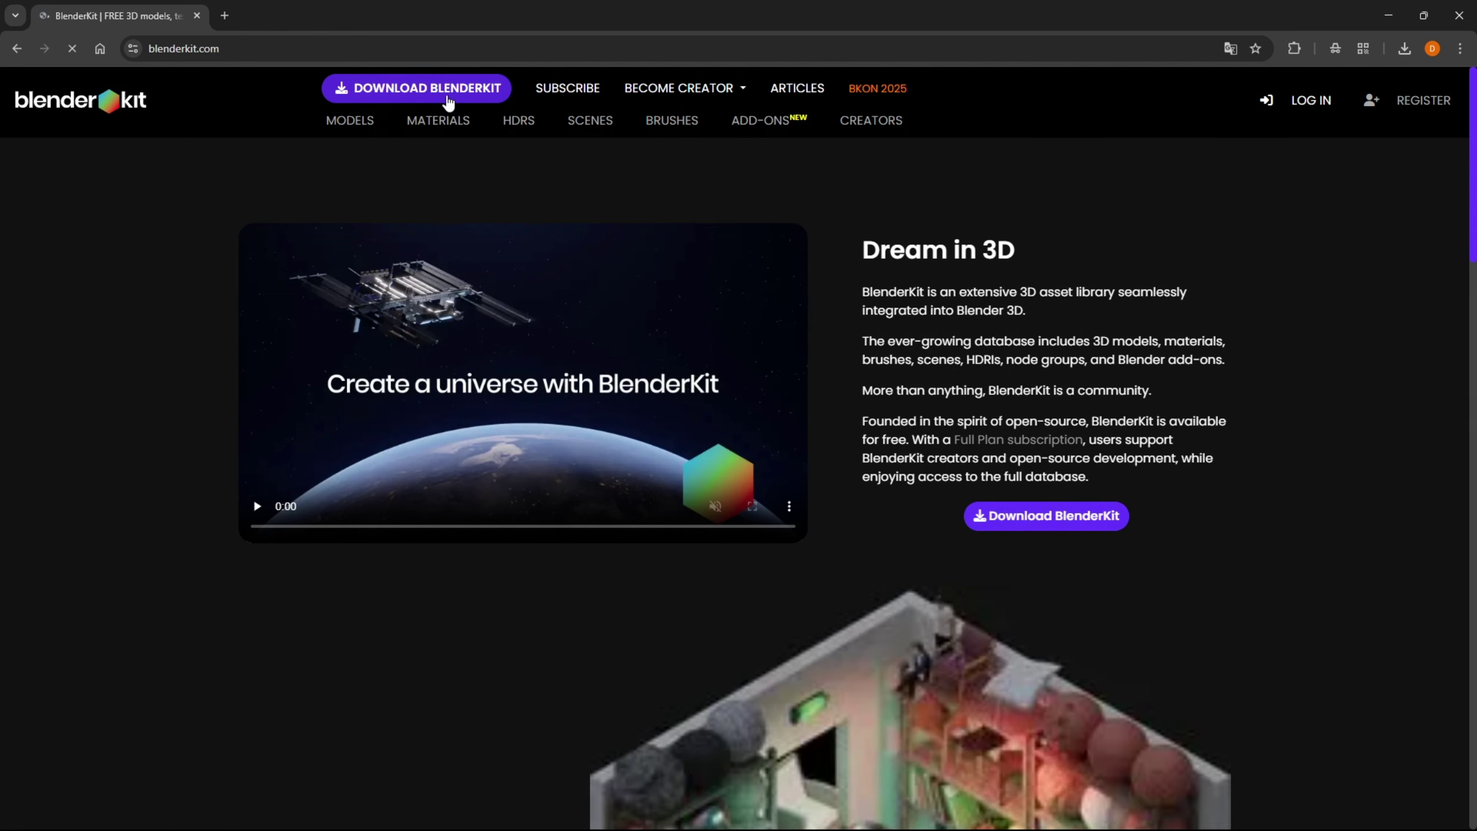
left_click(449, 93)
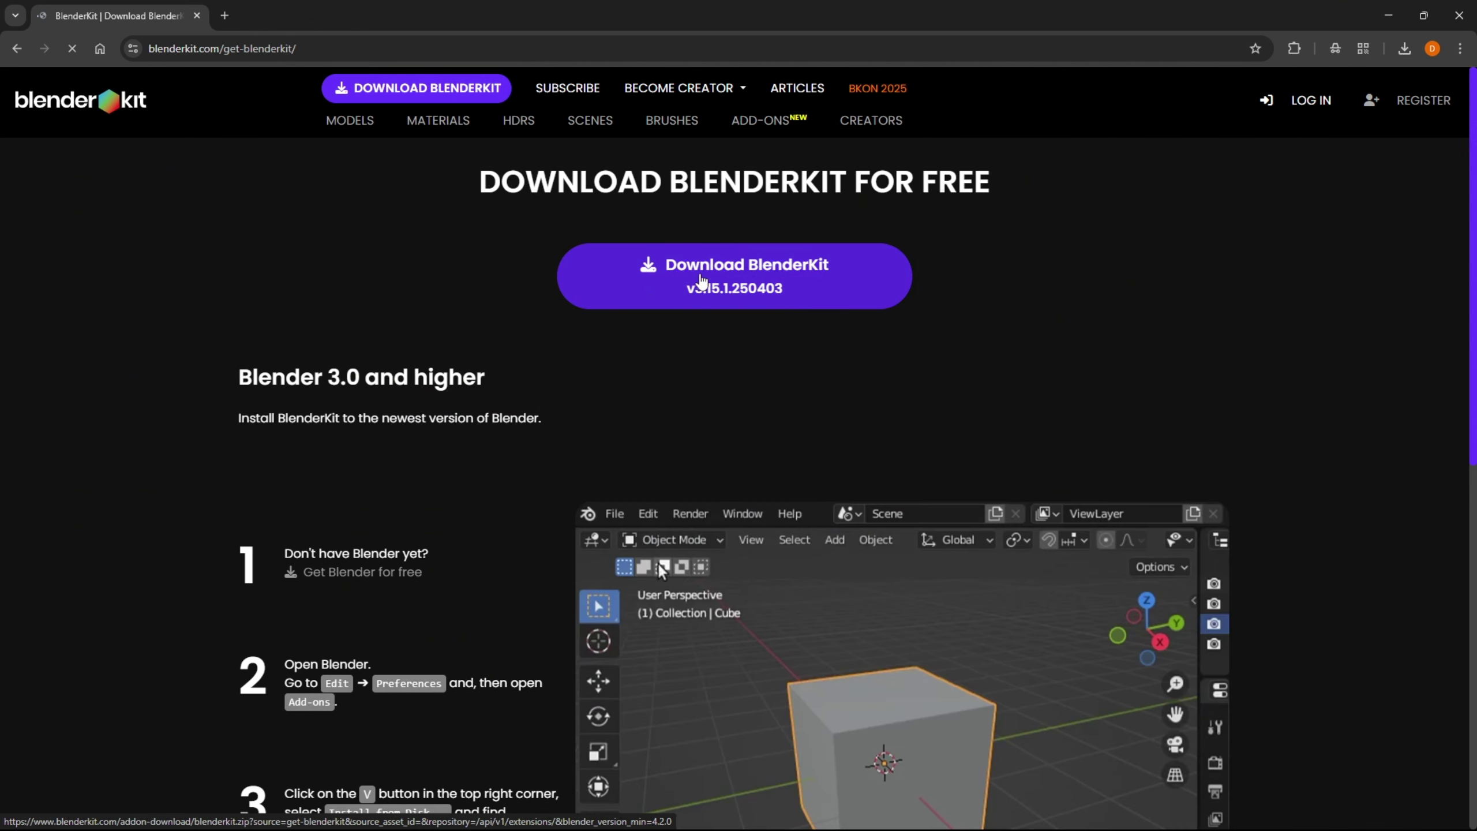
left_click(818, 275)
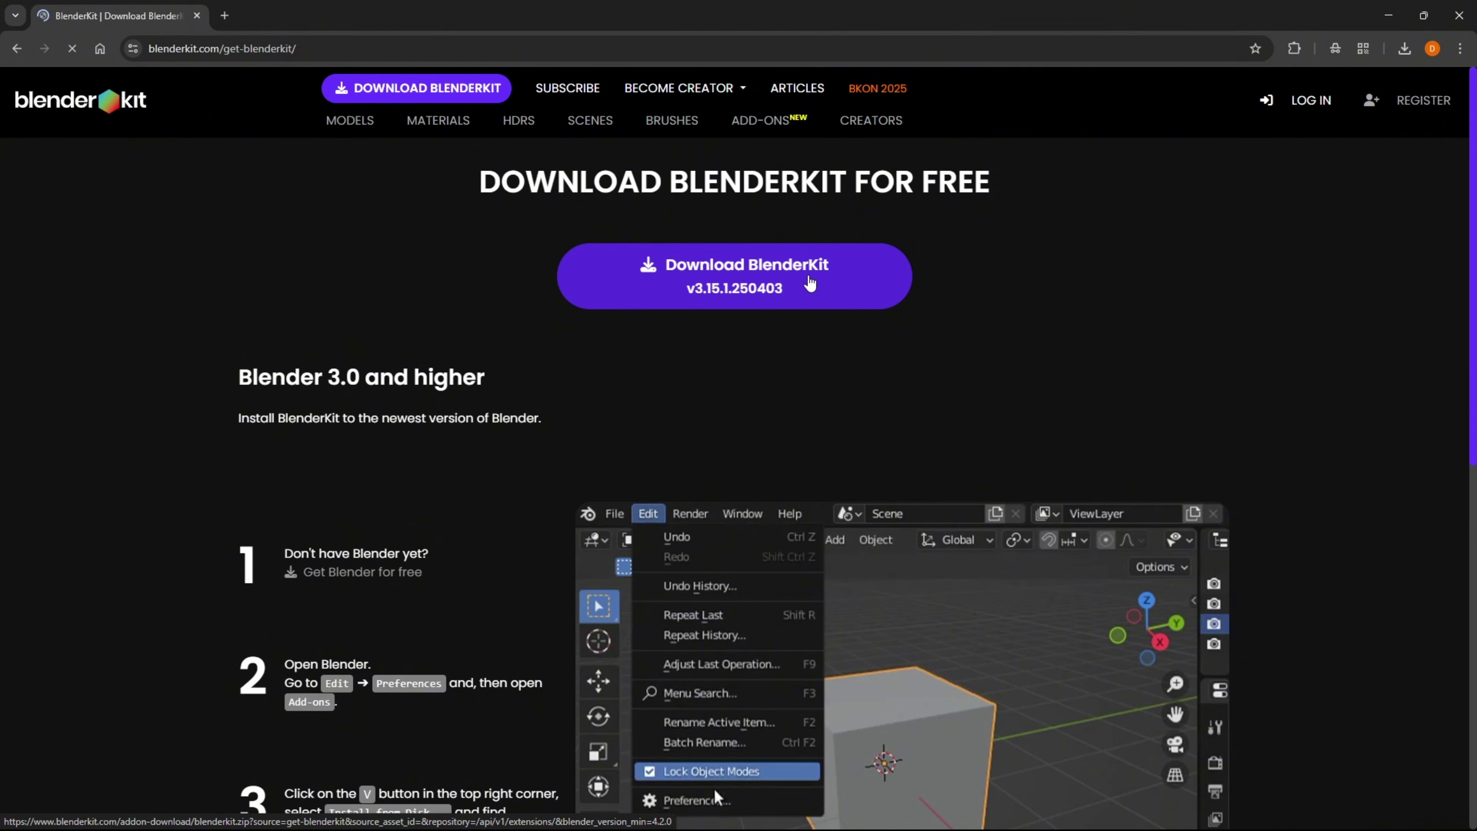
left_click(1405, 48)
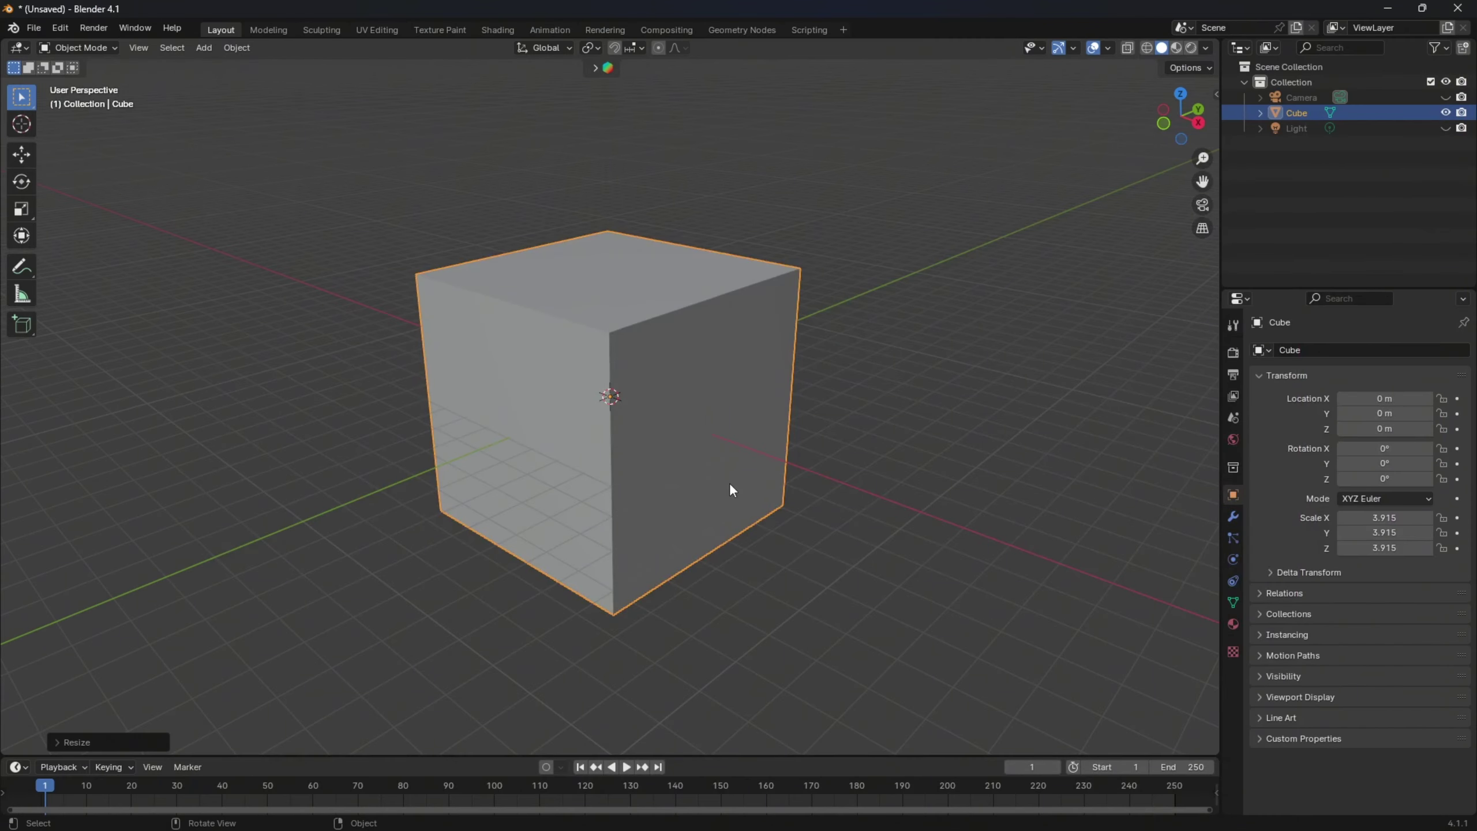
- Switch to Blender and open its Preferences window
scroll(729, 483, "down", 3)
scroll(592, 384, "up", 2)
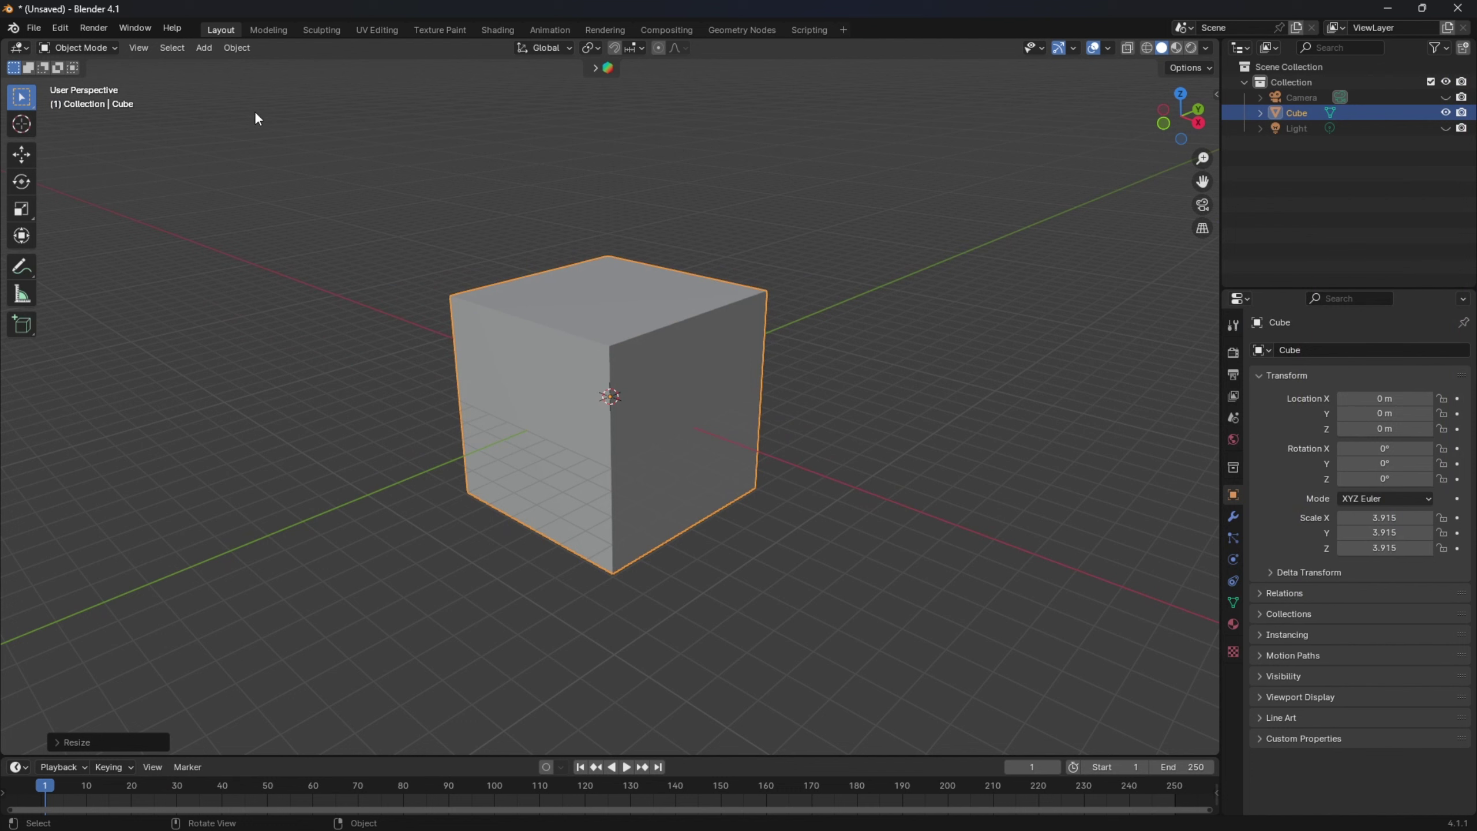
left_click(60, 27)
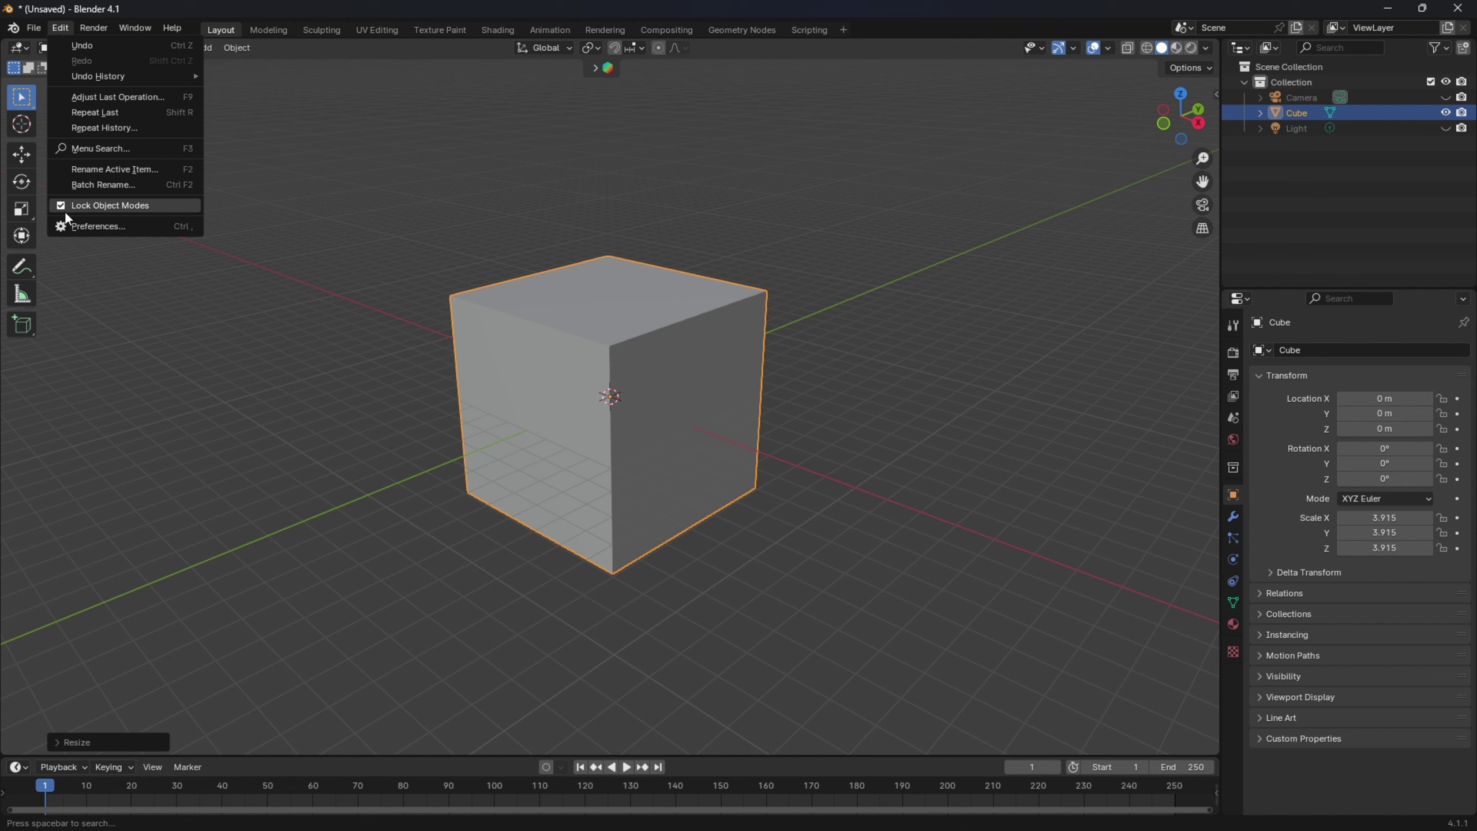
left_click(102, 229)
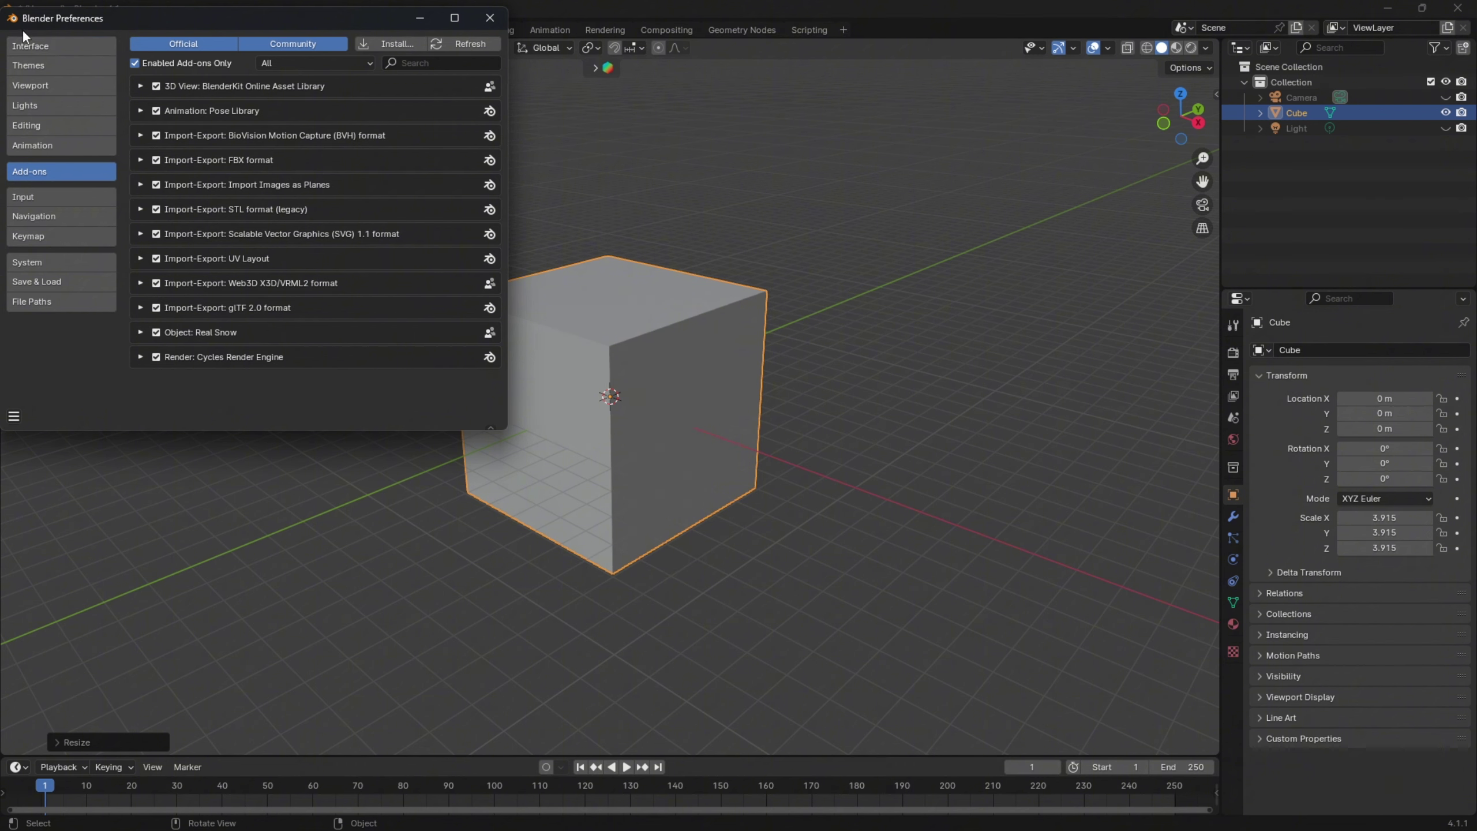
- Set the interface translation language to Russian (Русский) in the Interface preferences
left_click(52, 47)
scroll(294, 279, "down", 2)
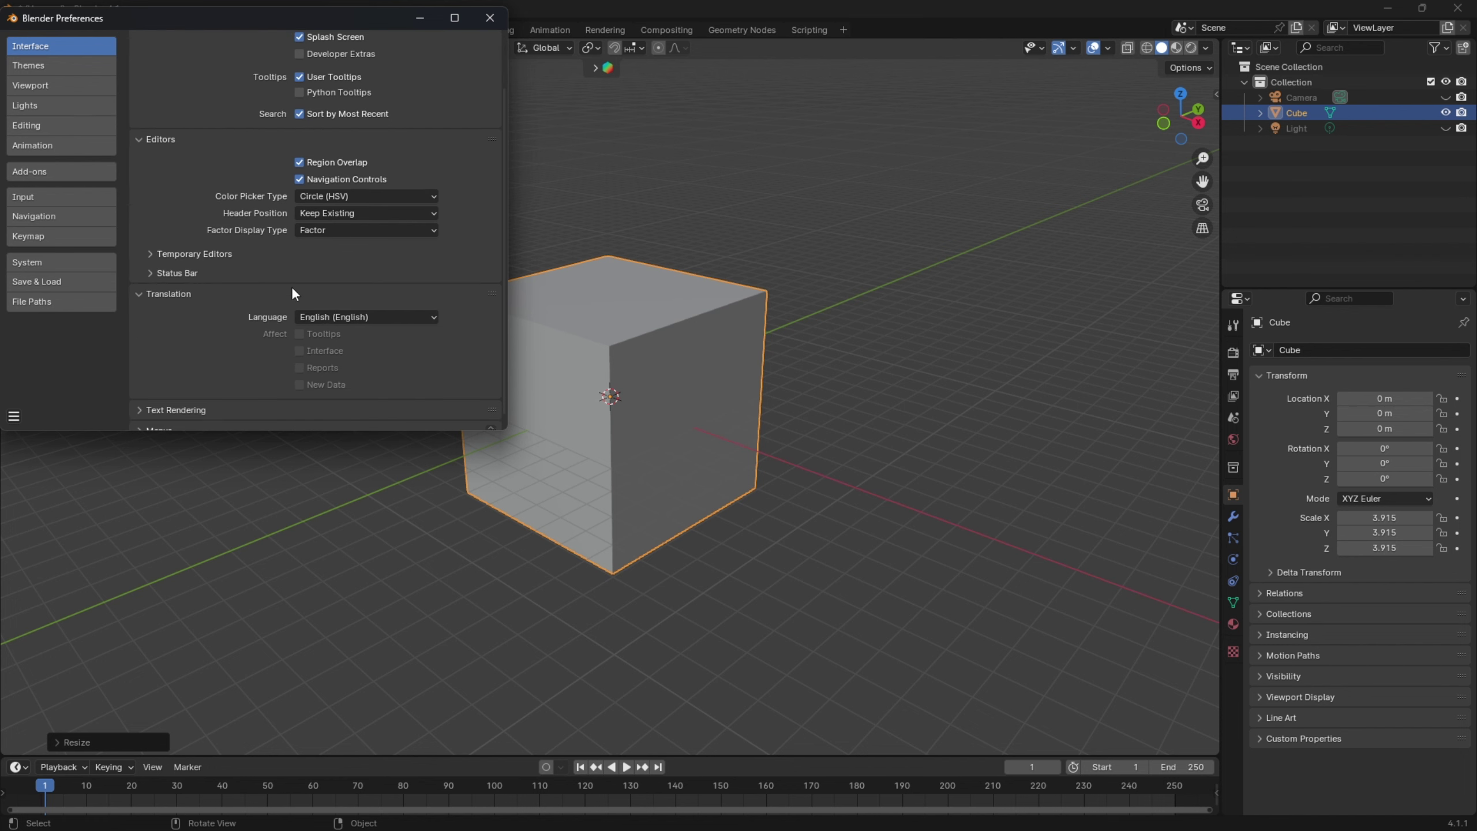
scroll(219, 242, "up", 2)
scroll(270, 282, "down", 2)
scroll(215, 270, "up", 2)
scroll(179, 261, "down", 3)
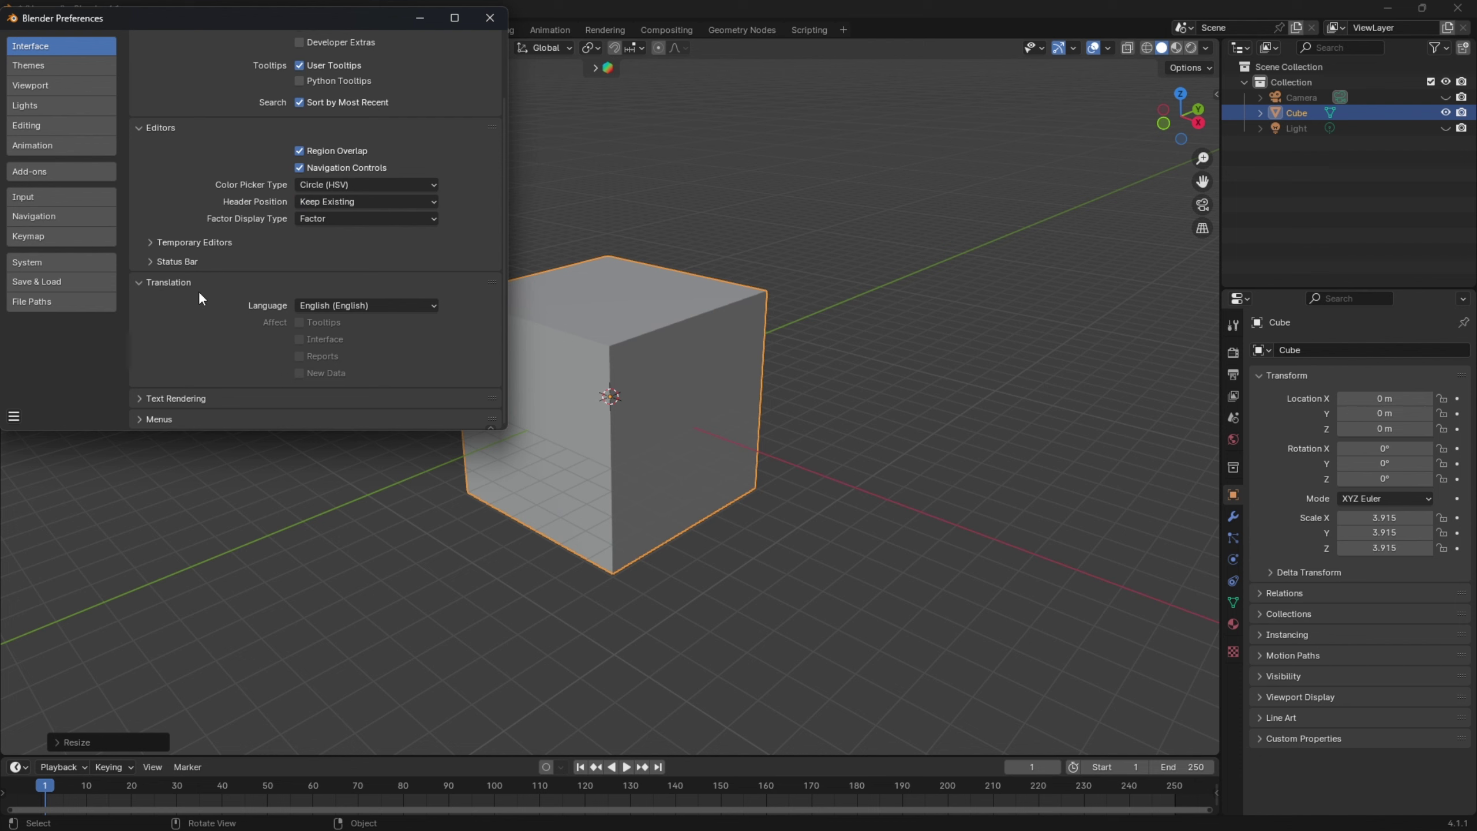
left_click(360, 301)
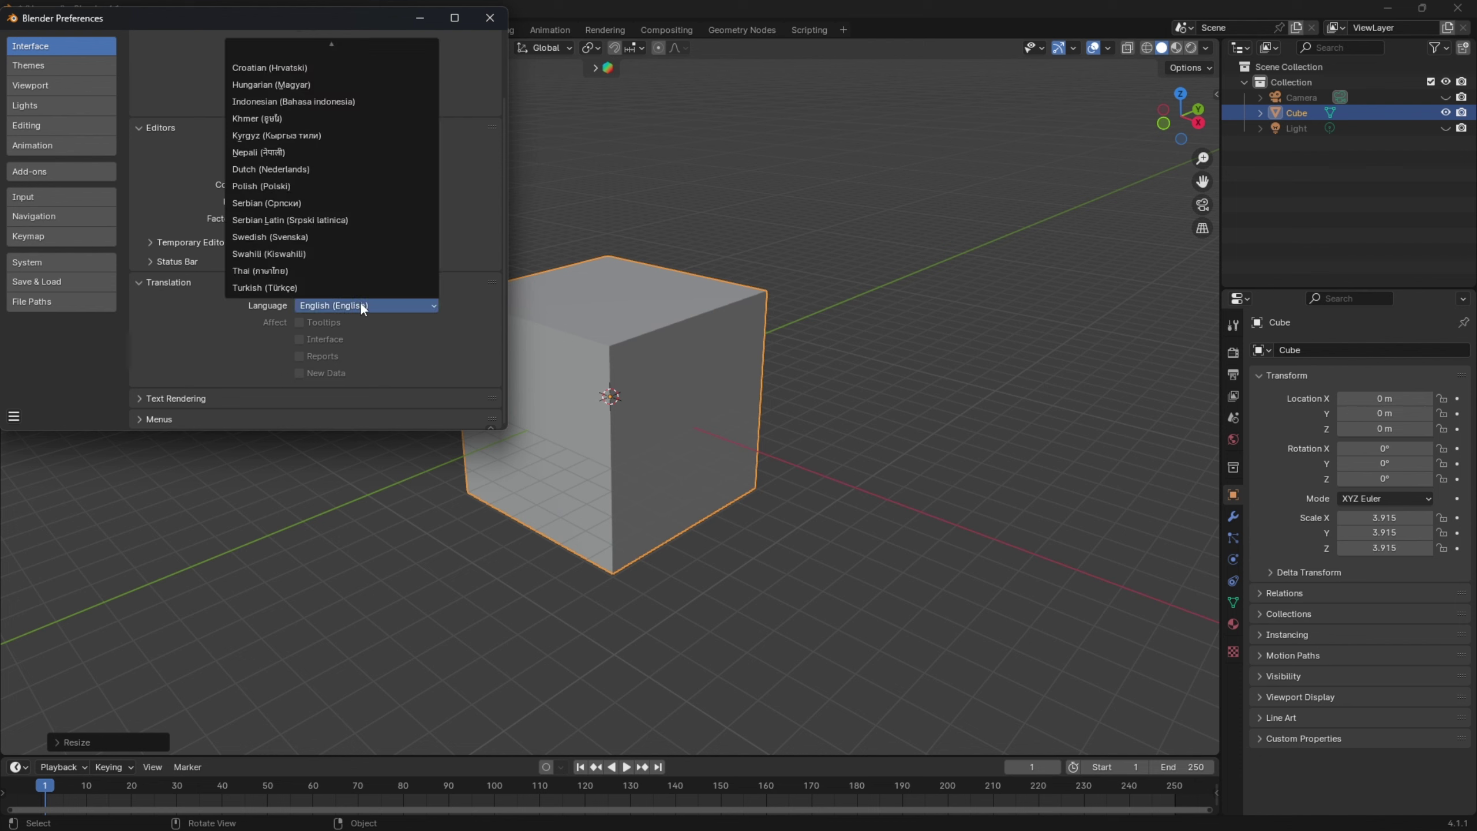
scroll(284, 67, "up", 8)
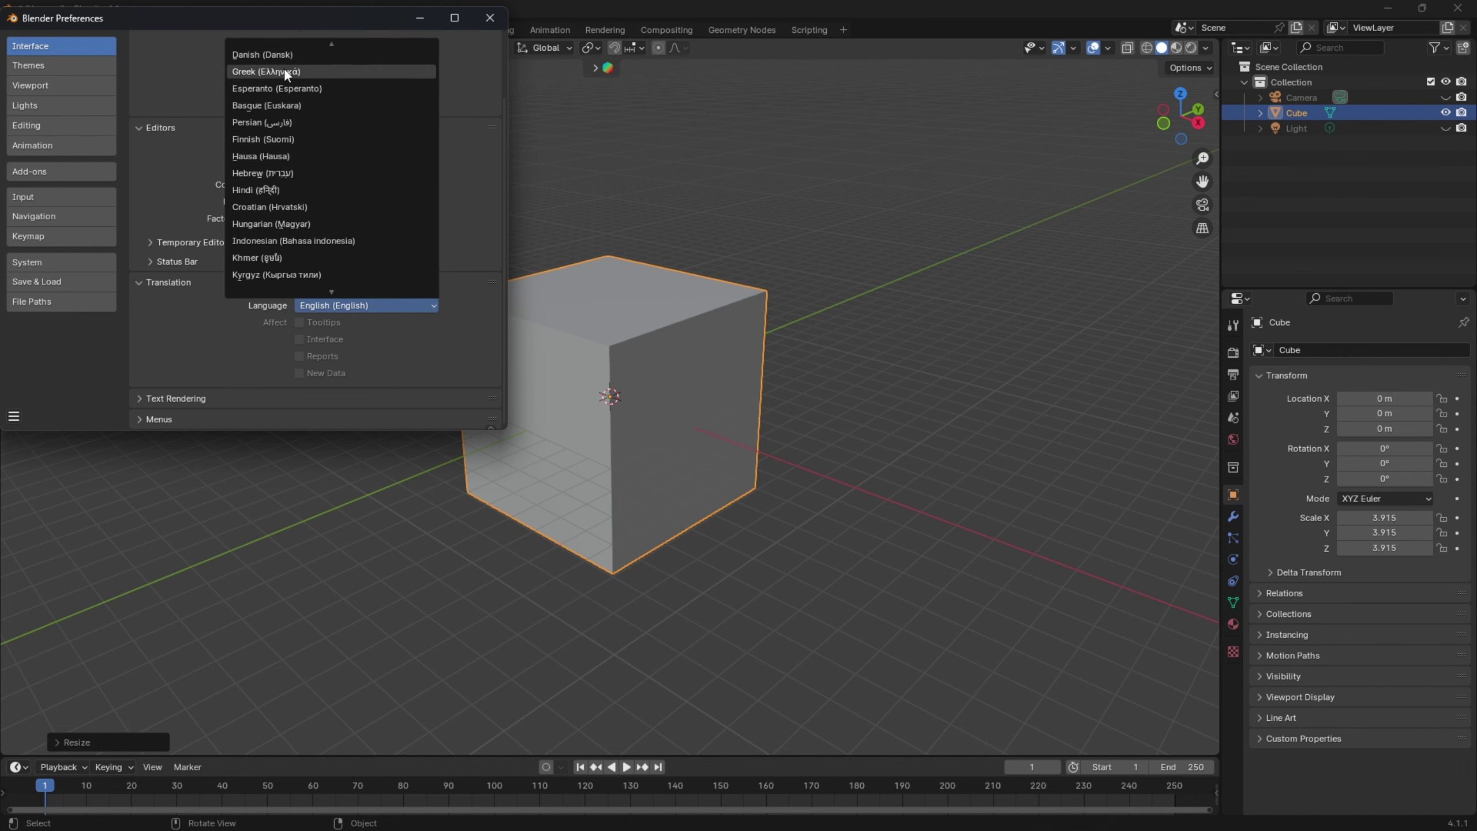
scroll(284, 58, "up", 15)
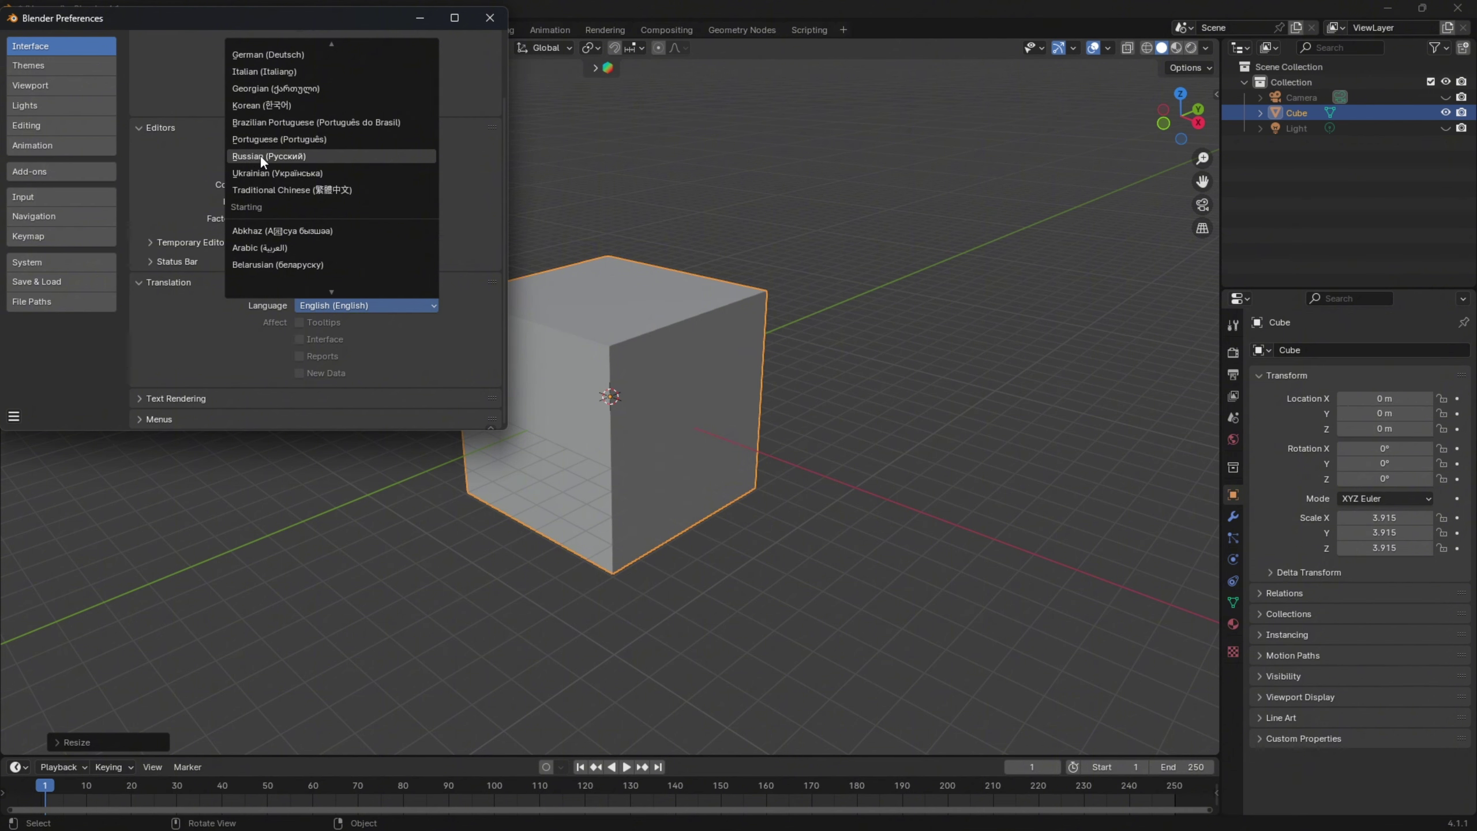
left_click(261, 156)
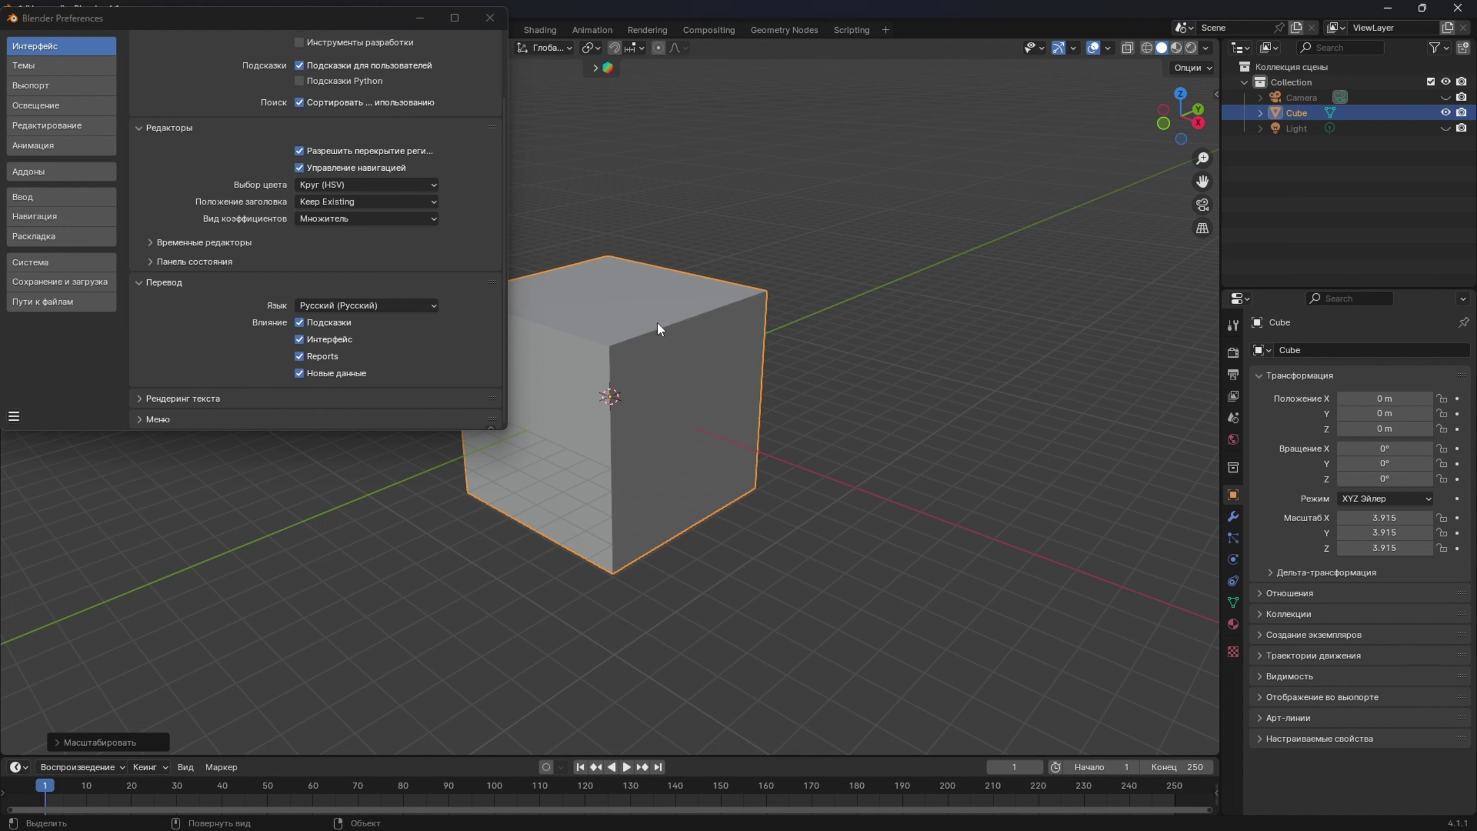
- Set the interface language back to English
left_click(364, 304)
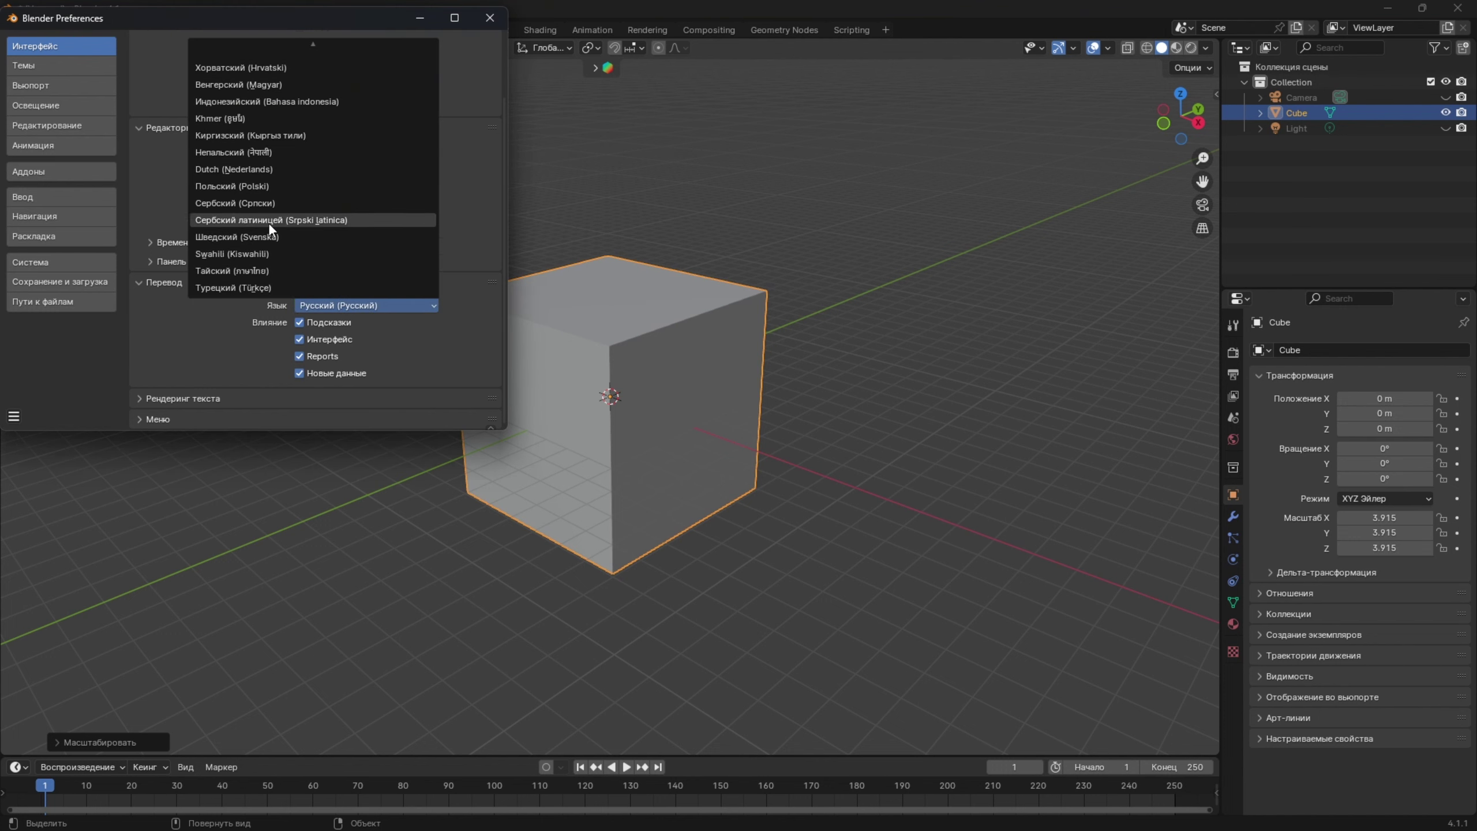
scroll(267, 222, "up", 10)
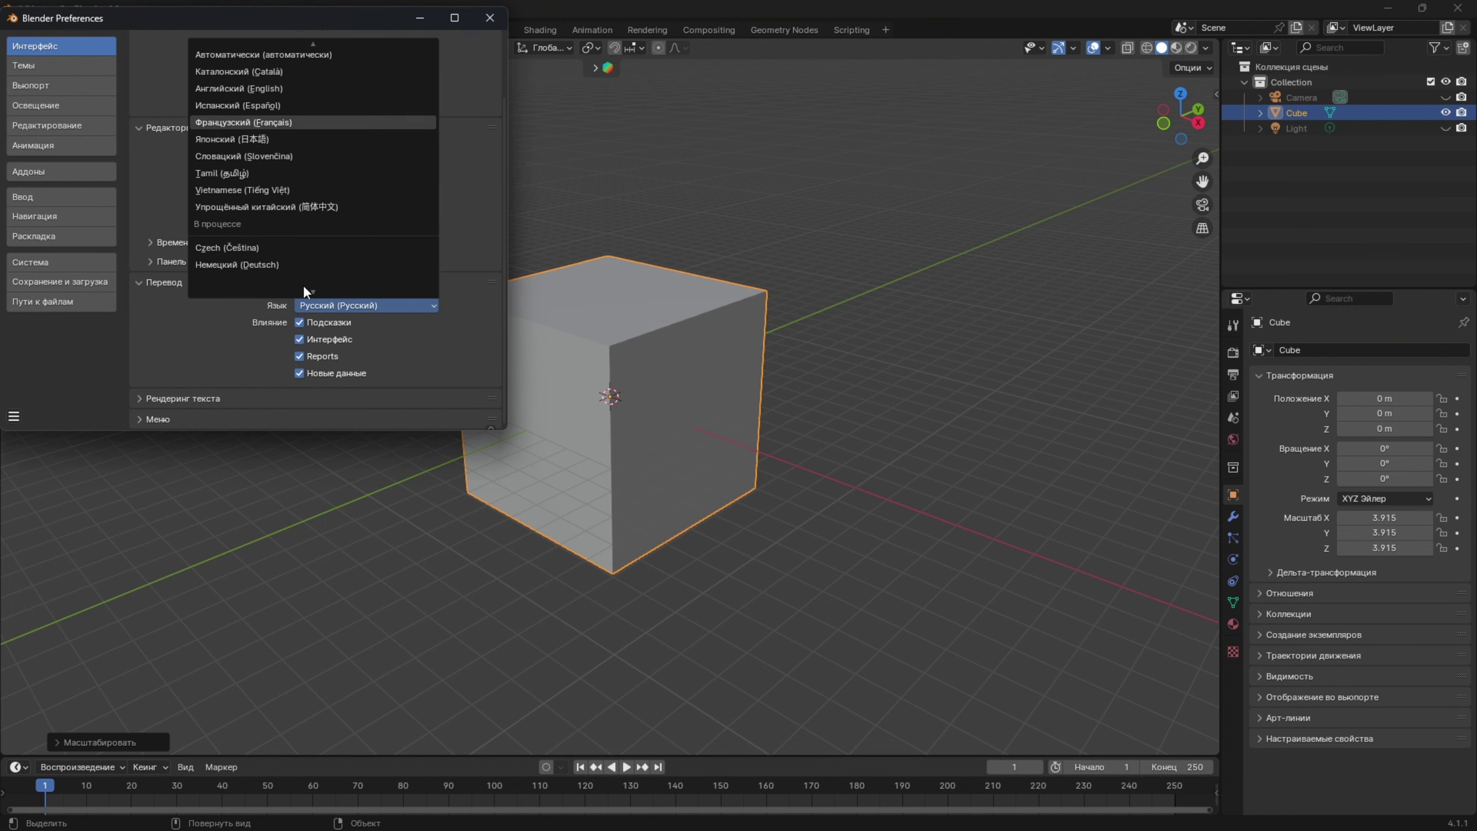
left_click(233, 87)
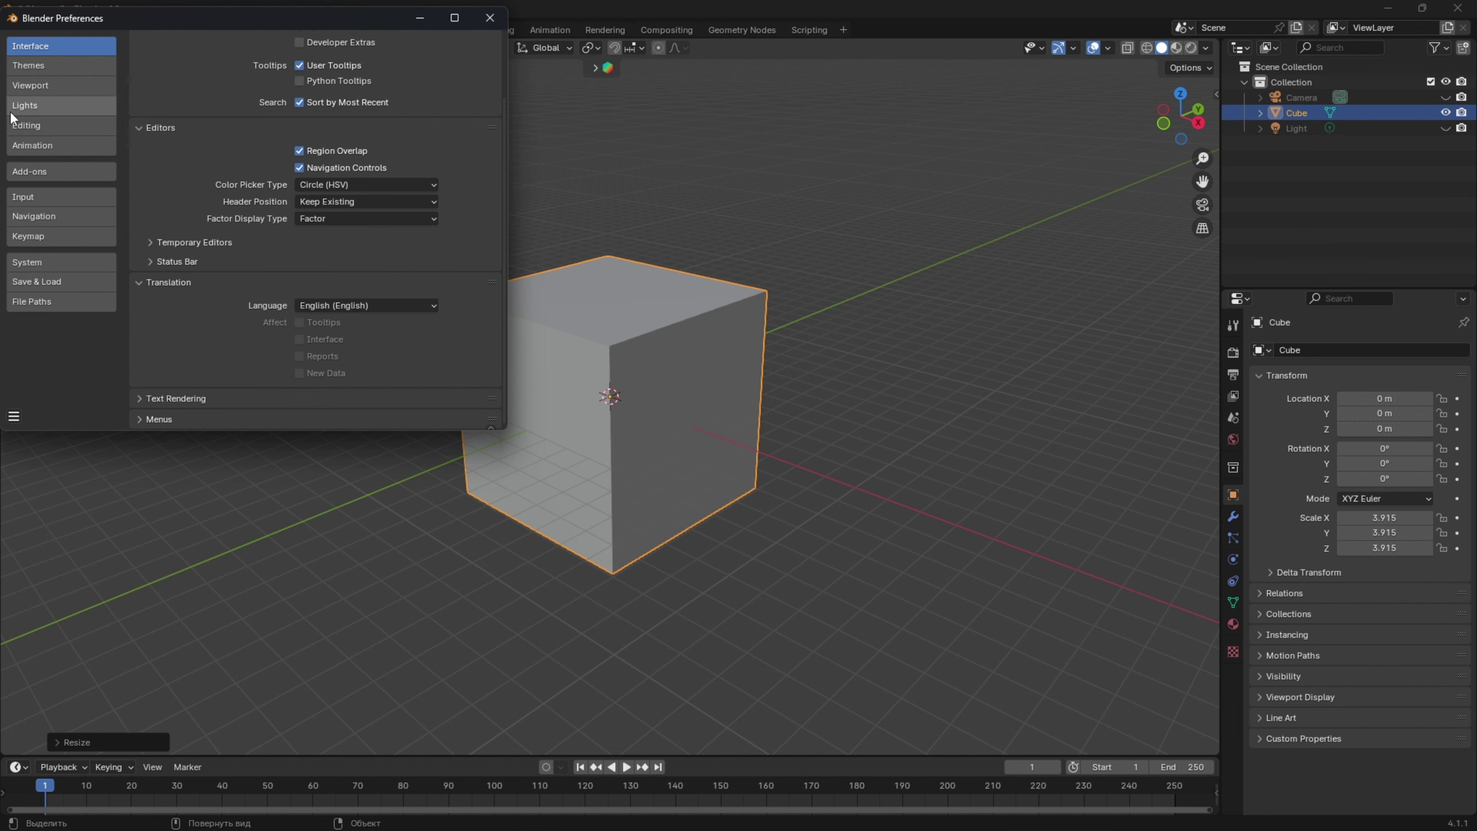
- Install the add-on file blenderkit-v3.13.0.241112.zip from the Downloads folder through the Add-ons preferences
left_click(46, 174)
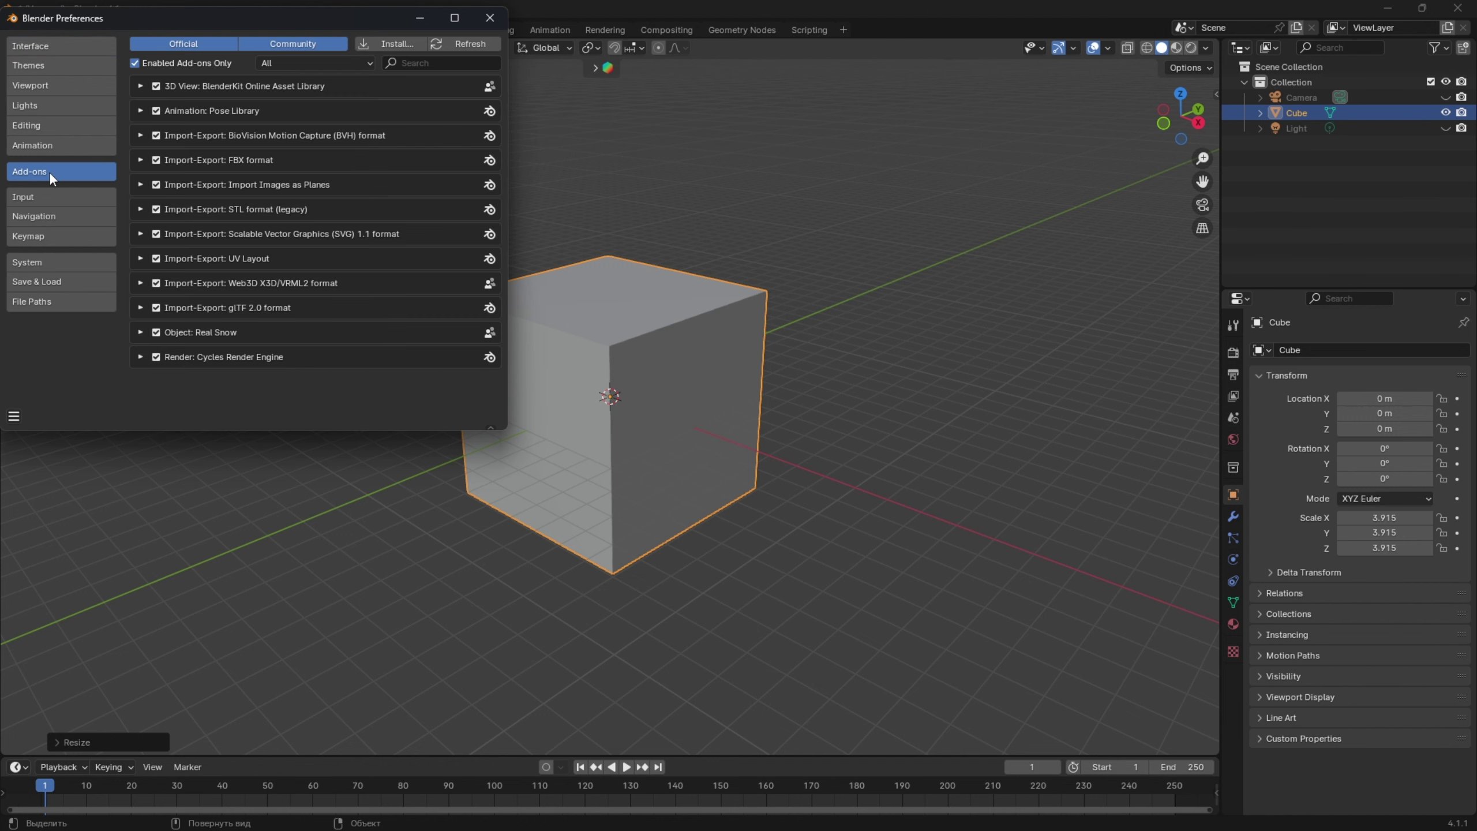
left_click(390, 43)
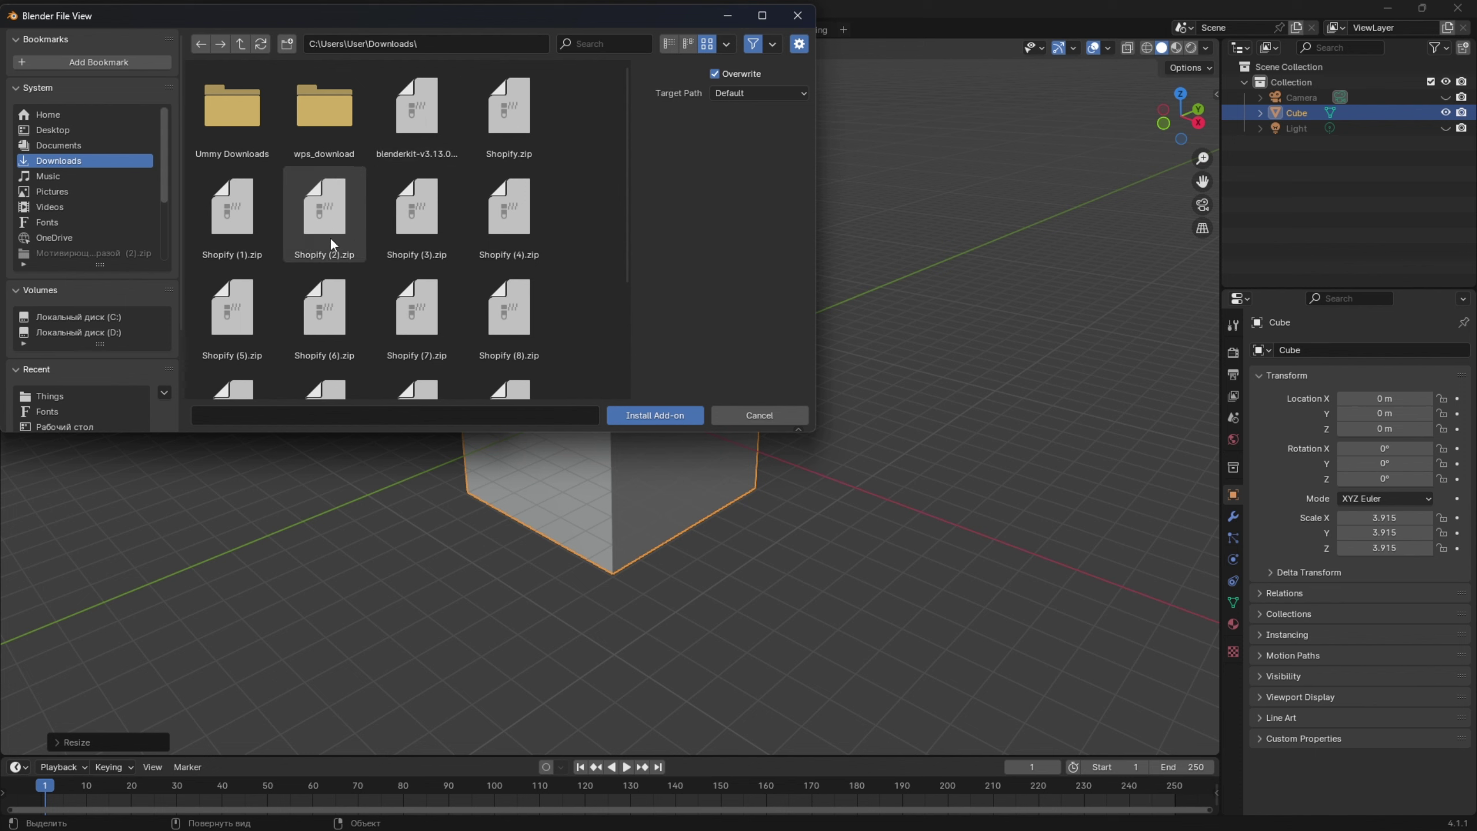
scroll(424, 285, "down", 1)
scroll(424, 283, "down", 2)
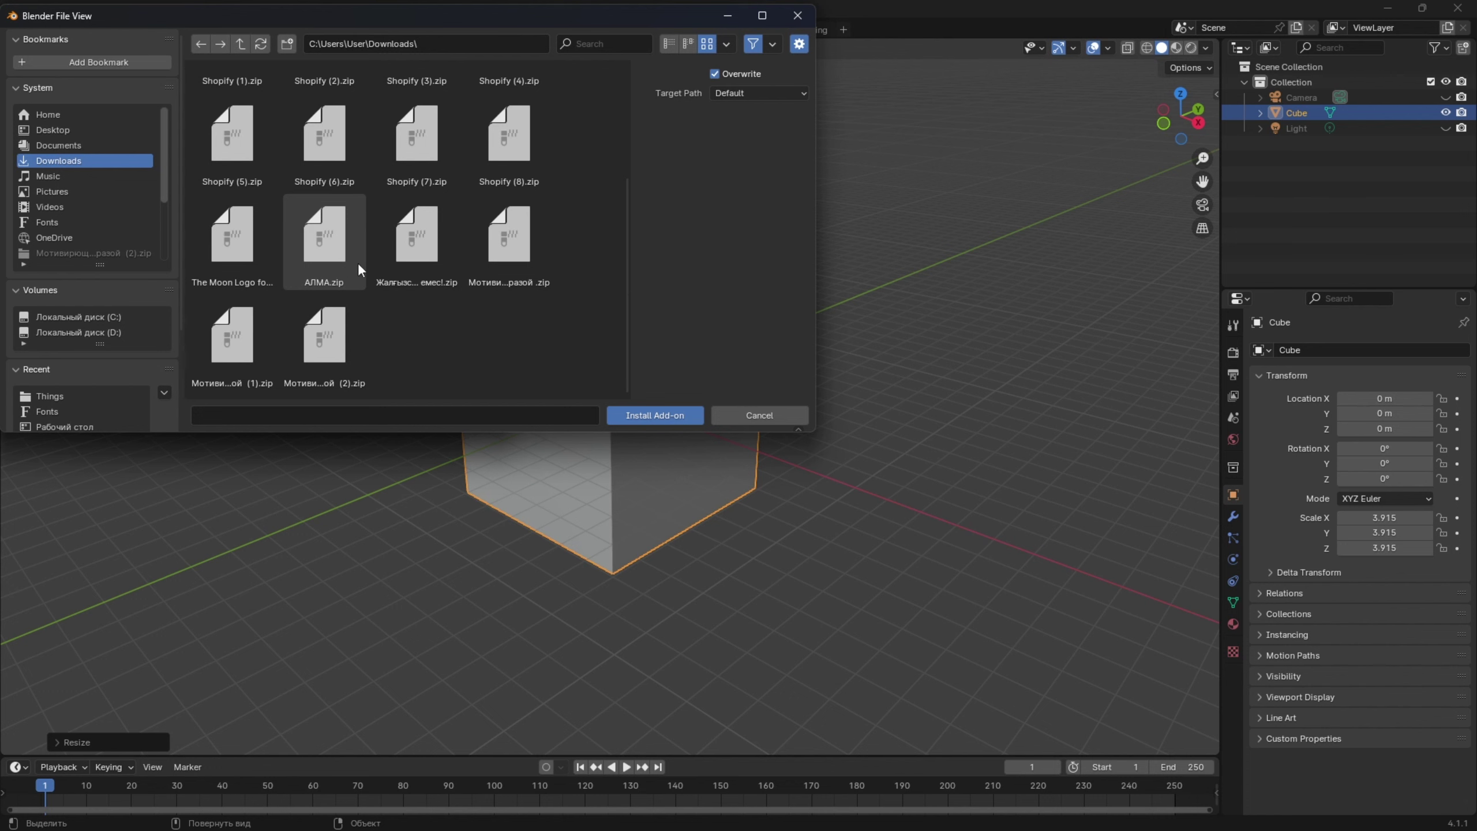
scroll(357, 262, "up", 3)
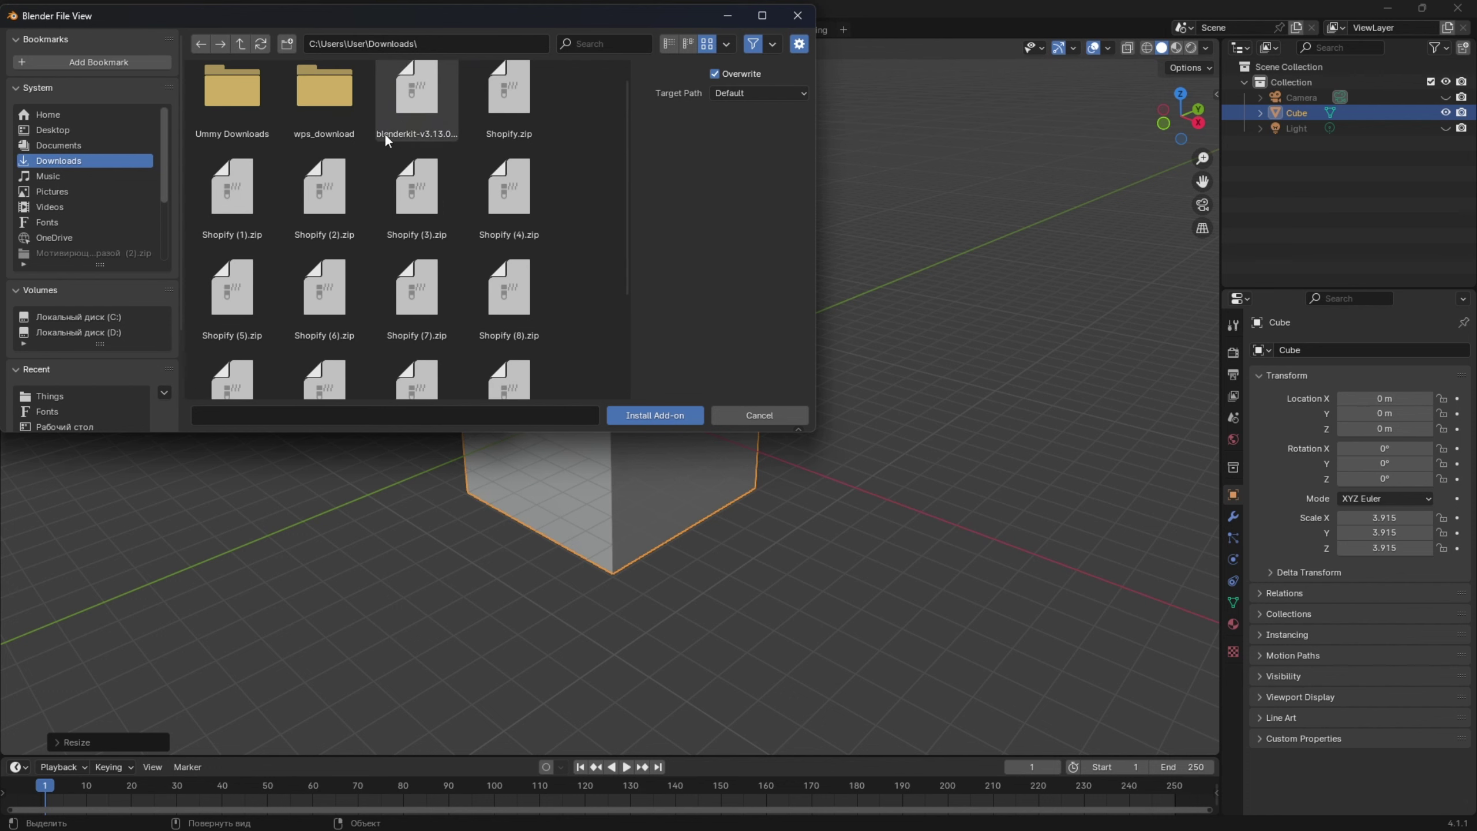
left_click(420, 116)
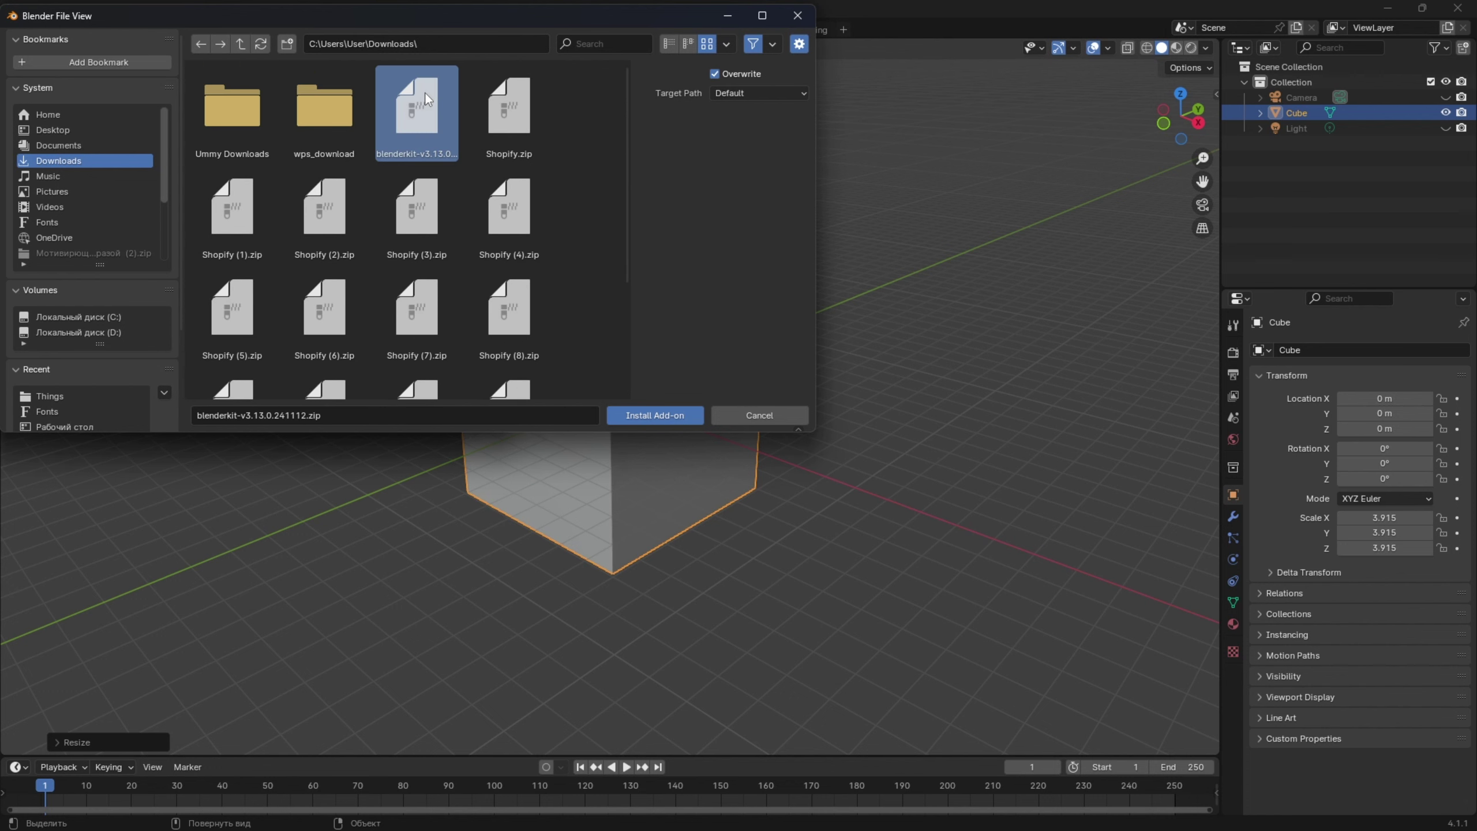
left_click(645, 416)
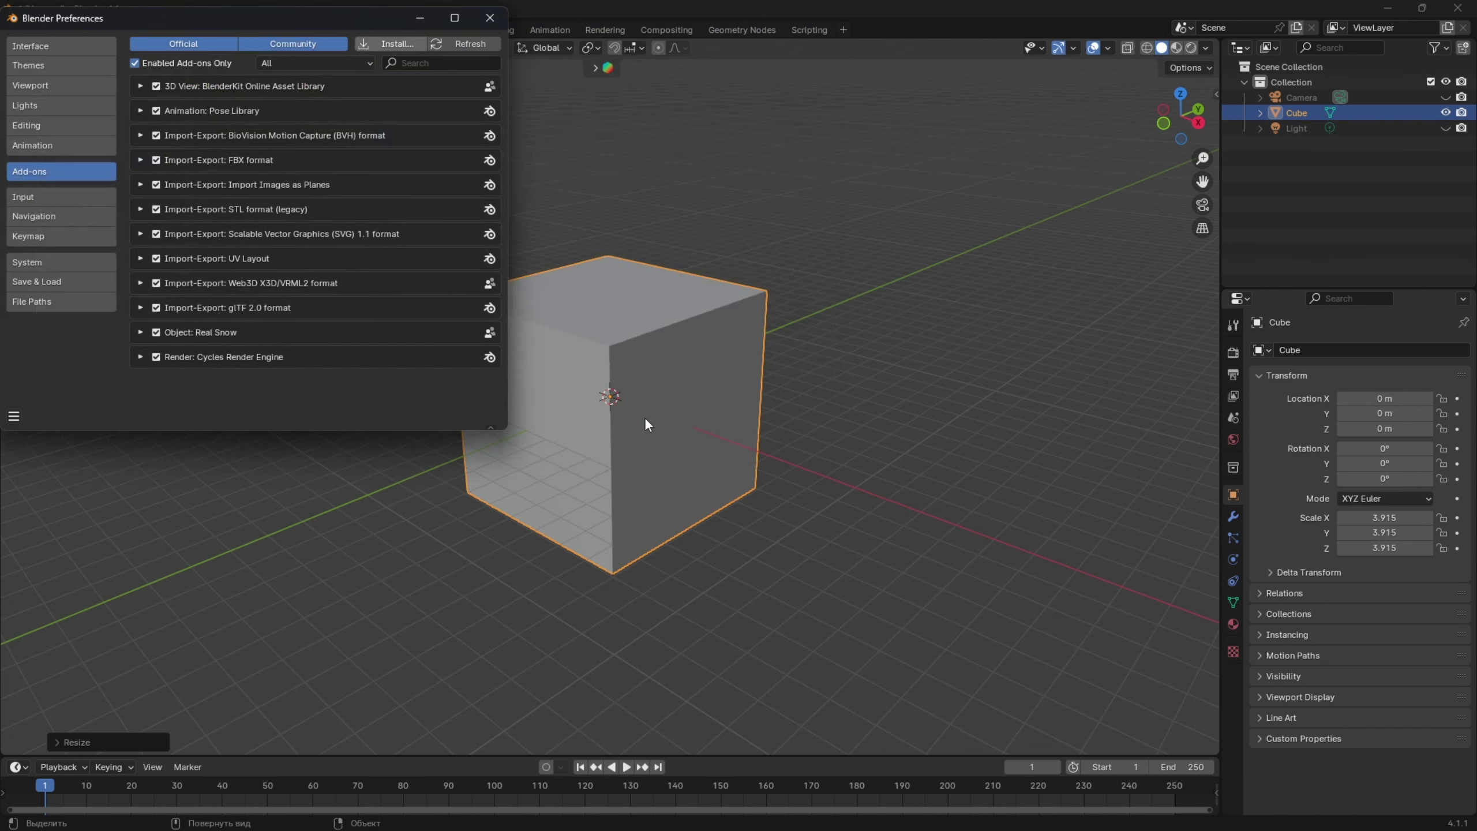
- Filter the add-ons by "ki" and expand the details of the BlenderKit Online Asset Library add-on
left_click(429, 64)
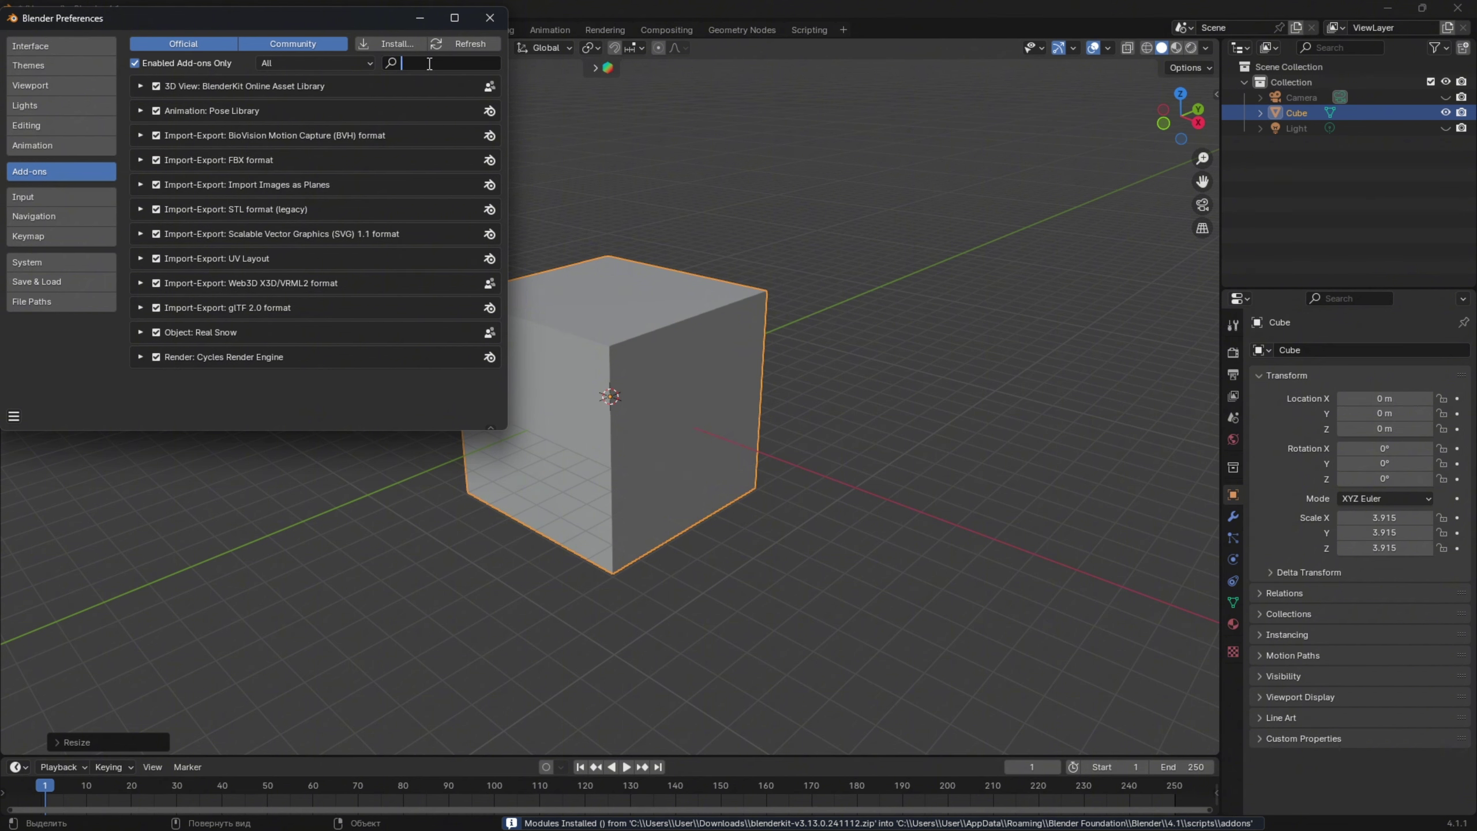
type("ki")
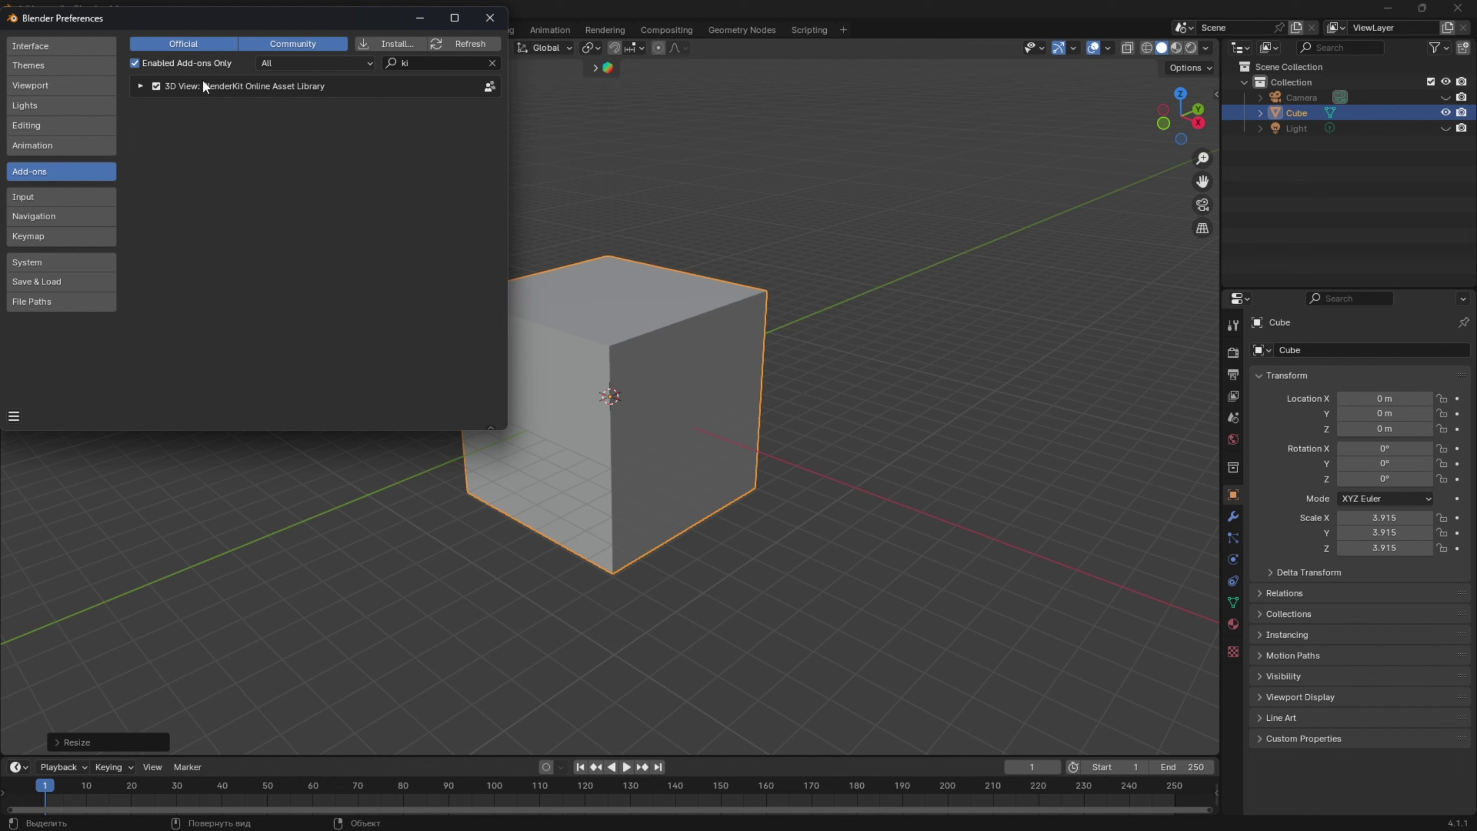
left_click(140, 86)
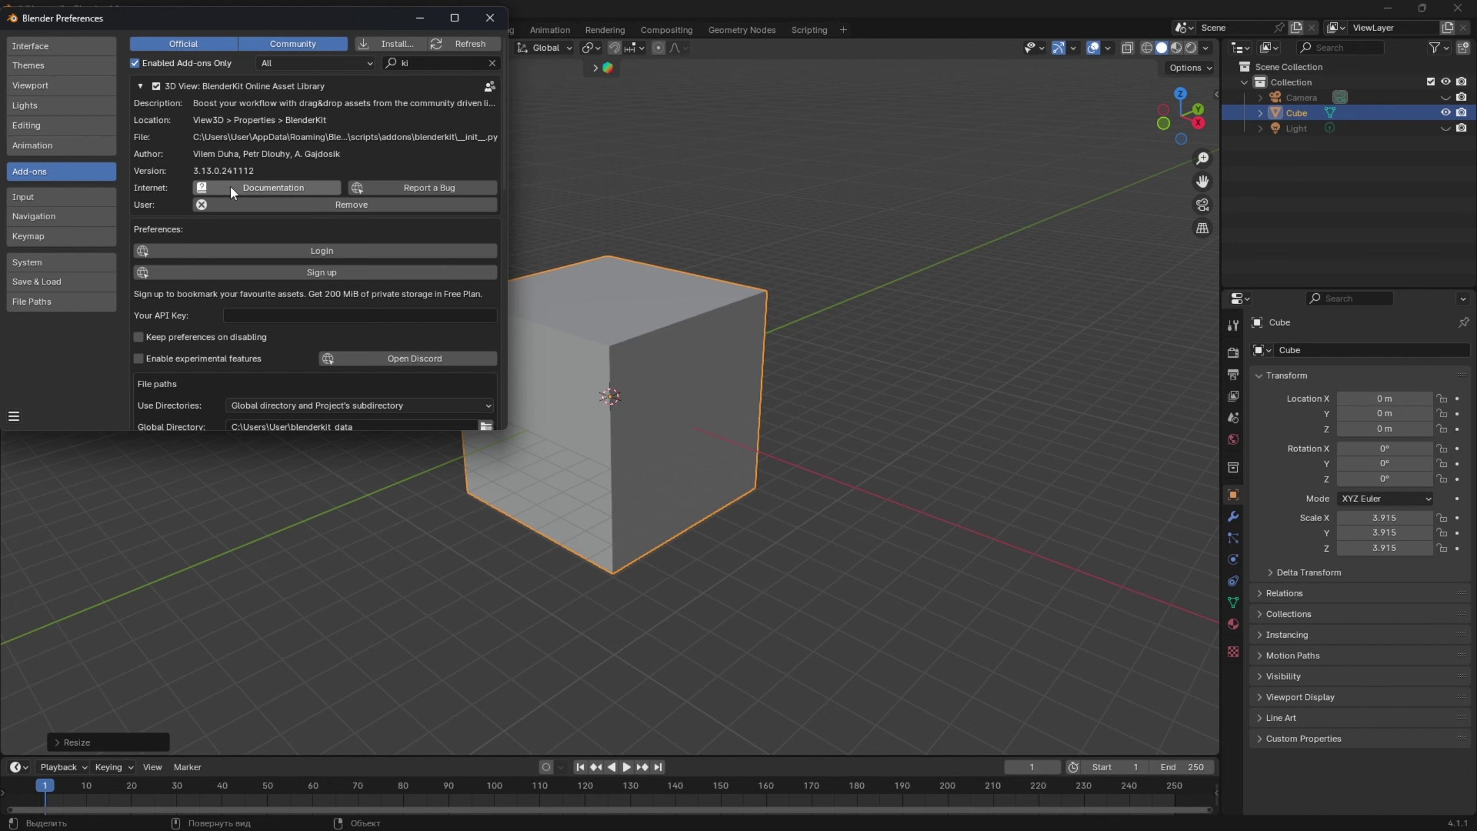
left_click(141, 87)
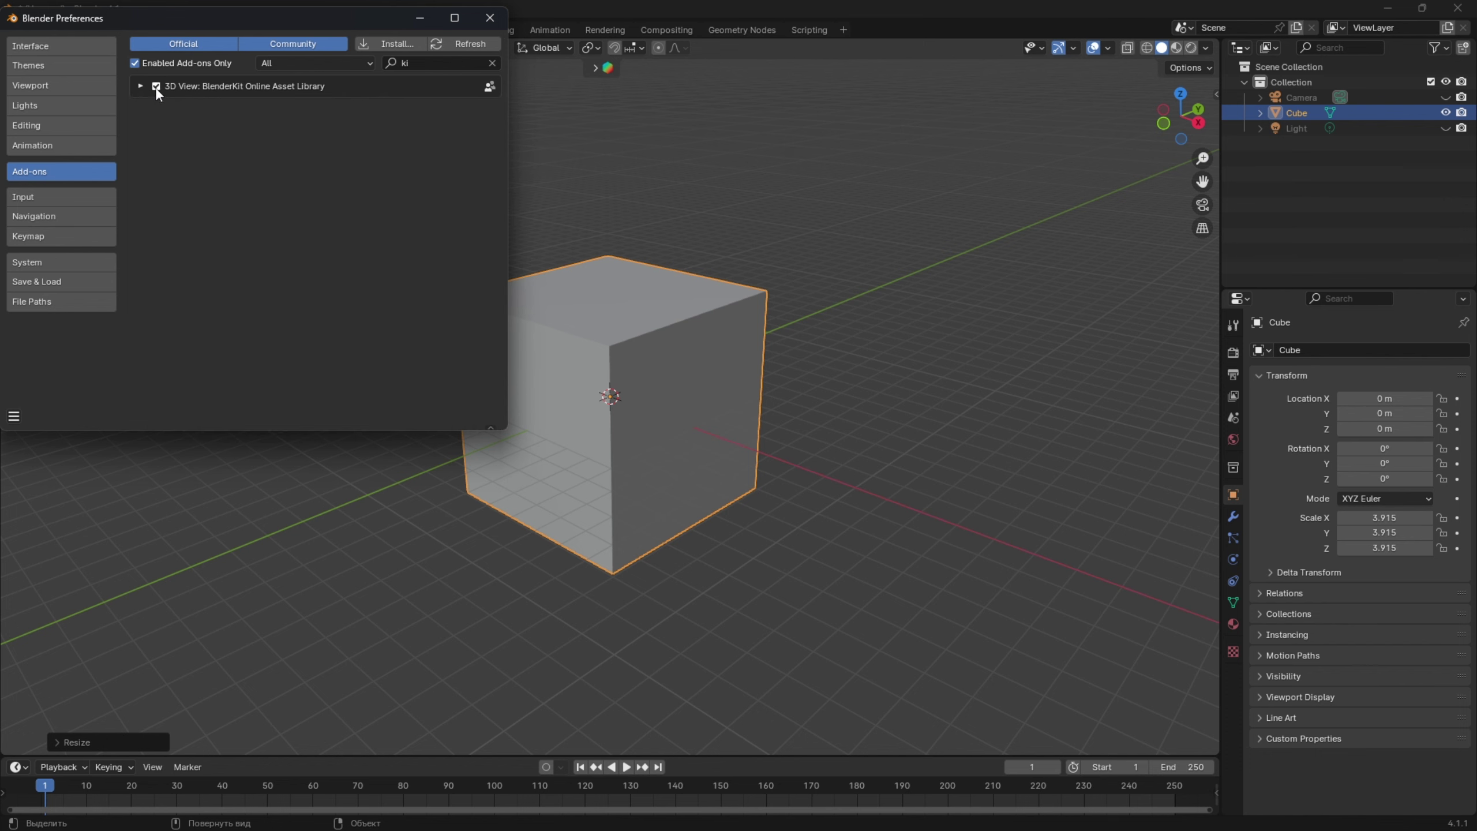
left_click(140, 86)
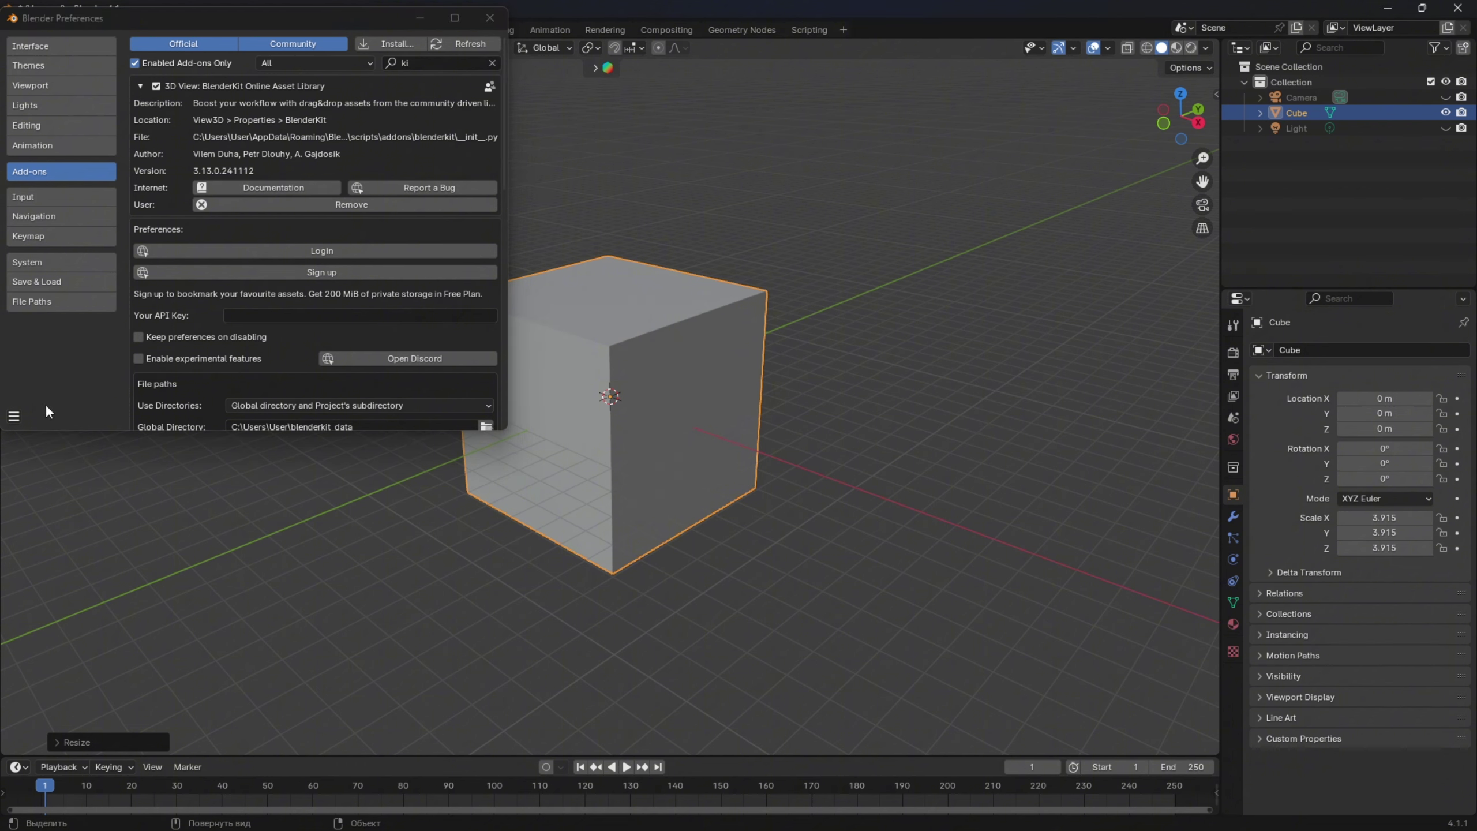
- Save the preferences and close the Preferences window
left_click(13, 417)
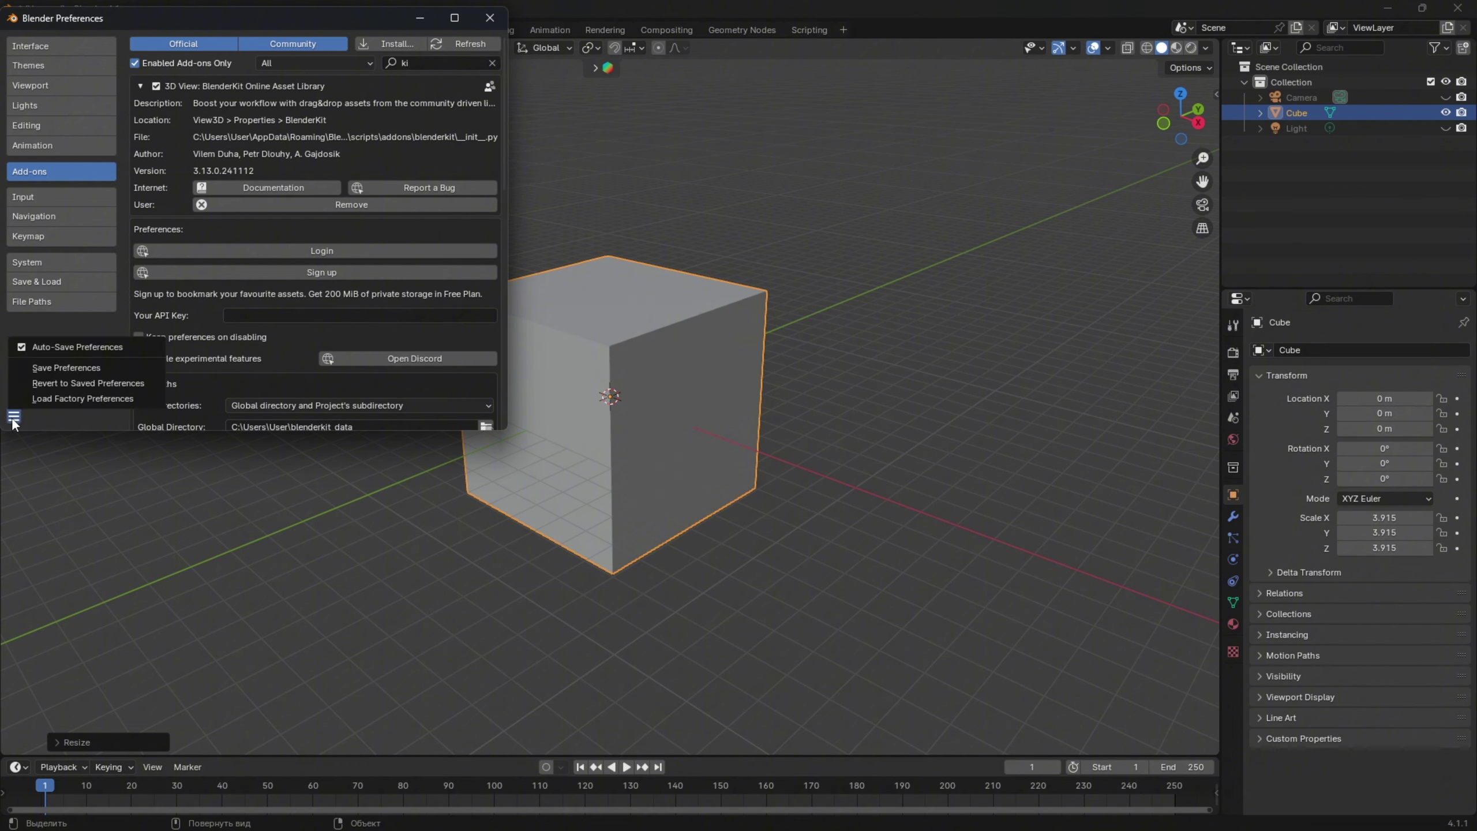
left_click(91, 369)
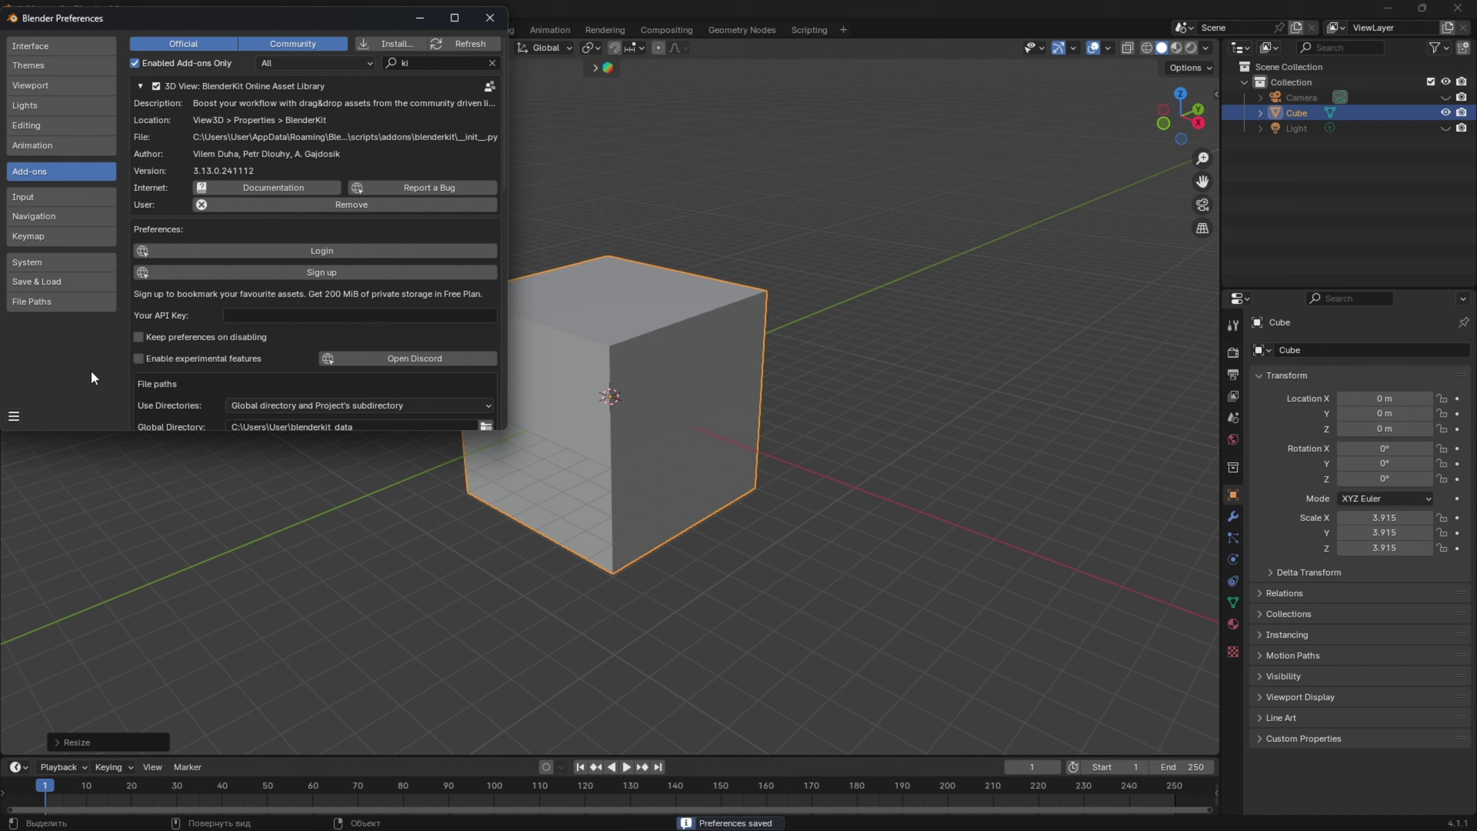
left_click(490, 18)
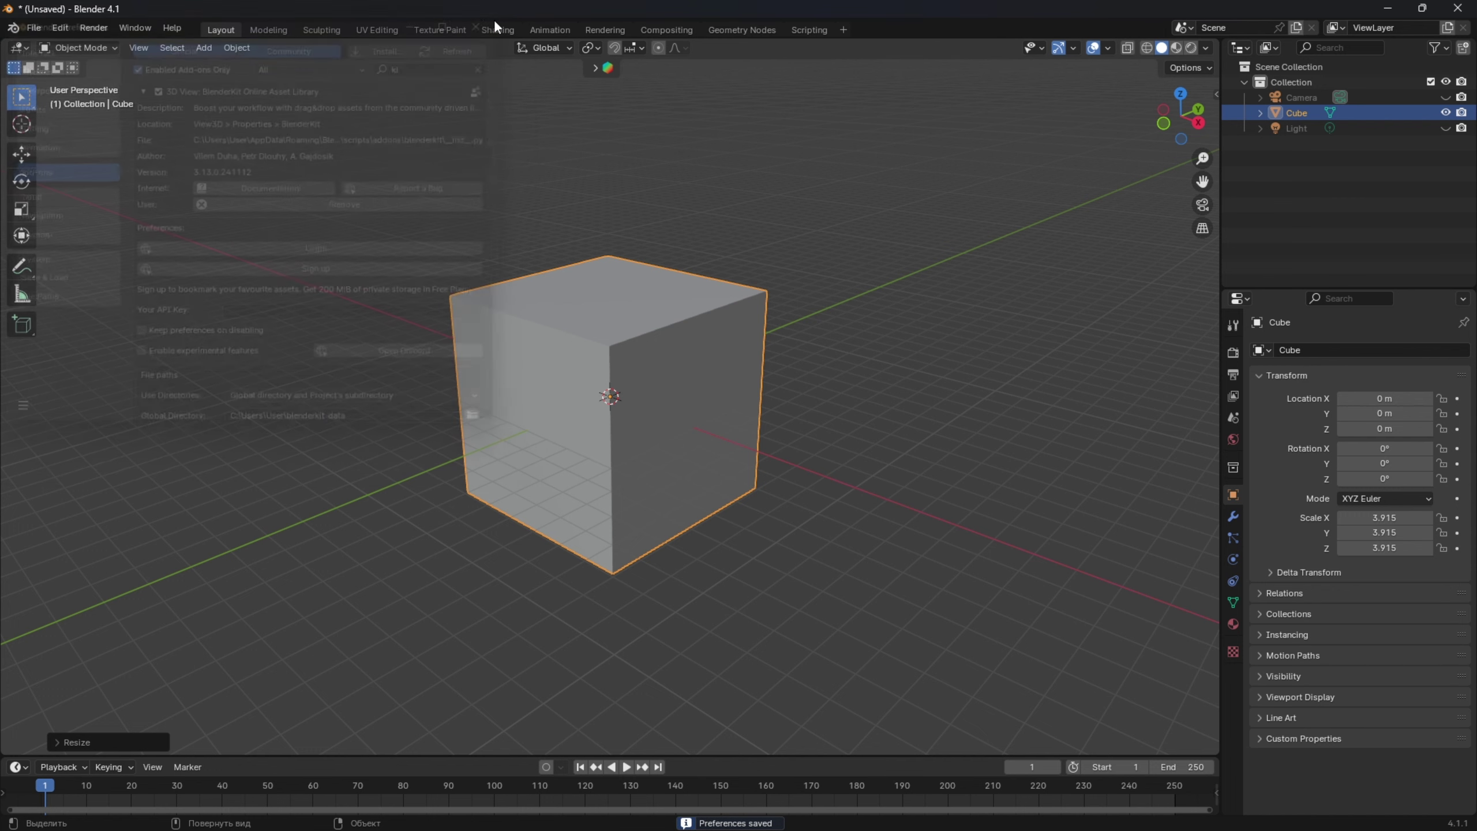
- Expand the BlenderKit asset bar and browse its scene and HDR assets
left_click(596, 67)
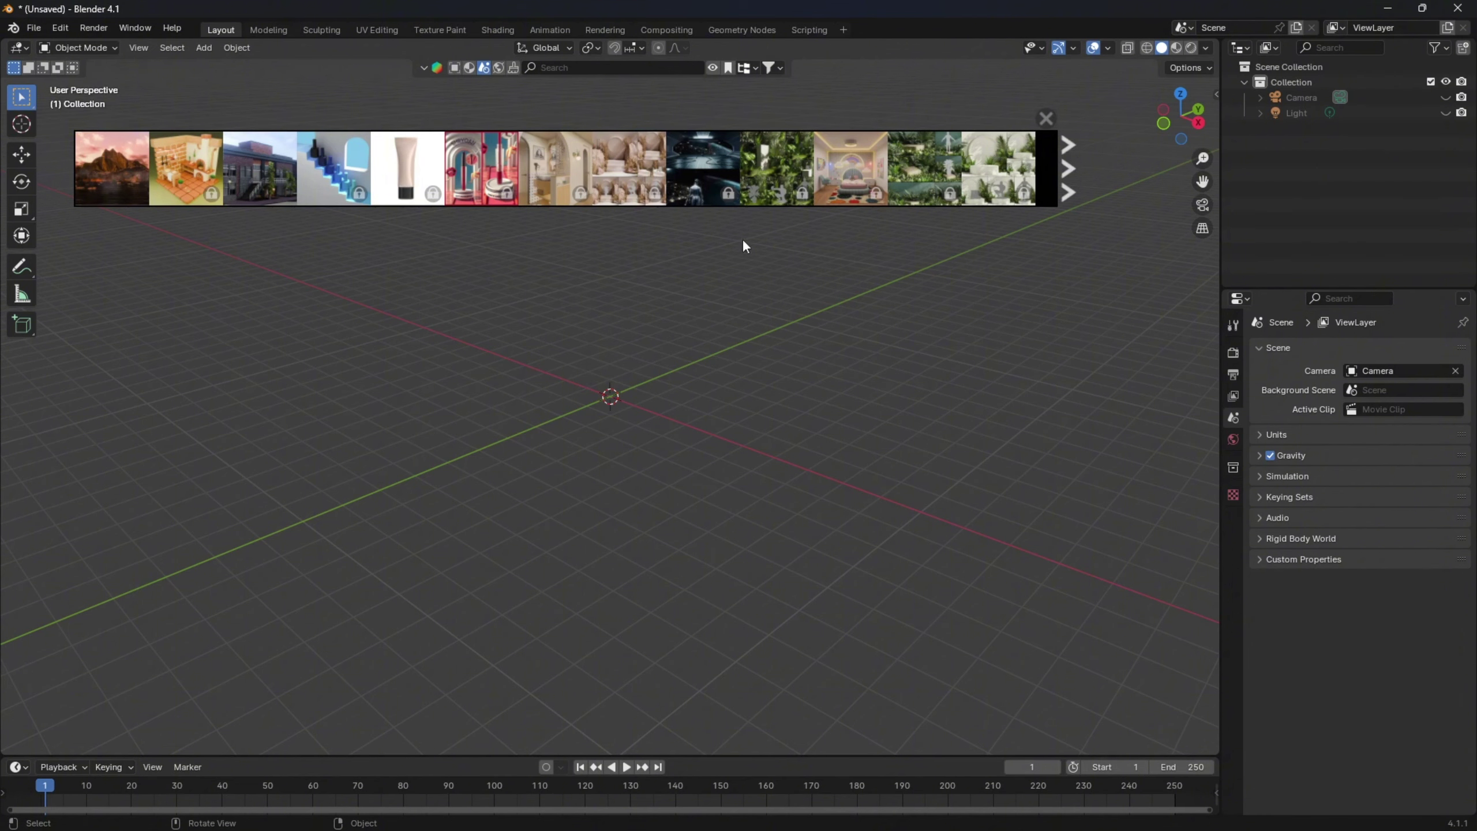
left_click(1070, 168)
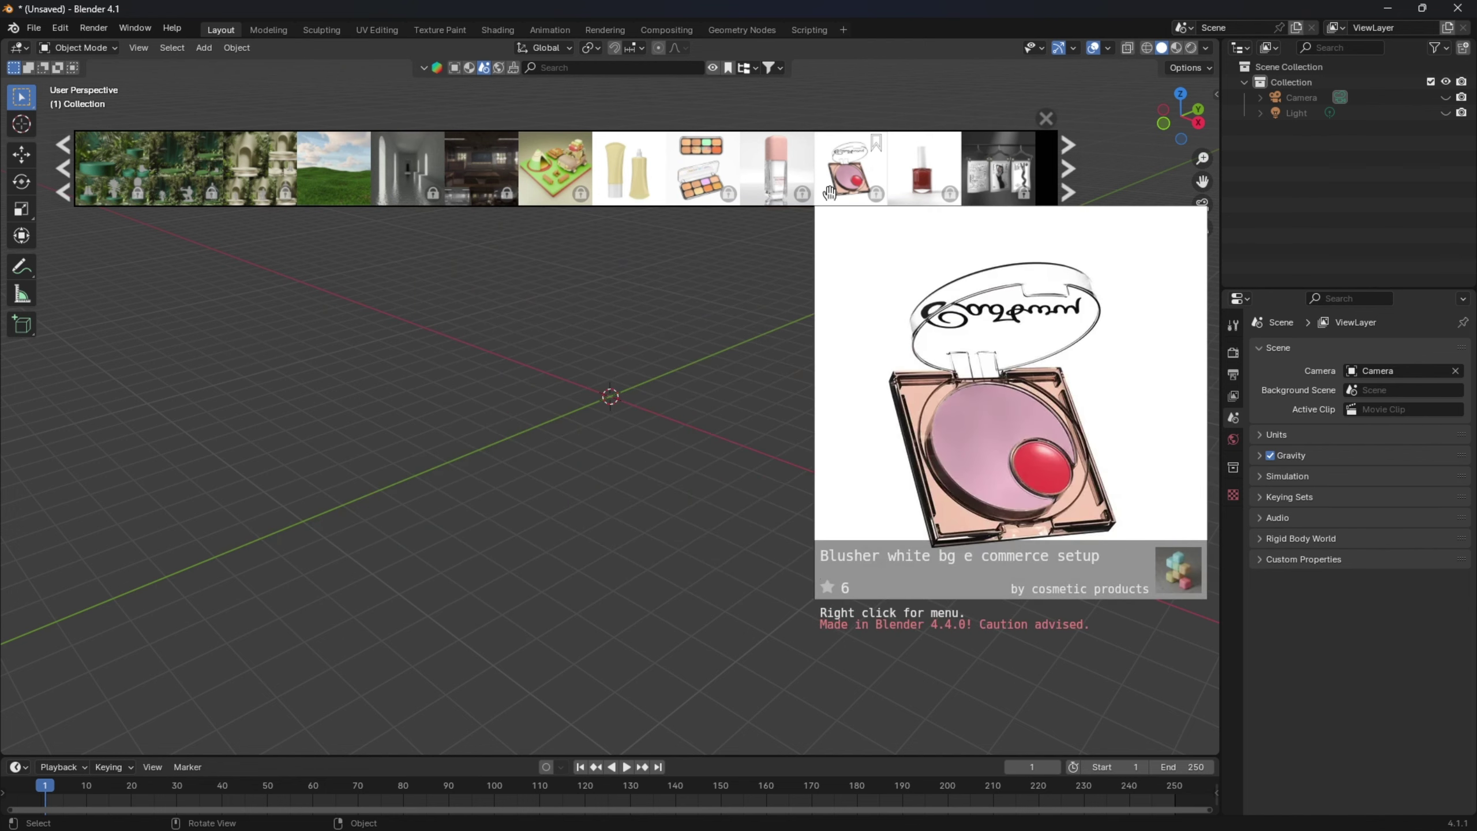
left_click(1069, 168)
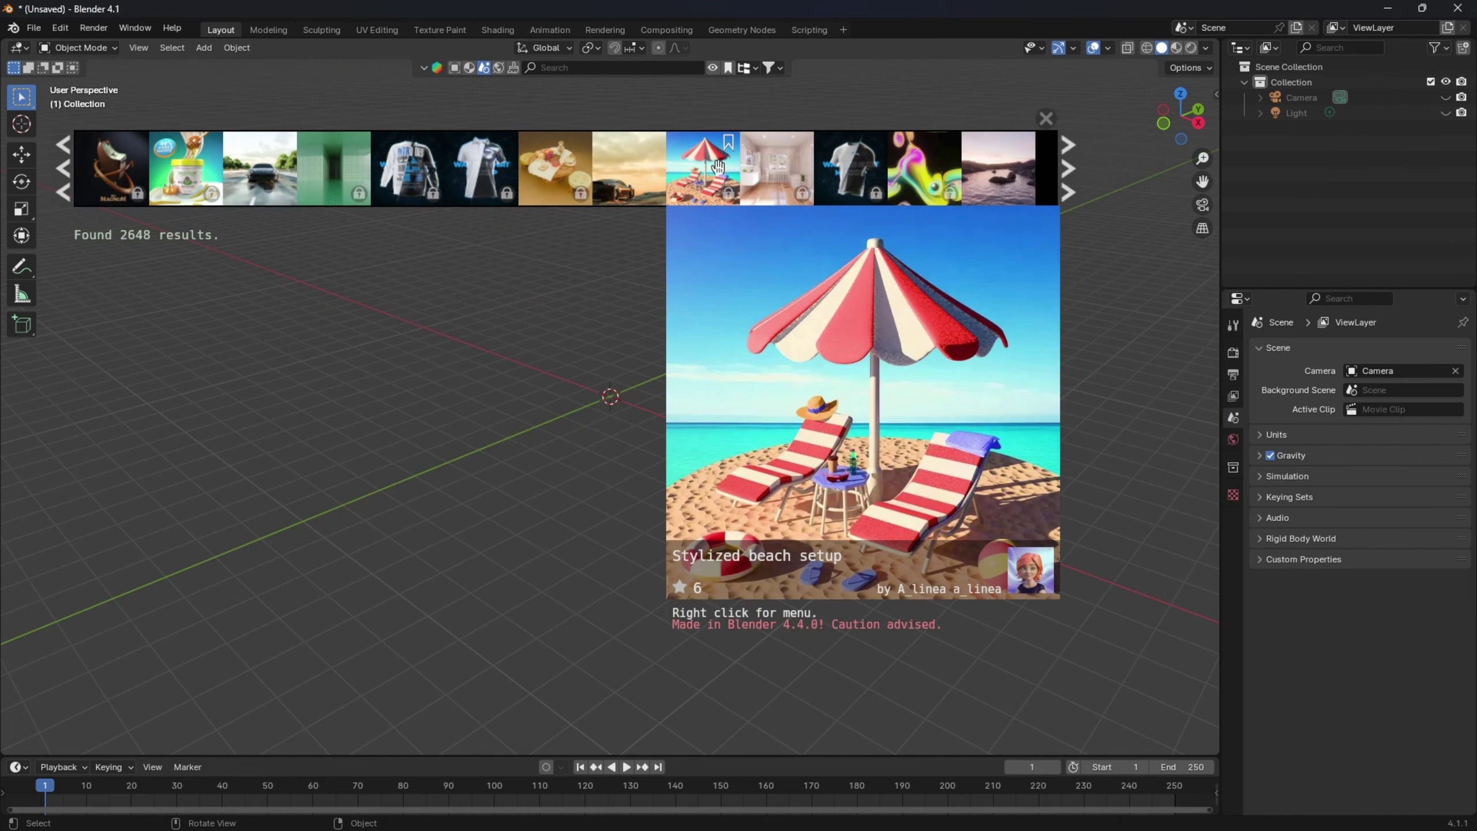
left_click(469, 68)
left_click(485, 68)
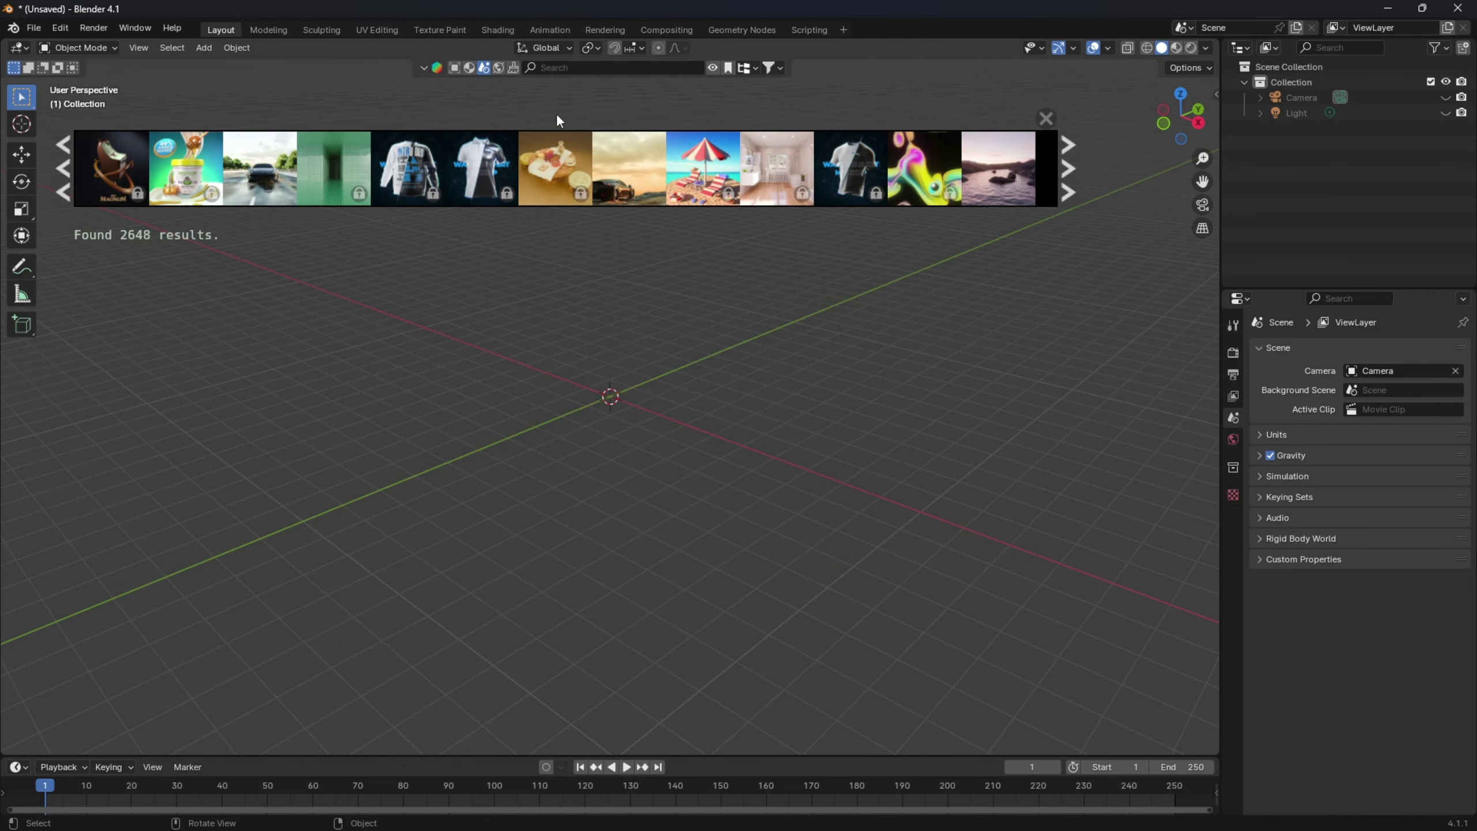
left_click(497, 68)
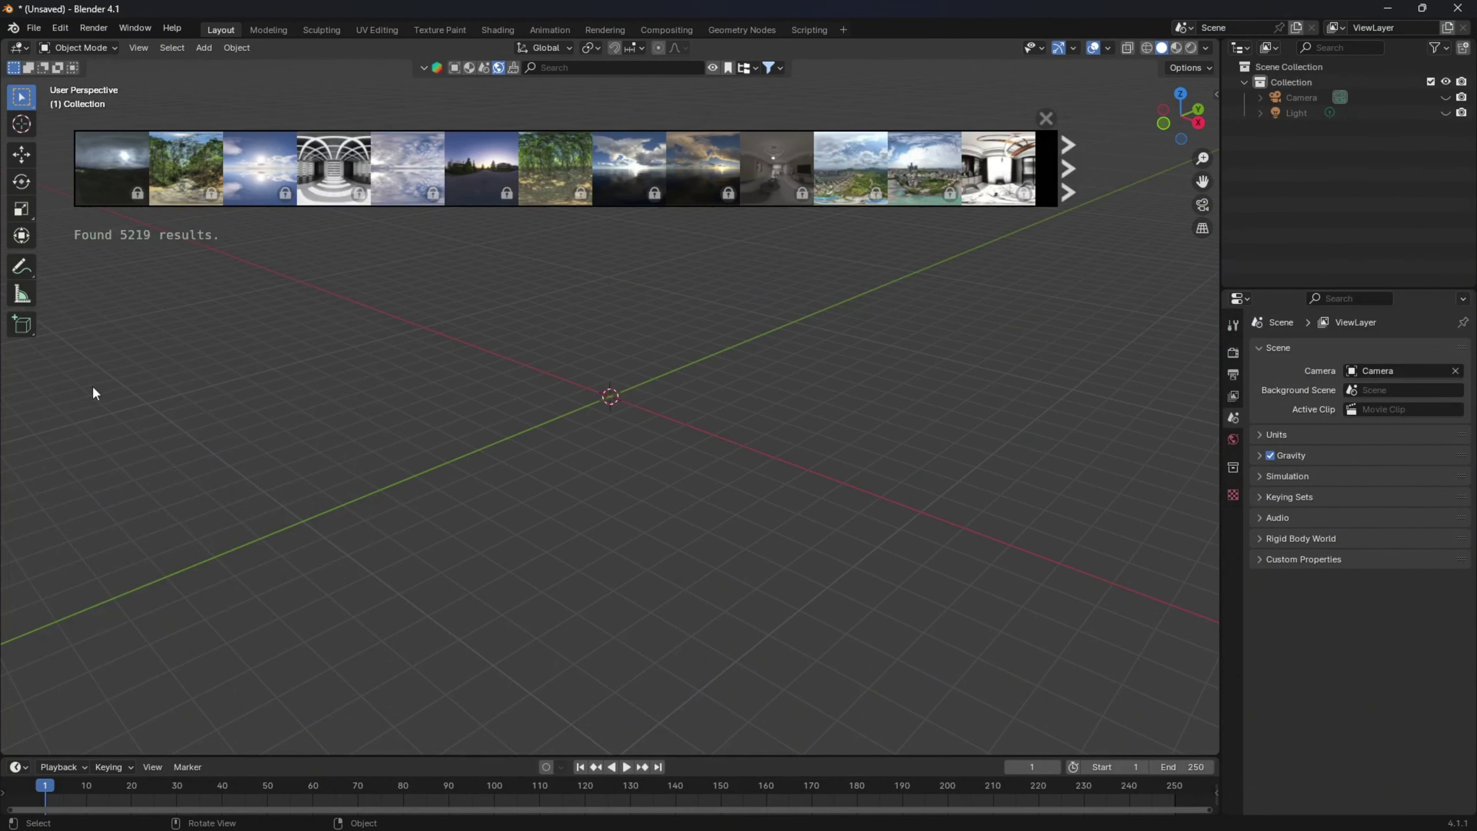
- Download the Miniature Alebrije Cat model into the scene from the BlenderKit models
scroll(484, 377, "down", 3)
middle_click_drag(567, 293, 570, 282)
middle_click_drag(660, 288, 566, 341)
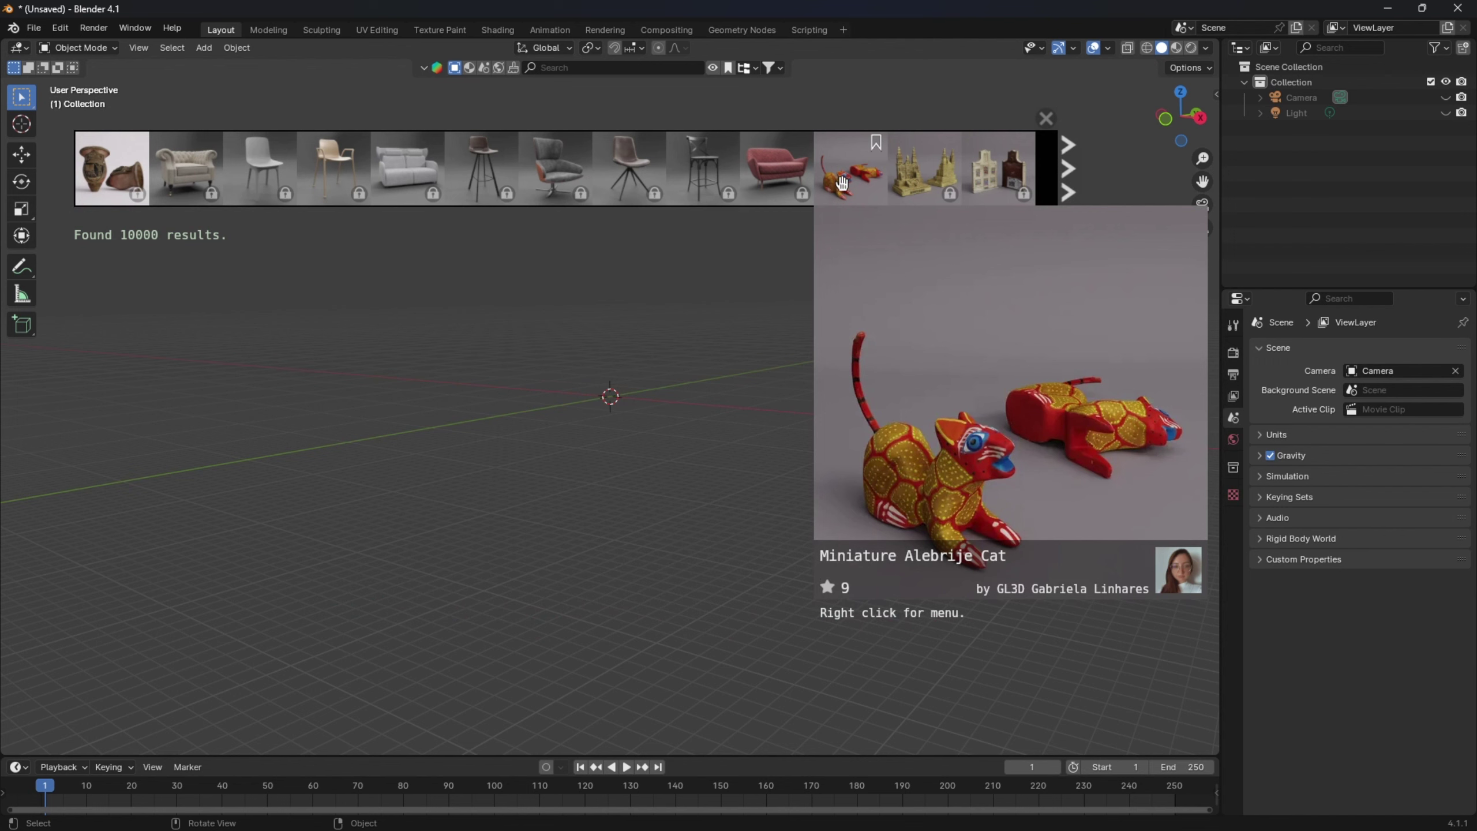
left_click(853, 181)
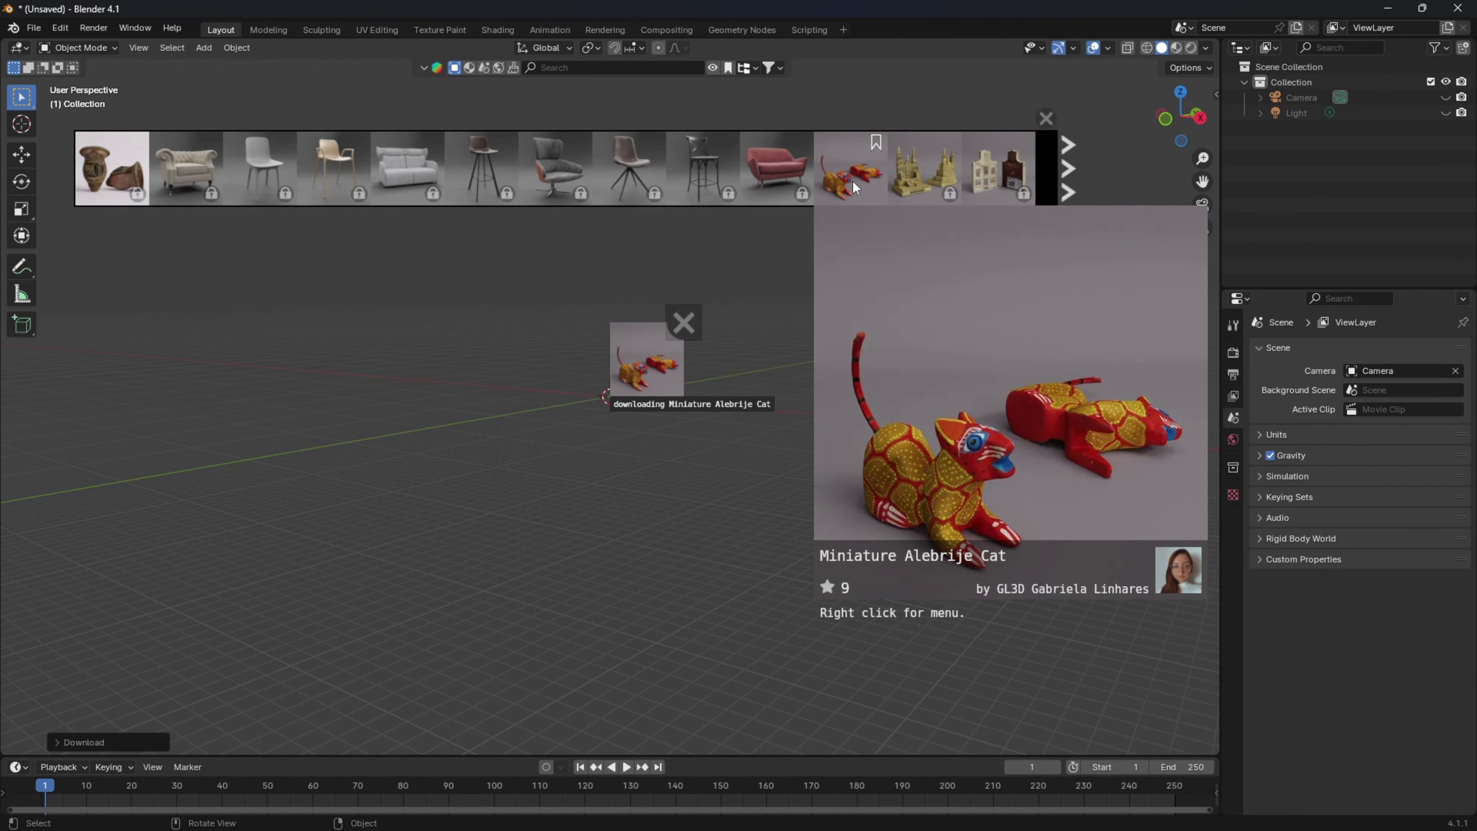
middle_click_drag(597, 445, 663, 427)
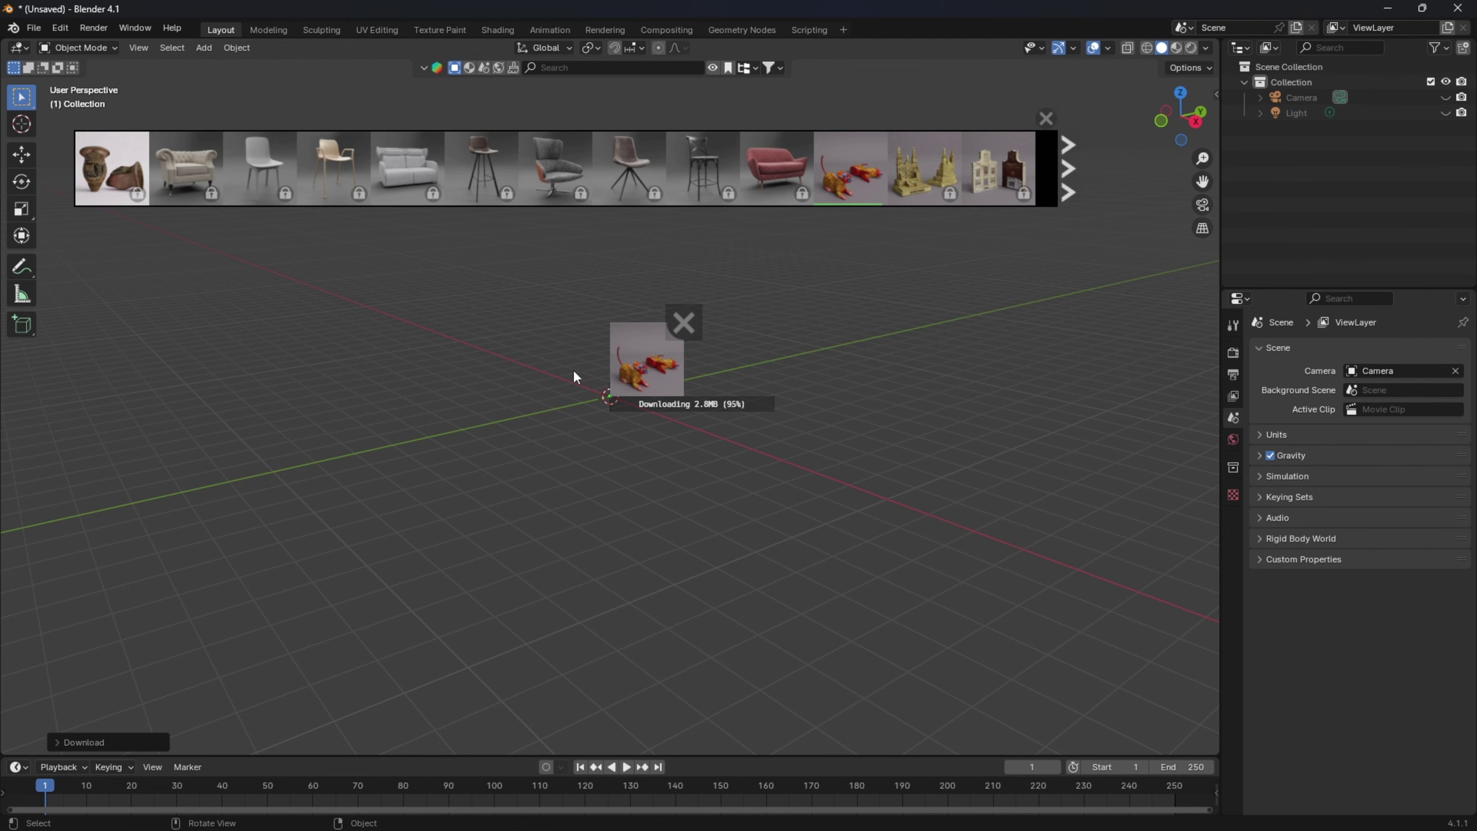
middle_click_drag(622, 429, 662, 288)
scroll(898, 180, "down", 2)
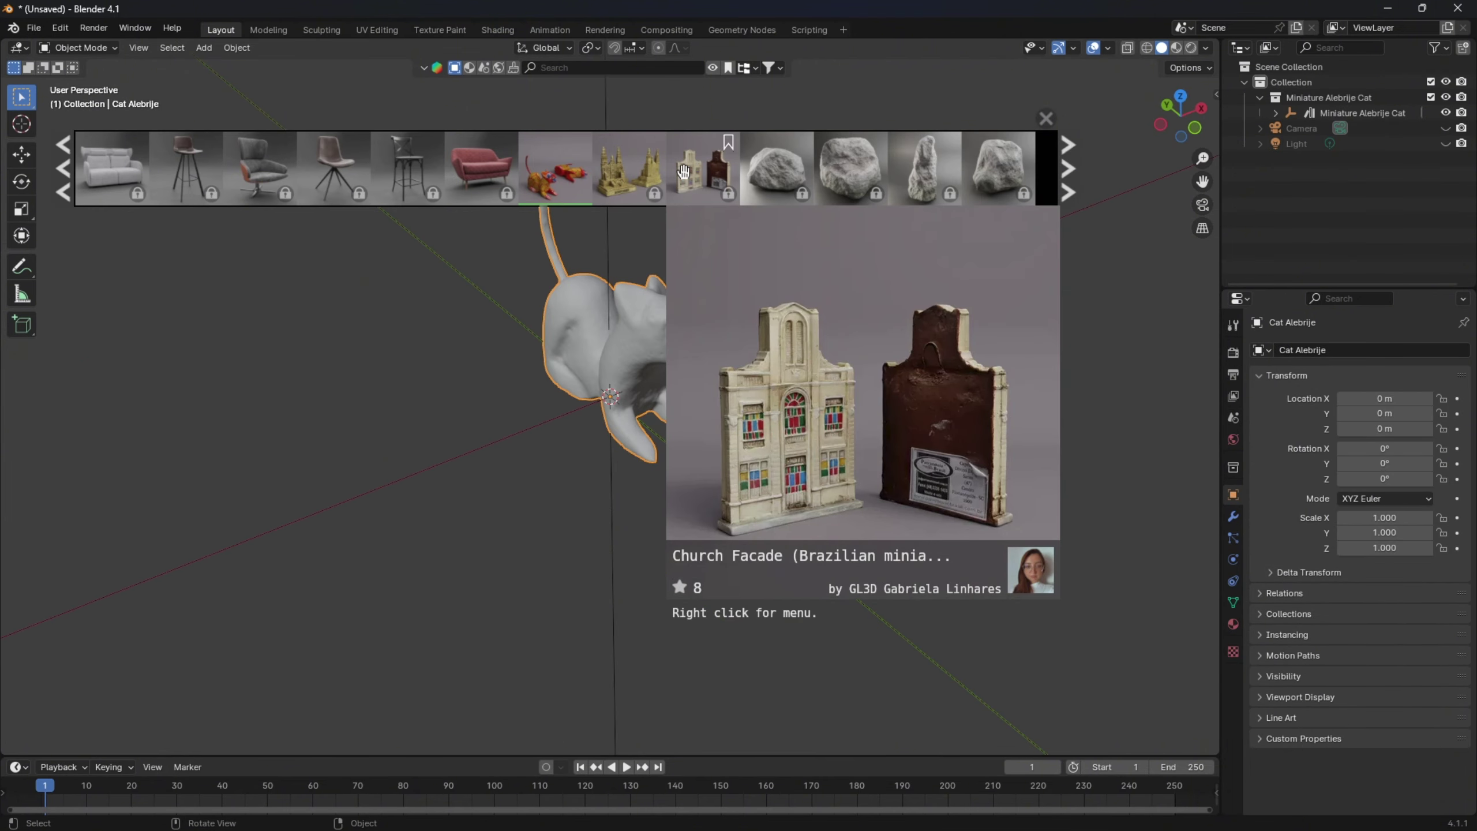
- Browse further through the BlenderKit models and place the Valora Console Table at the scene origin
scroll(717, 165, "down", 3)
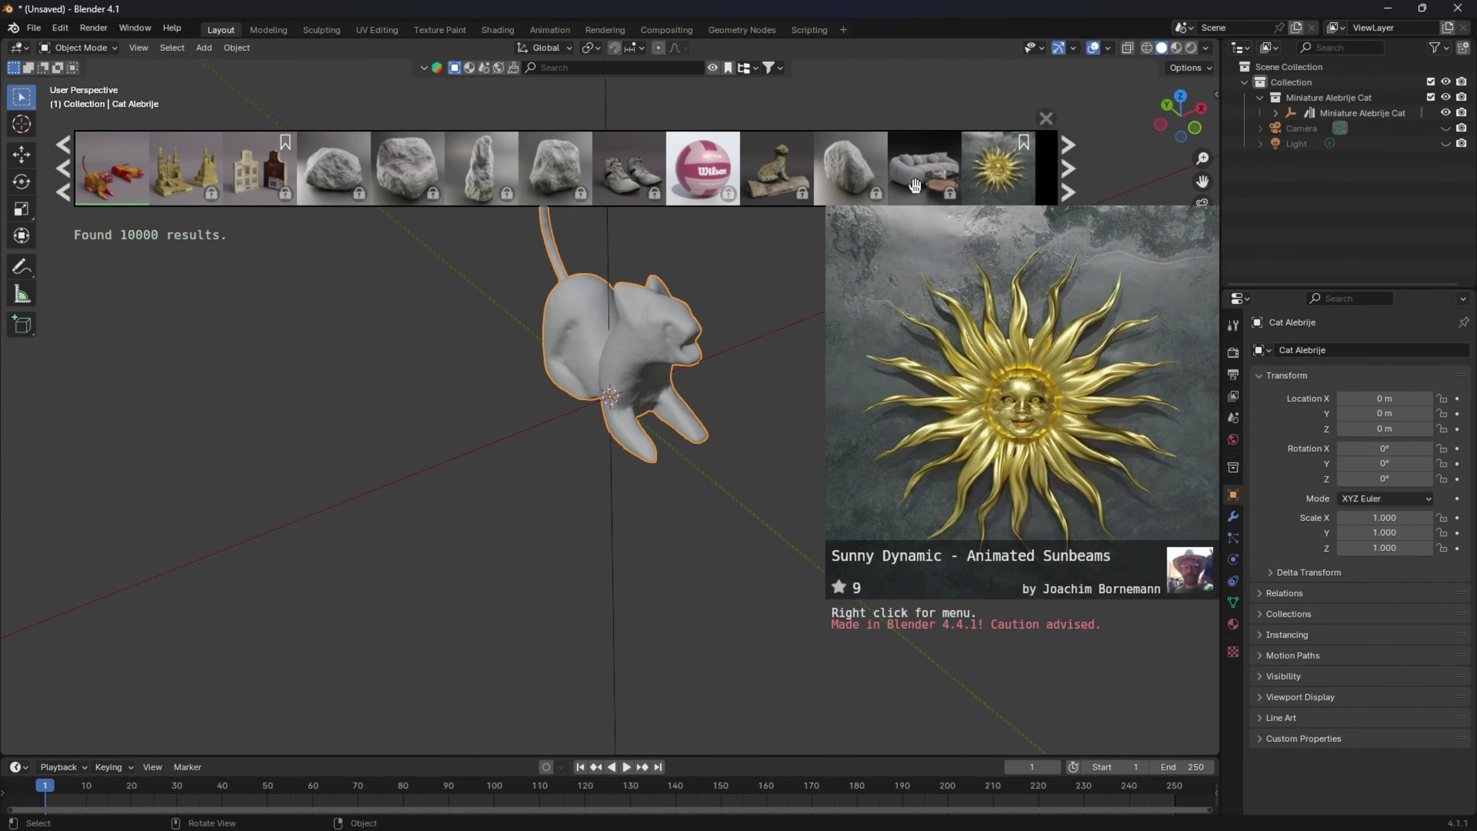
scroll(832, 178, "down", 3)
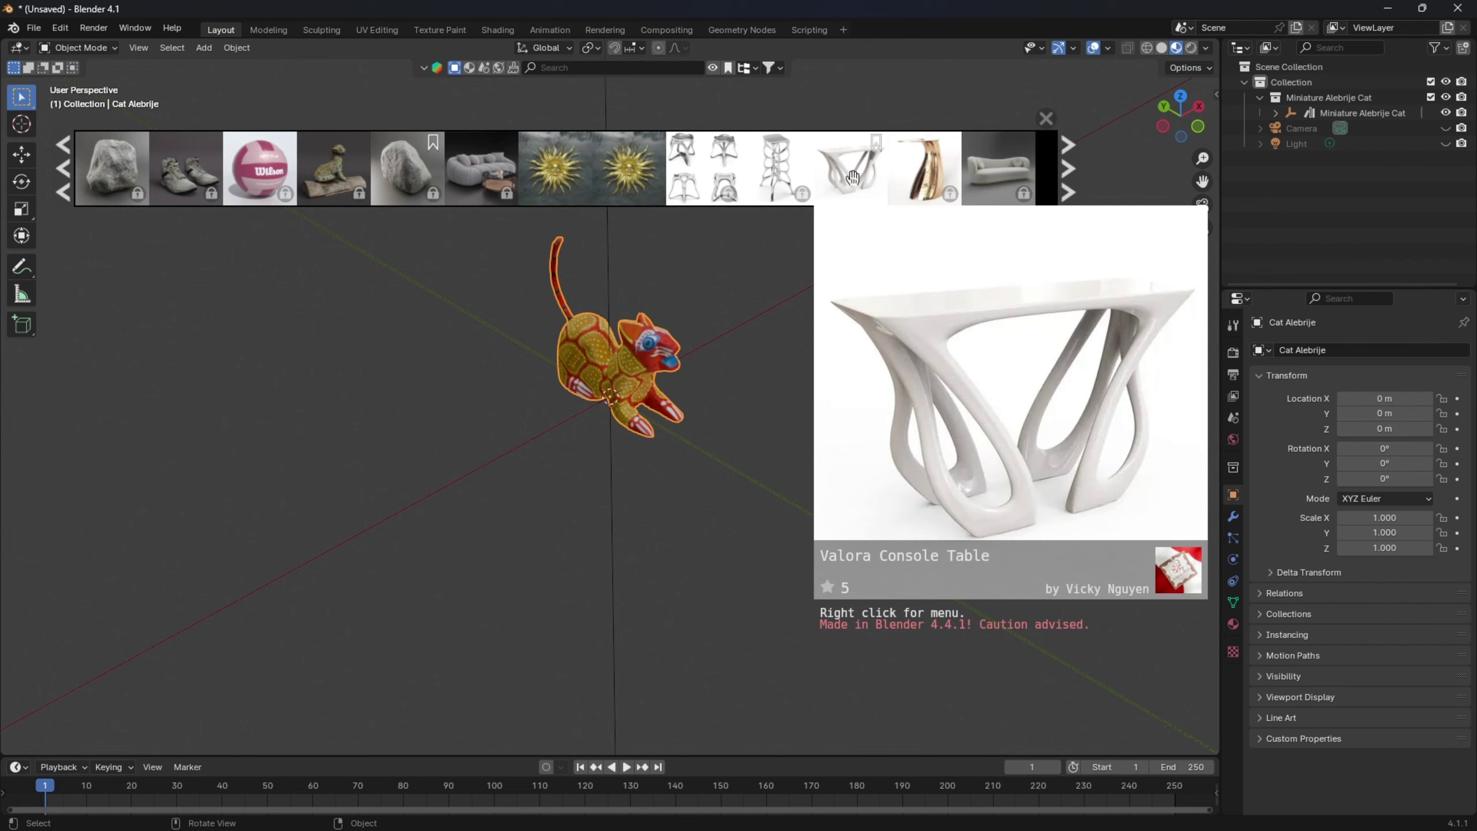
left_click_drag(853, 178, 706, 398)
scroll(705, 397, "down", 8)
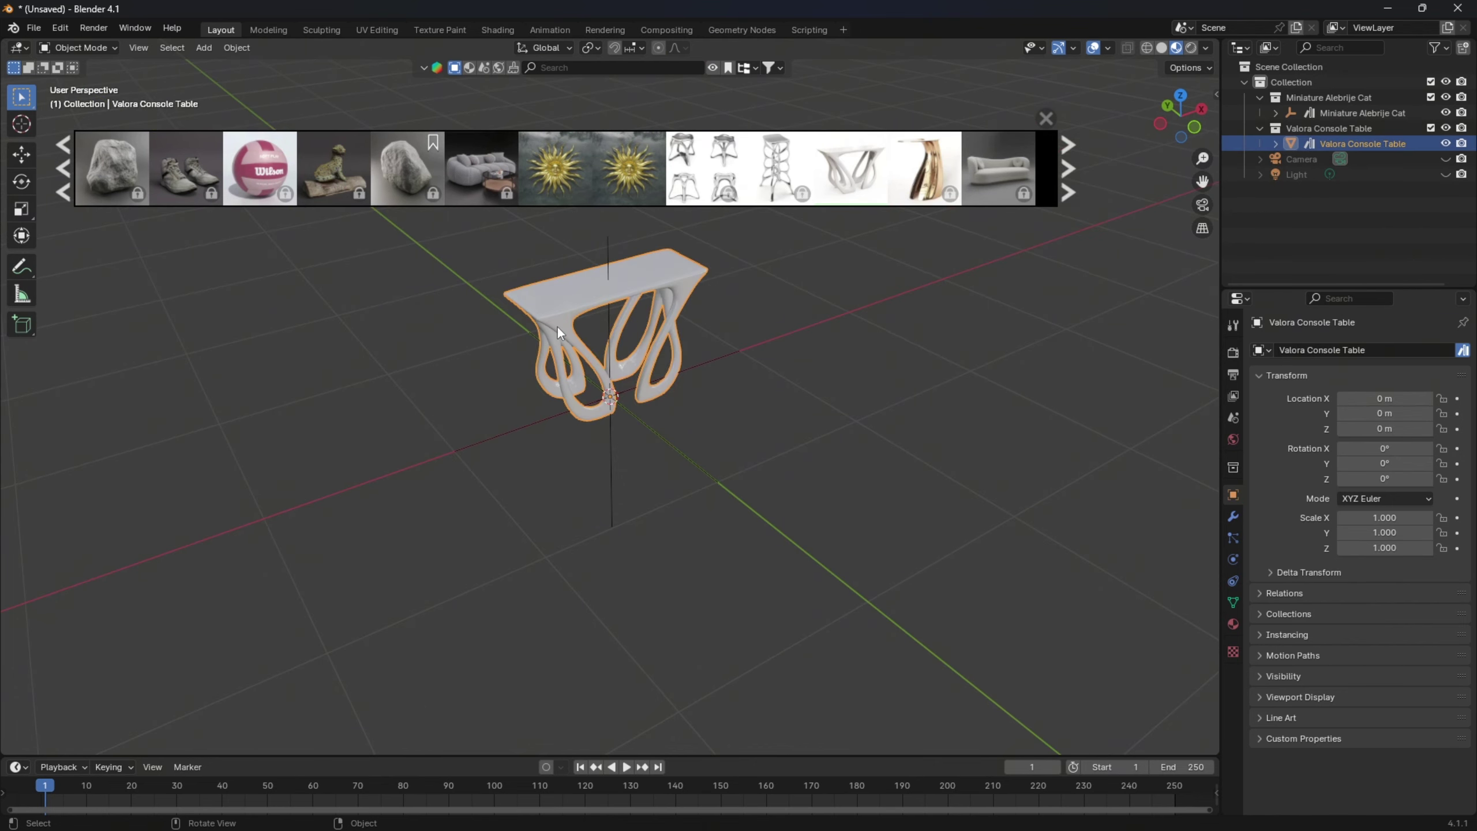
key("g")
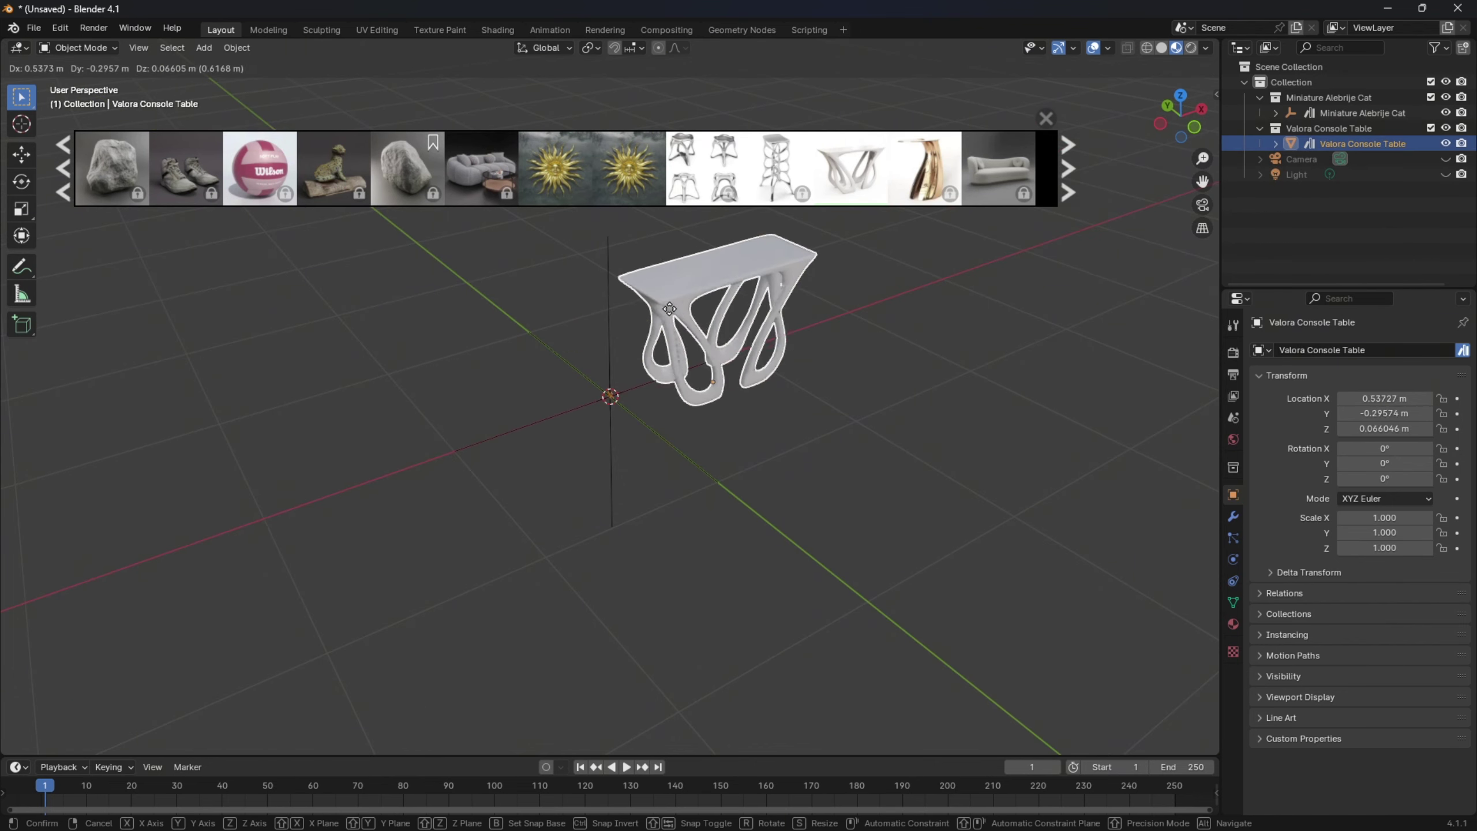
right_click(740, 351)
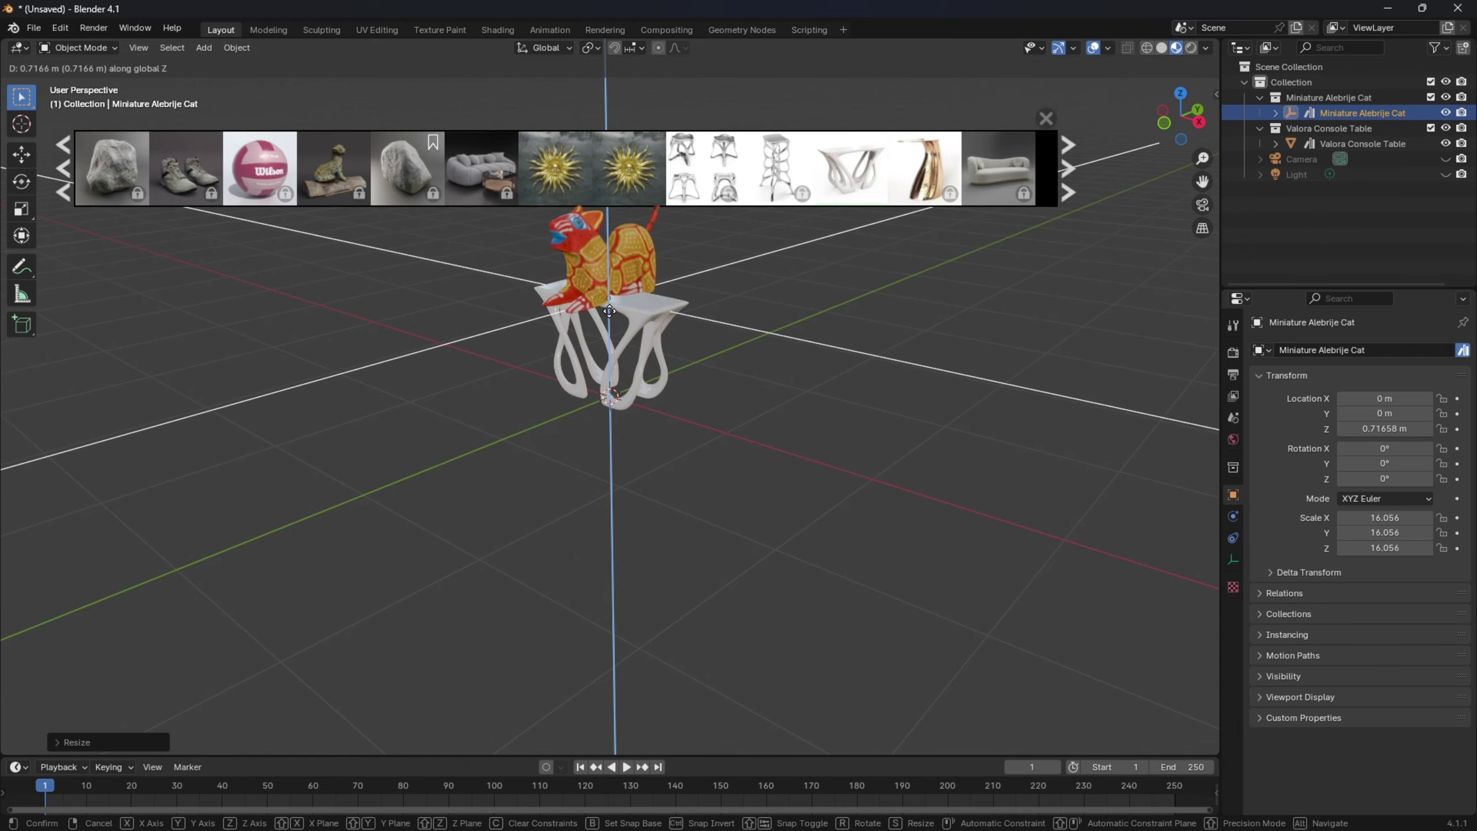
- Raise the cat about 0.72 m along Z onto the table and scale it down by a factor of about 0.6
left_click(609, 311)
key("s")
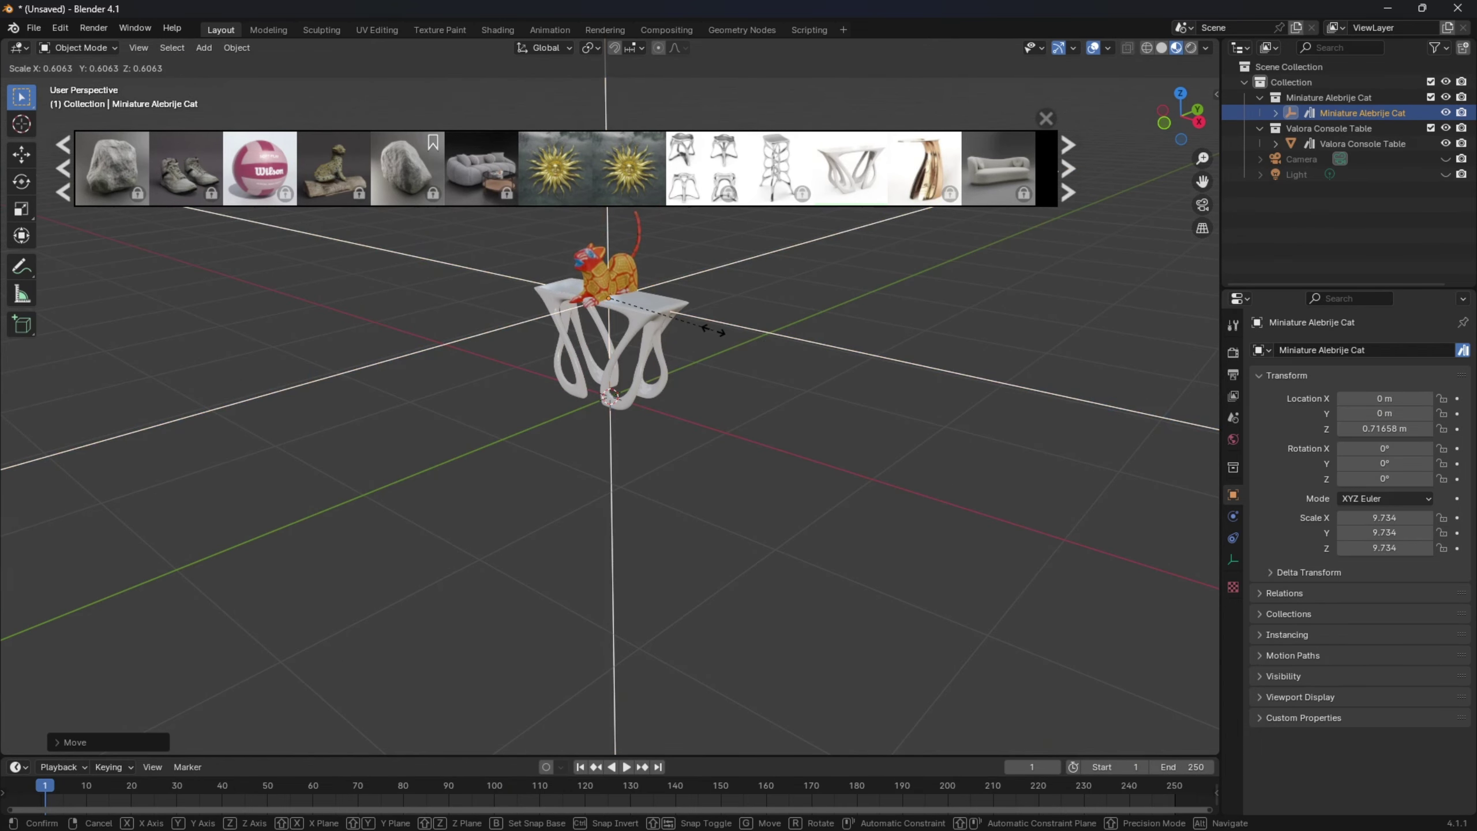
left_click(707, 329)
- Delete all objects in the scene and add a mesh cube
left_click(768, 520)
key("a")
key("Delete")
key("shift+a")
mouse_move(588, 415)
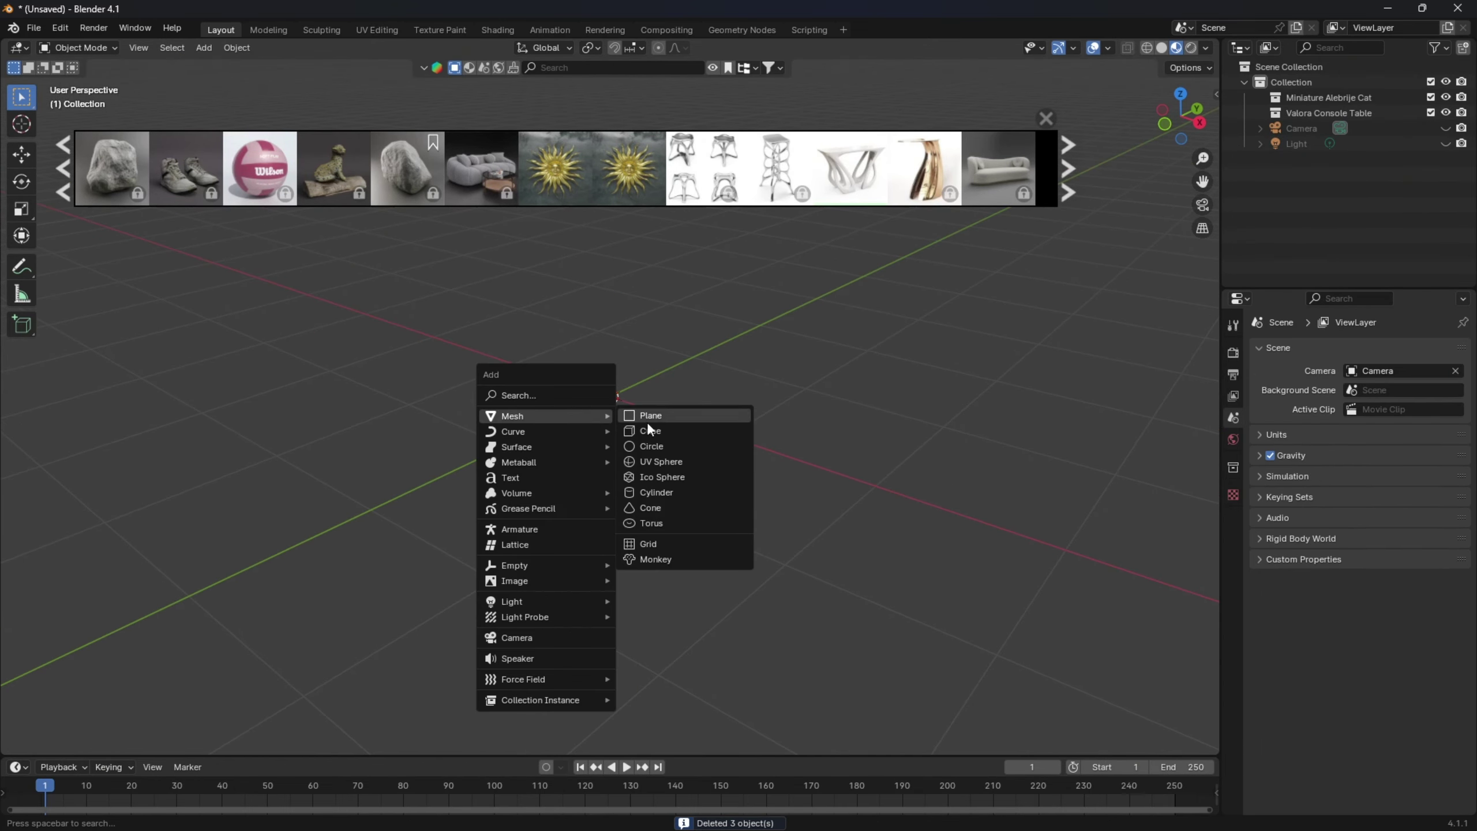
left_click(718, 430)
scroll(640, 274, "down", 3)
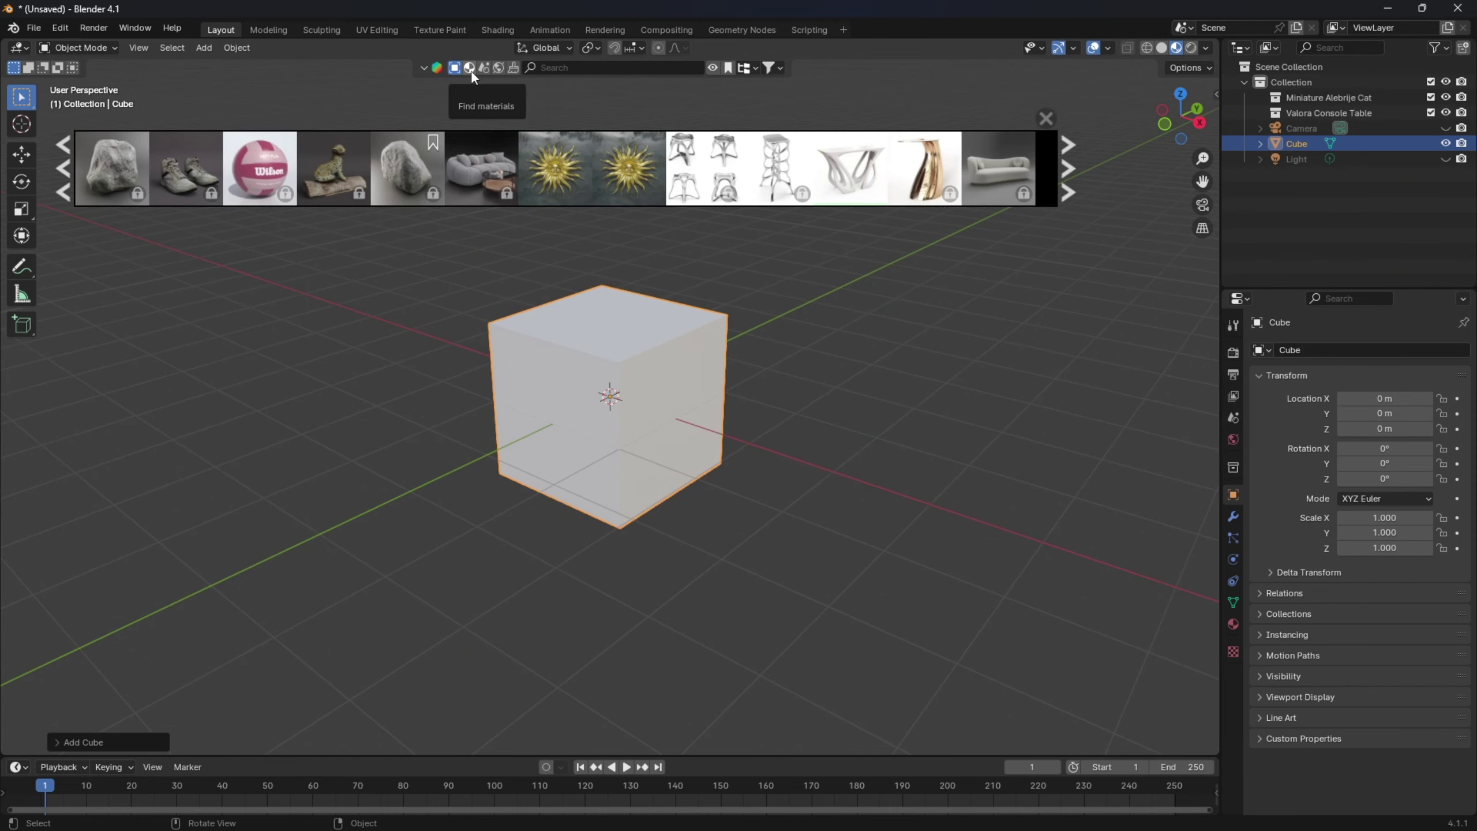
- Switch the BlenderKit asset bar to materials and apply LEGO Trans-Yellow to the cube
left_click(472, 70)
mouse_move(361, 198)
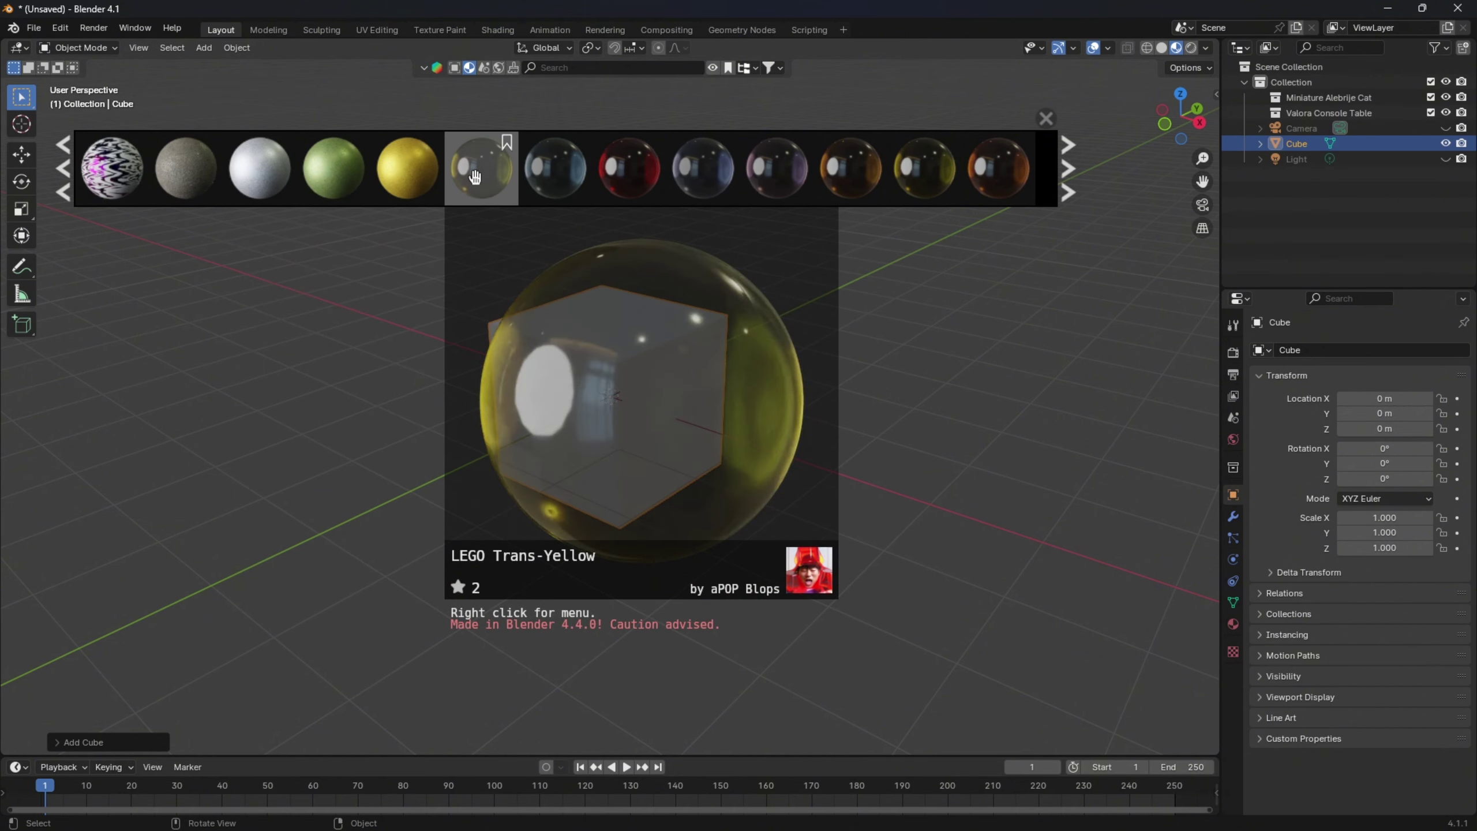
left_click(479, 175)
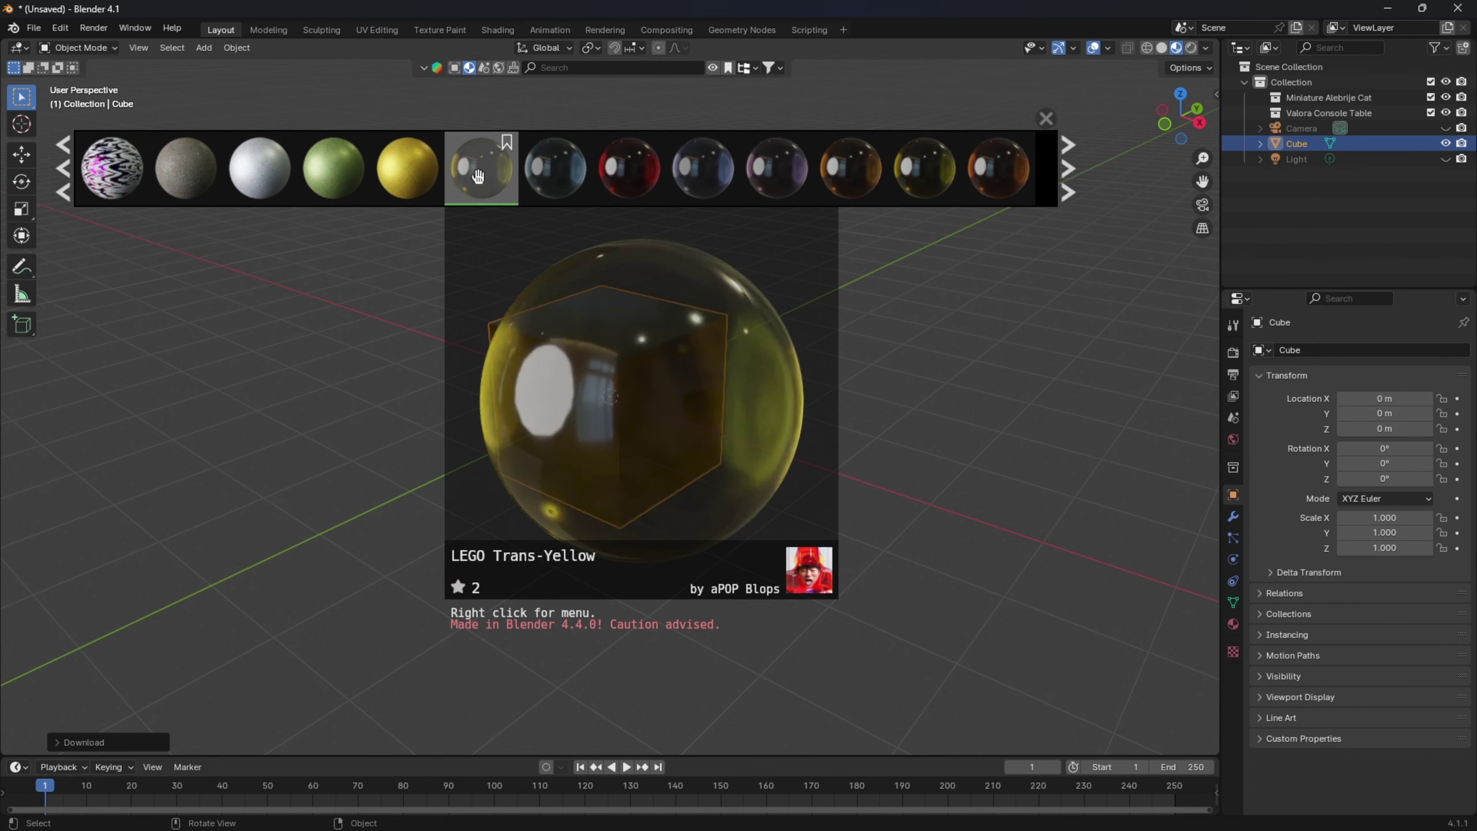
scroll(649, 426, "down", 2)
scroll(649, 430, "up", 4)
middle_click_drag(638, 454, 584, 339)
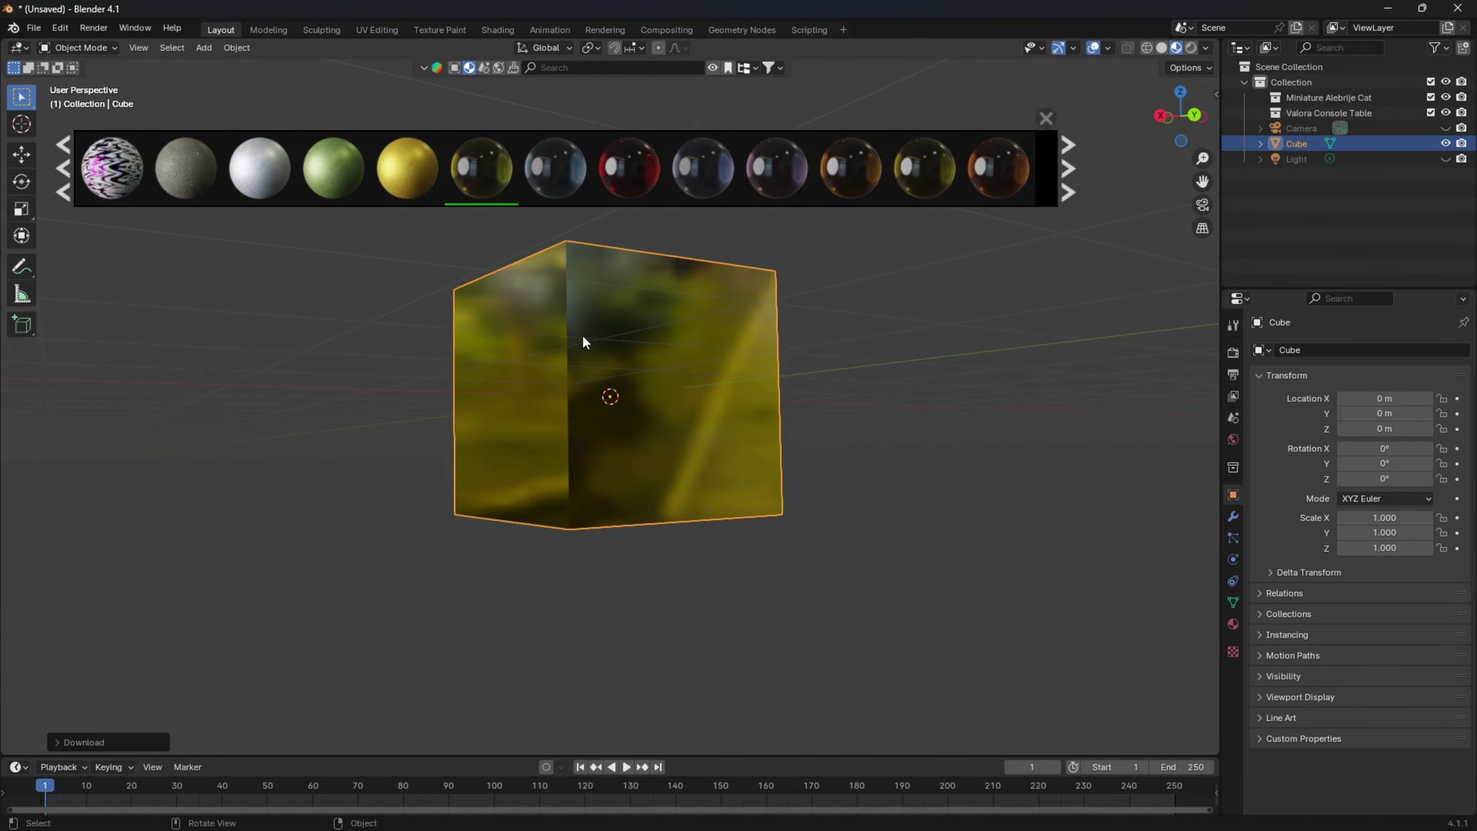
- Apply the LEGO Metallic-Gold material to the cube and inspect it from several sides
left_click(413, 184)
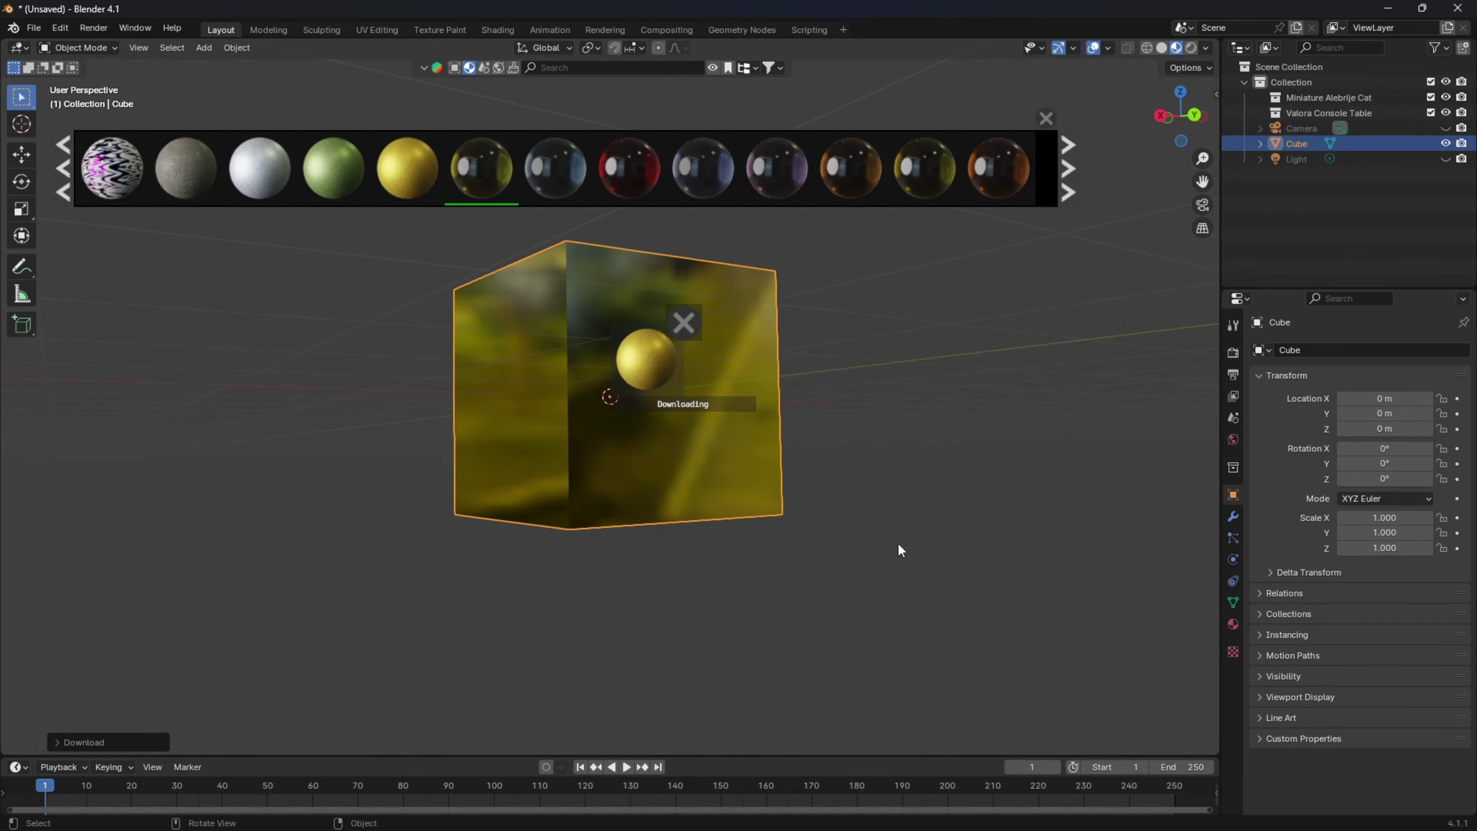
scroll(753, 500, "down", 1)
scroll(687, 499, "up", 3)
middle_click_drag(599, 493, 458, 389)
mouse_move(388, 164)
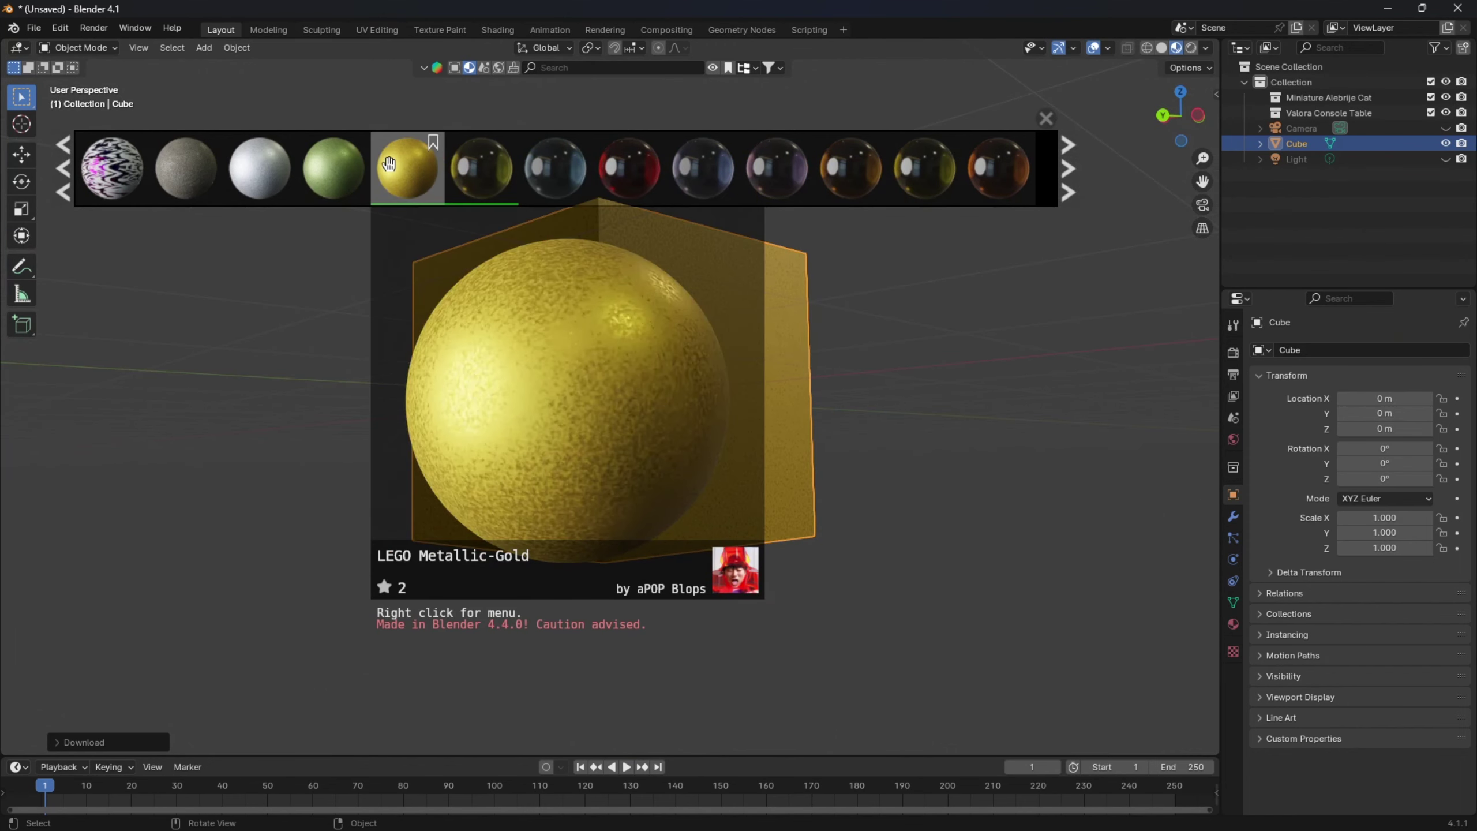
middle_click_drag(768, 322, 626, 376)
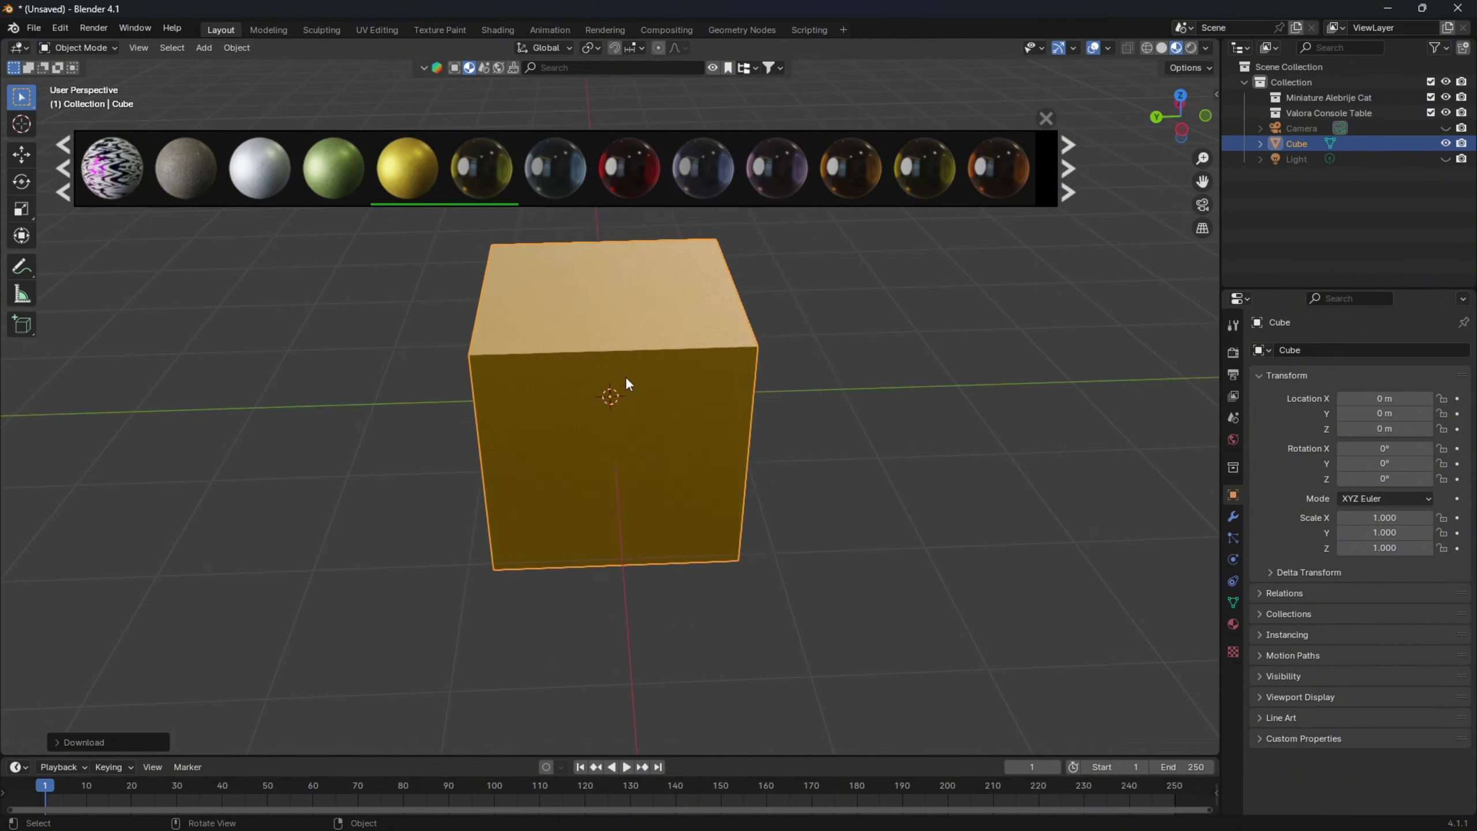
mouse_move(433, 182)
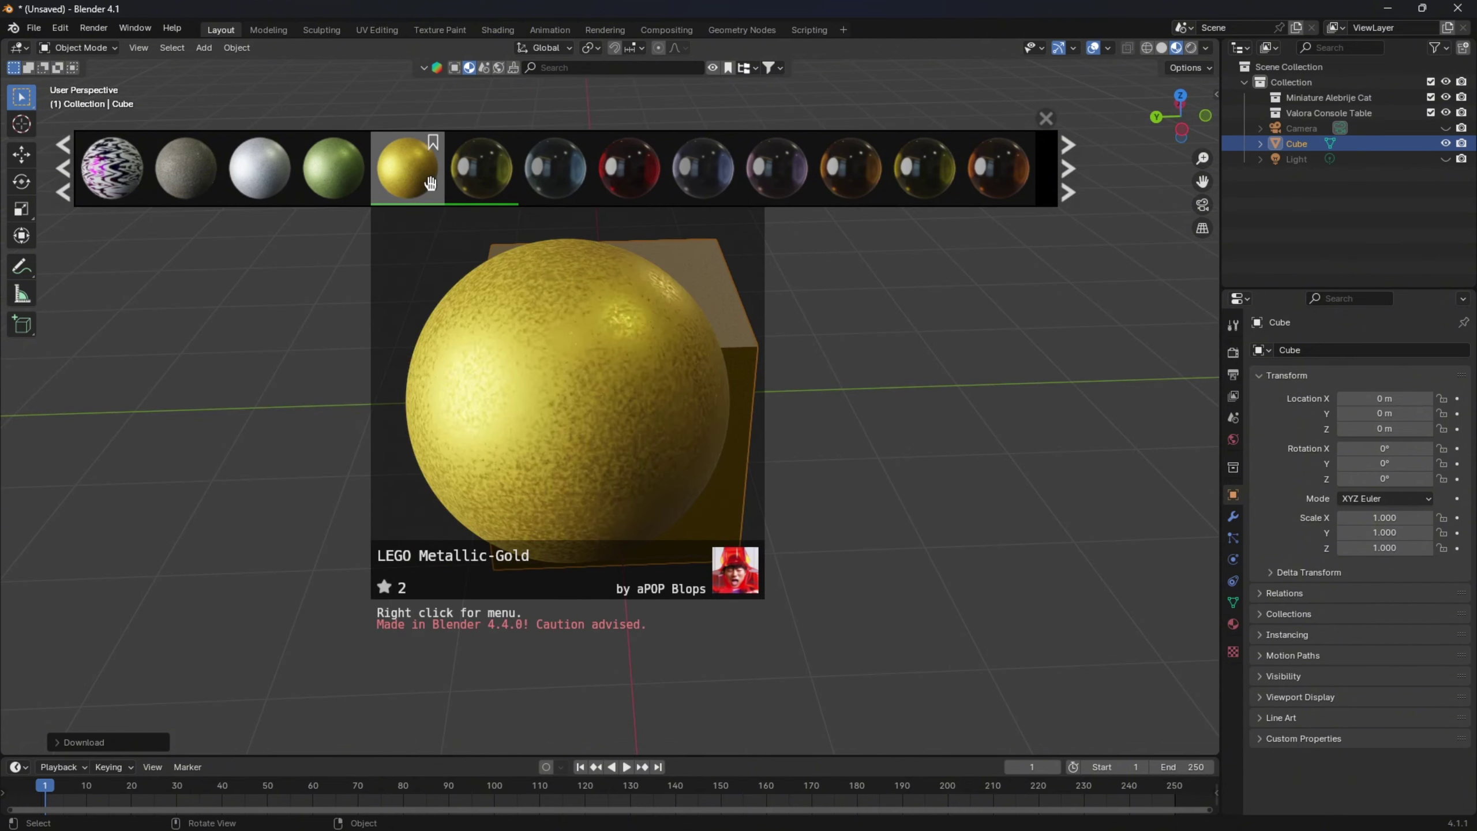
middle_click_drag(724, 226, 645, 195)
mouse_move(919, 169)
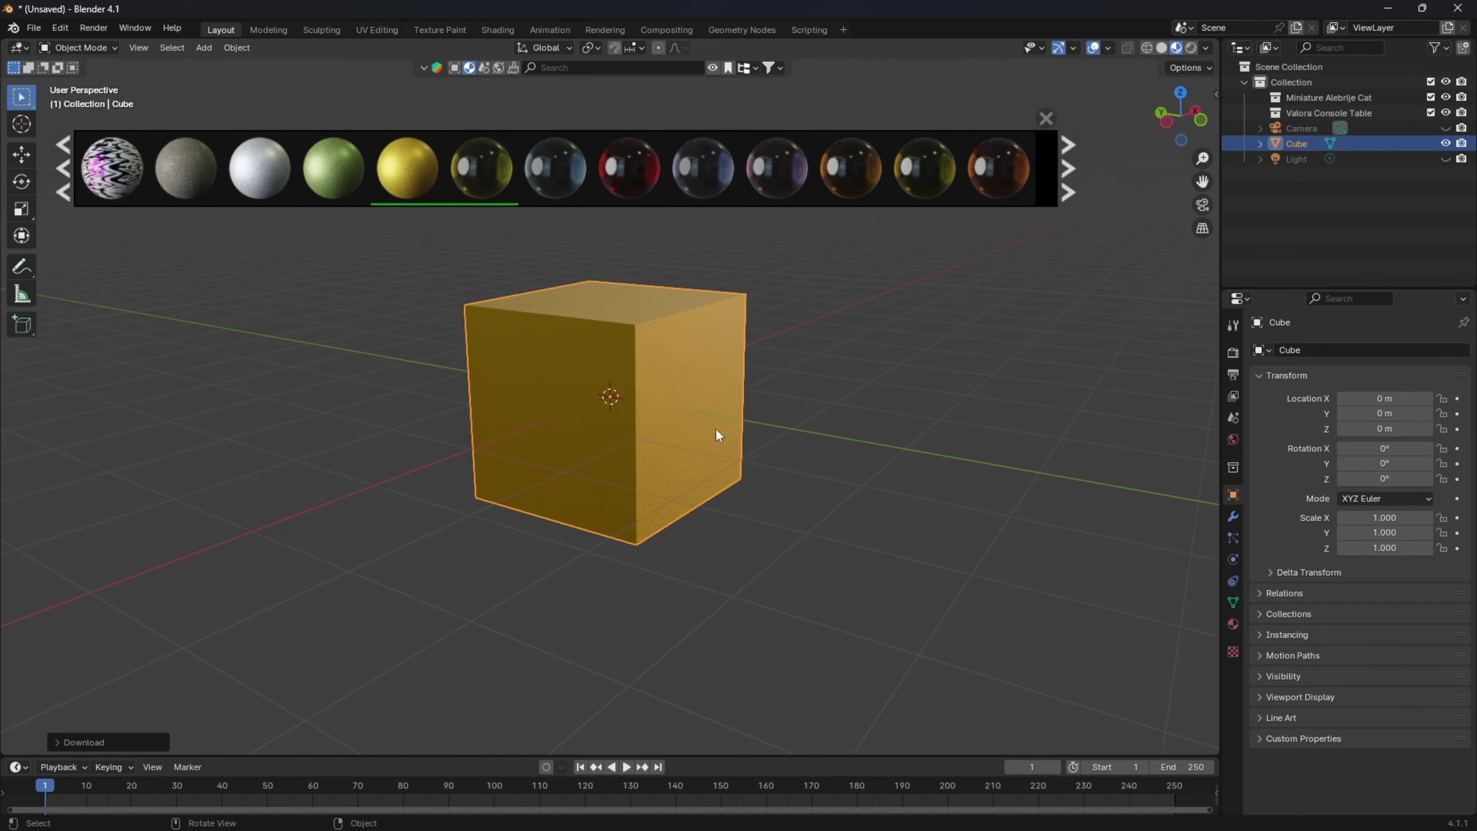
middle_click_drag(671, 337, 470, 86)
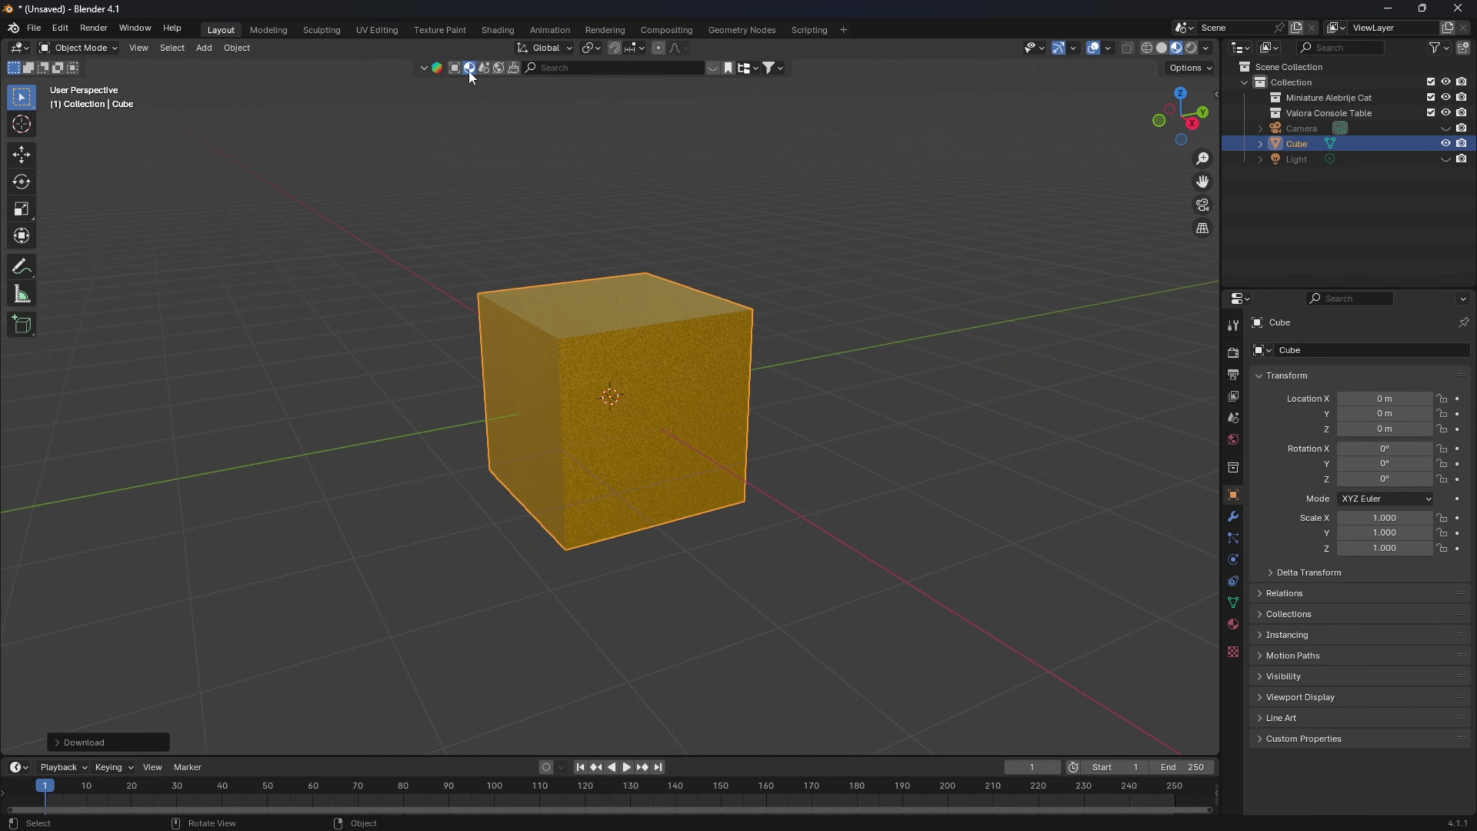
- Show the BlenderKit asset bar again and open the Shading workspace with the cube in close view
left_click(712, 69)
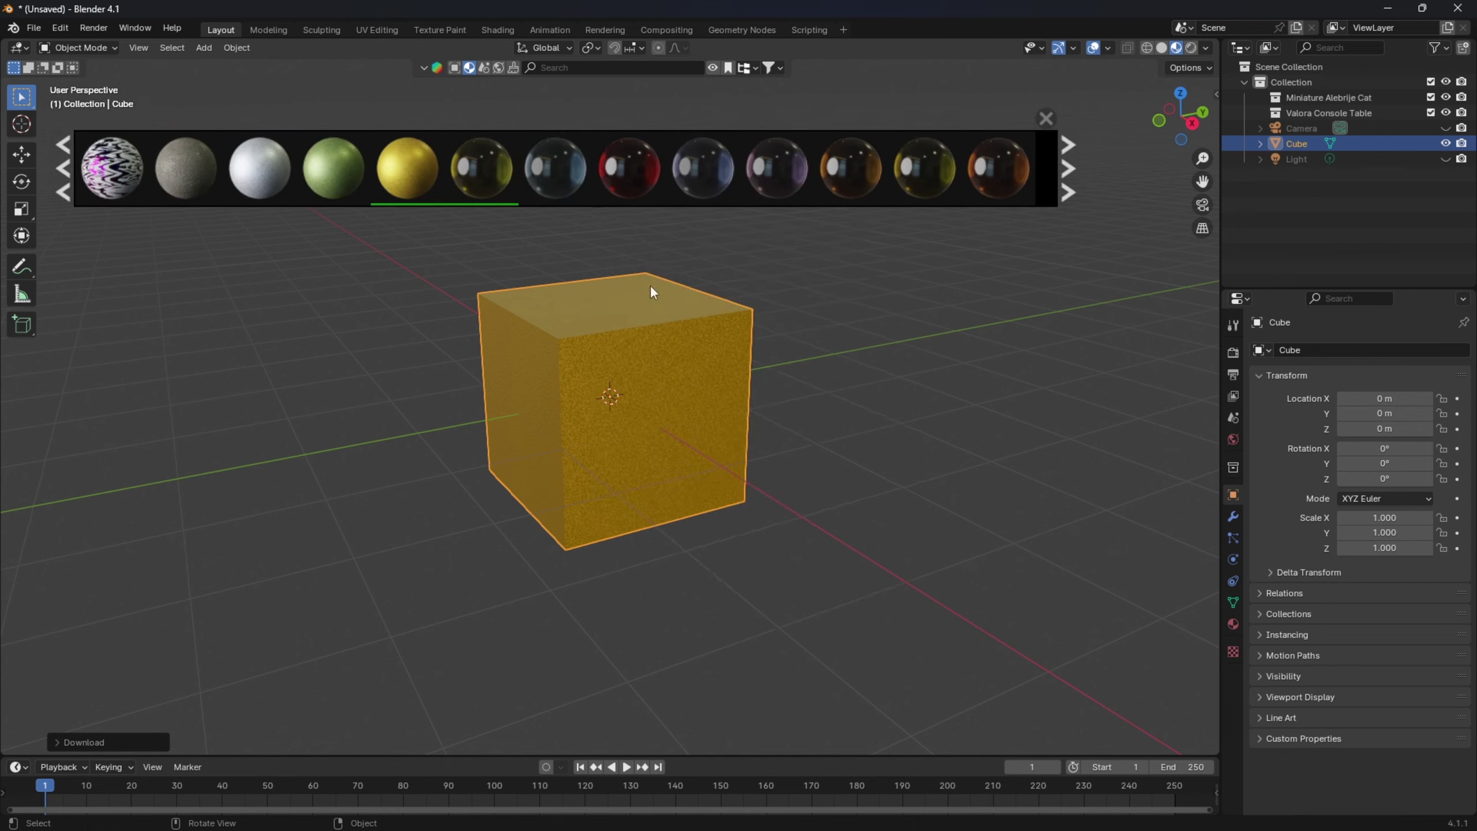
left_click(506, 28)
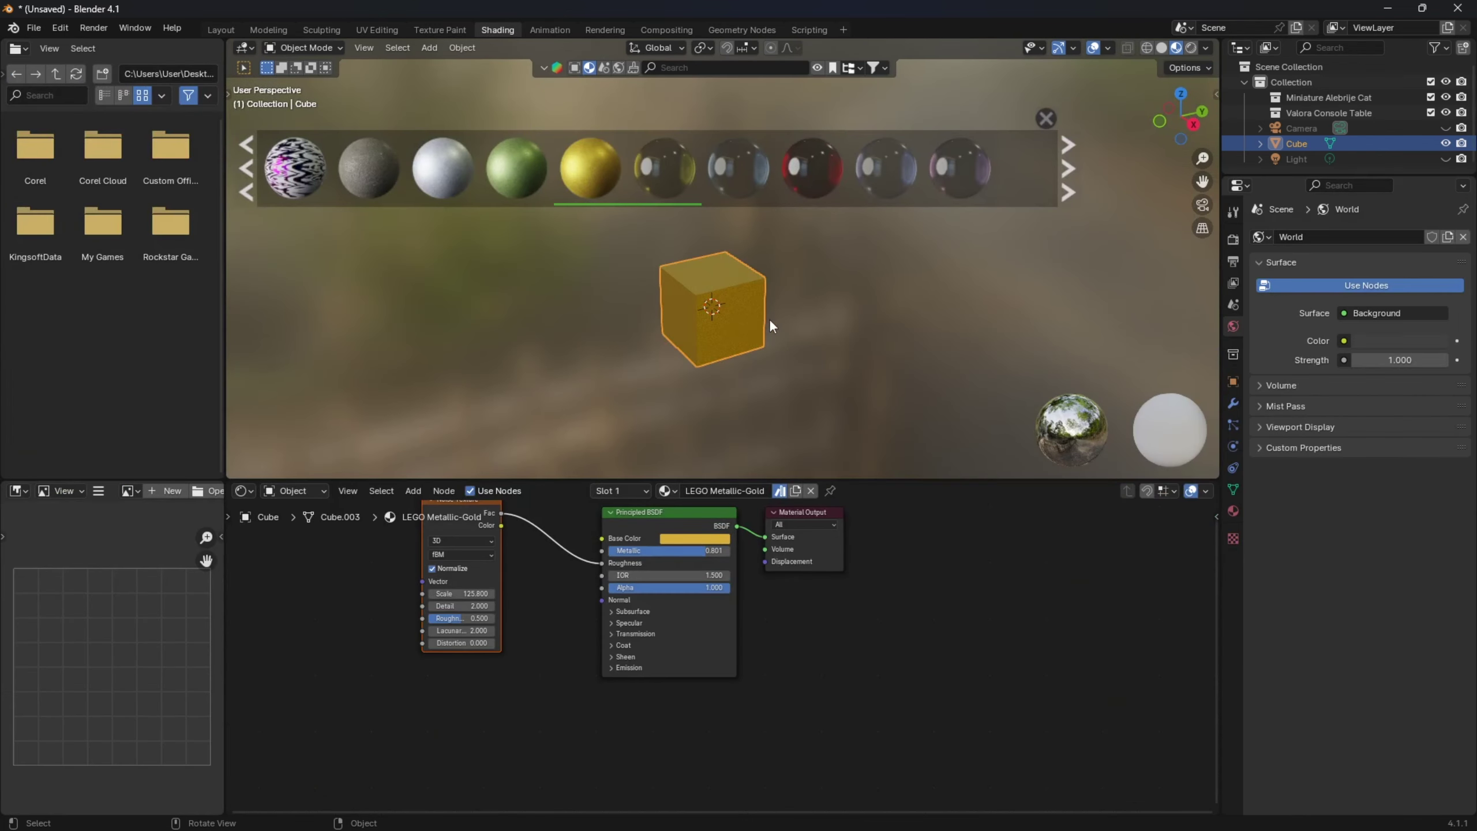
scroll(726, 307, "up", 5)
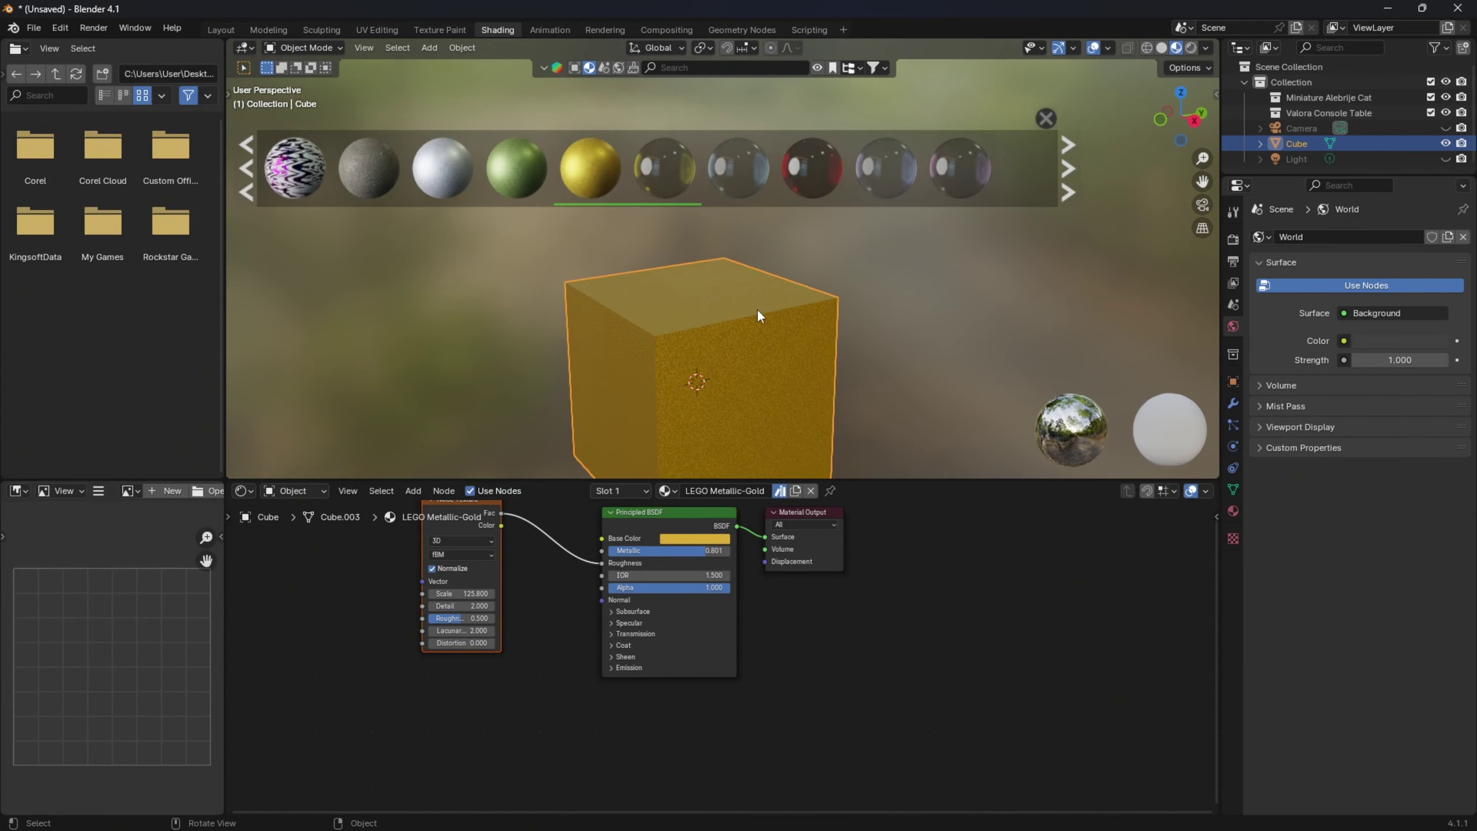
- Enter Edit Mode on the cube and add two evenly spaced vertical loop cuts
key("Tab")
key("ctrl+r")
scroll(745, 328, "up", 1)
left_click(745, 328)
right_click(744, 327)
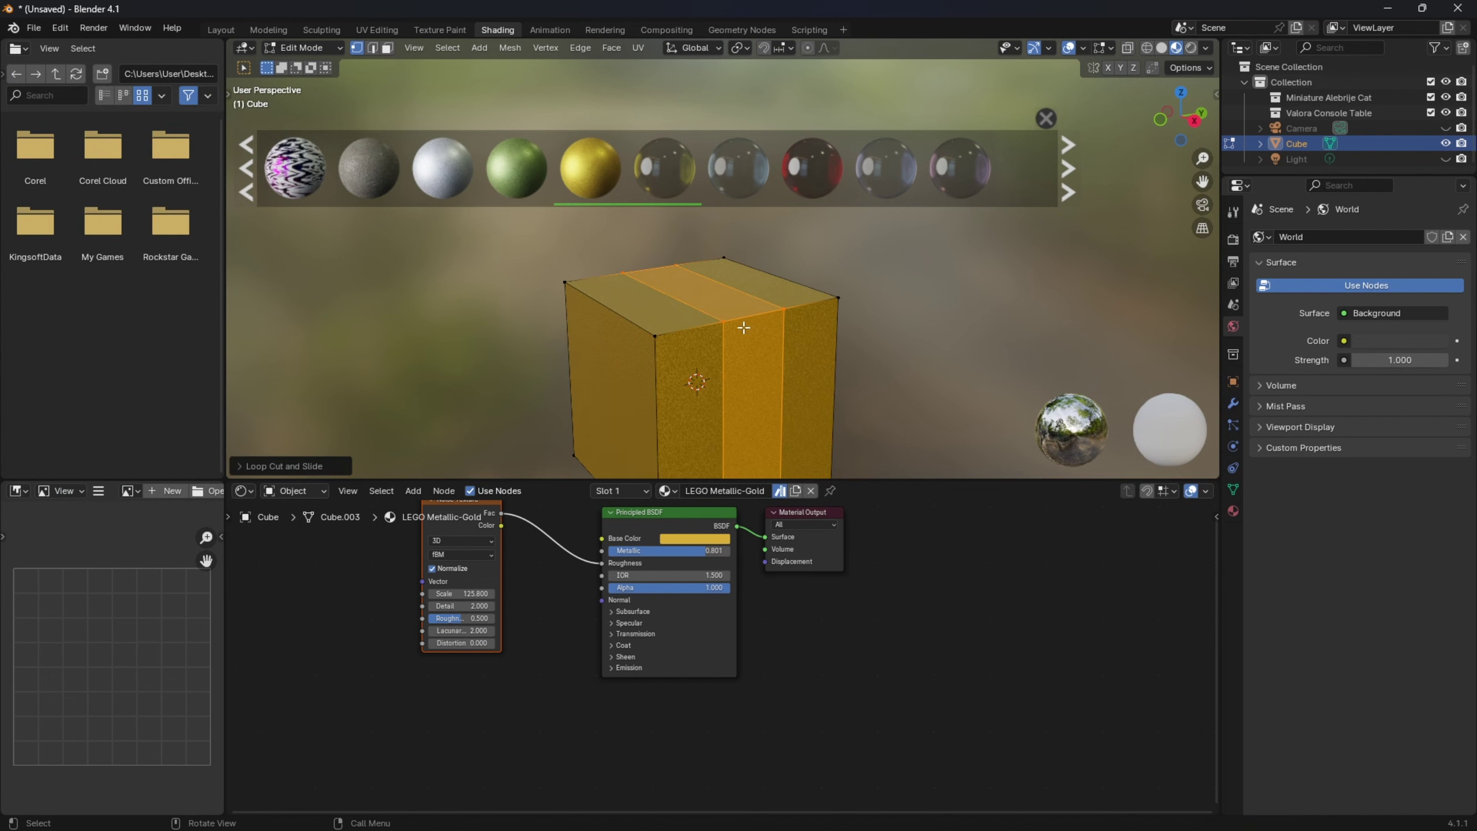
- Add horizontal loop cuts around the middle and upper part of the cube
key("ctrl+r")
left_click(725, 378)
right_click(724, 379)
- Select the horizontal edge loop around the cube's middle and move it down along the Z axis
middle_click_drag(725, 378, 753, 382)
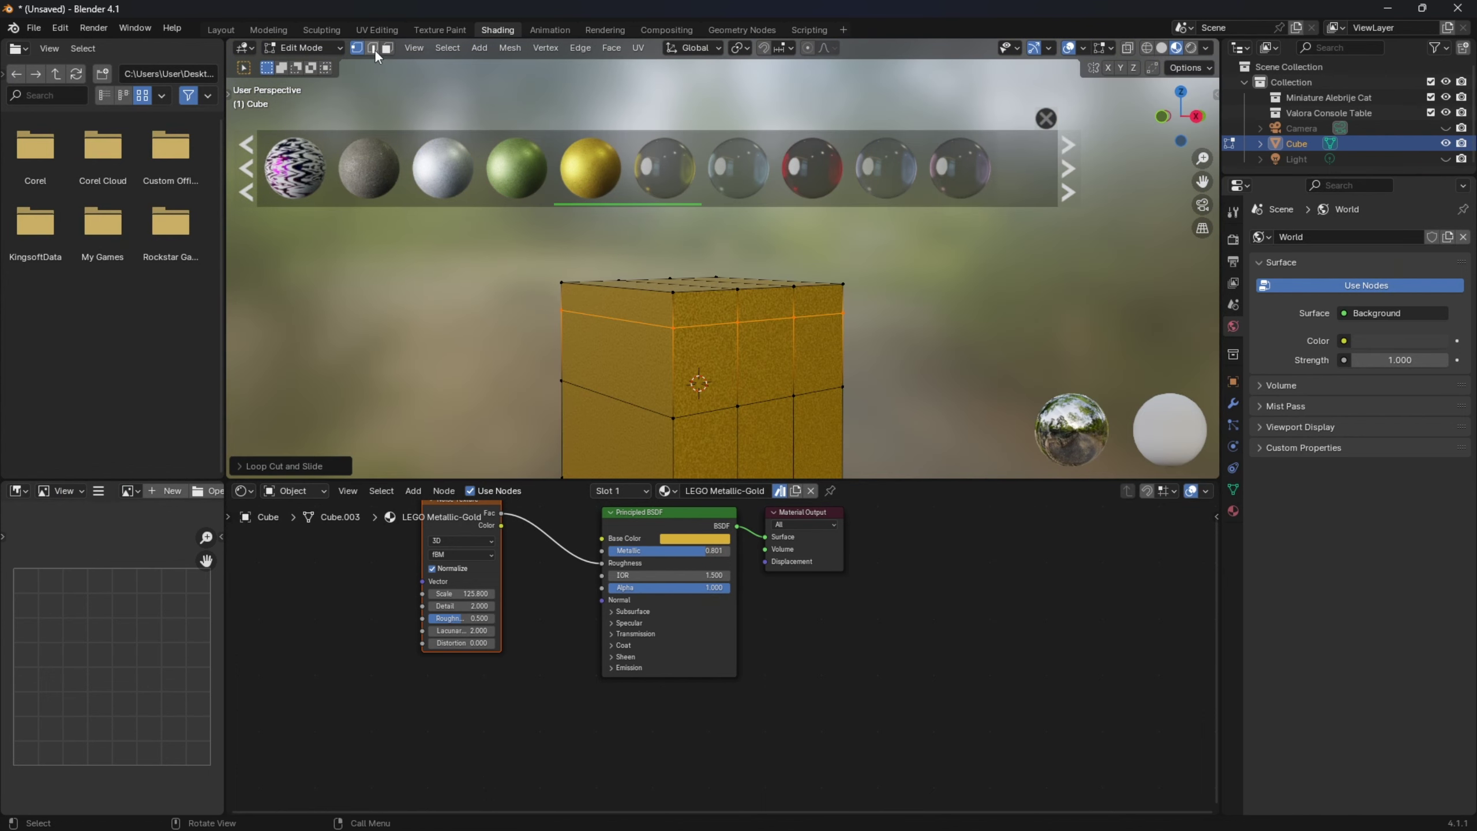
left_click(374, 48)
left_click(473, 357)
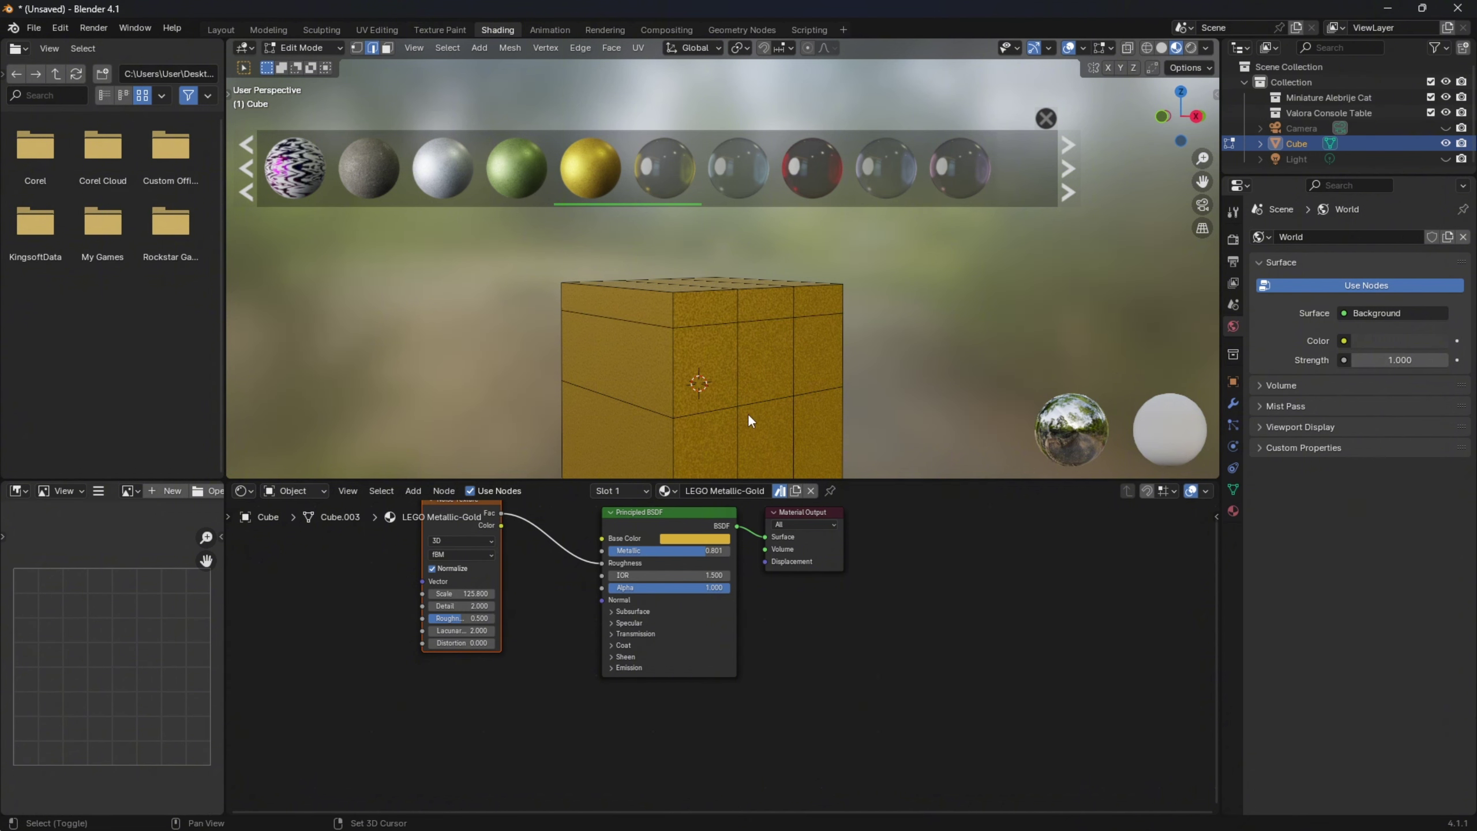
left_click(727, 404, "alt")
scroll(766, 402, "down", 2)
key("g")
key("z")
left_click(713, 258)
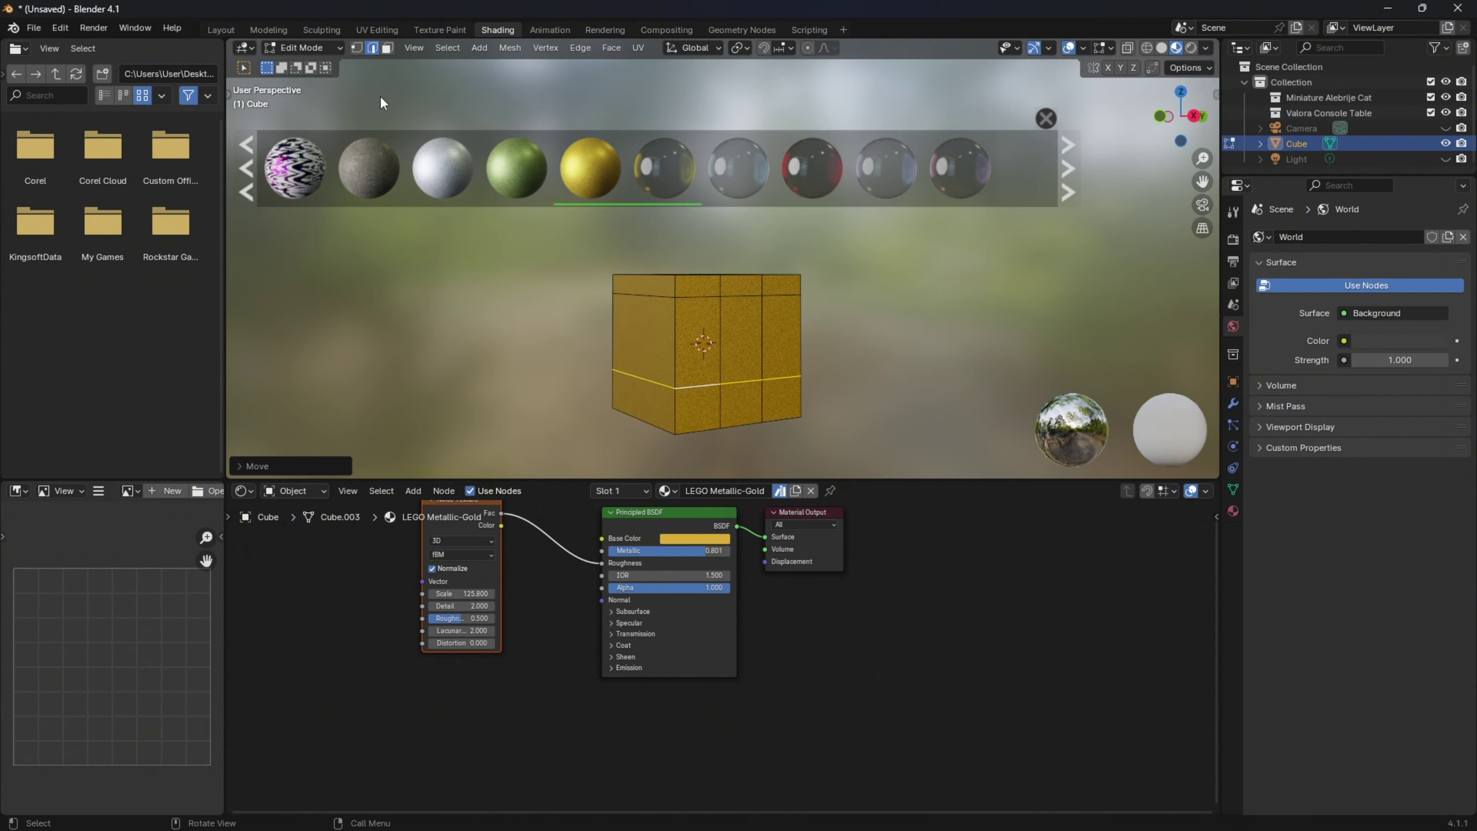
- Select the central face on the side with vertical cuts, widen it along the Y axis and extrude it
left_click(387, 49)
left_click(750, 313)
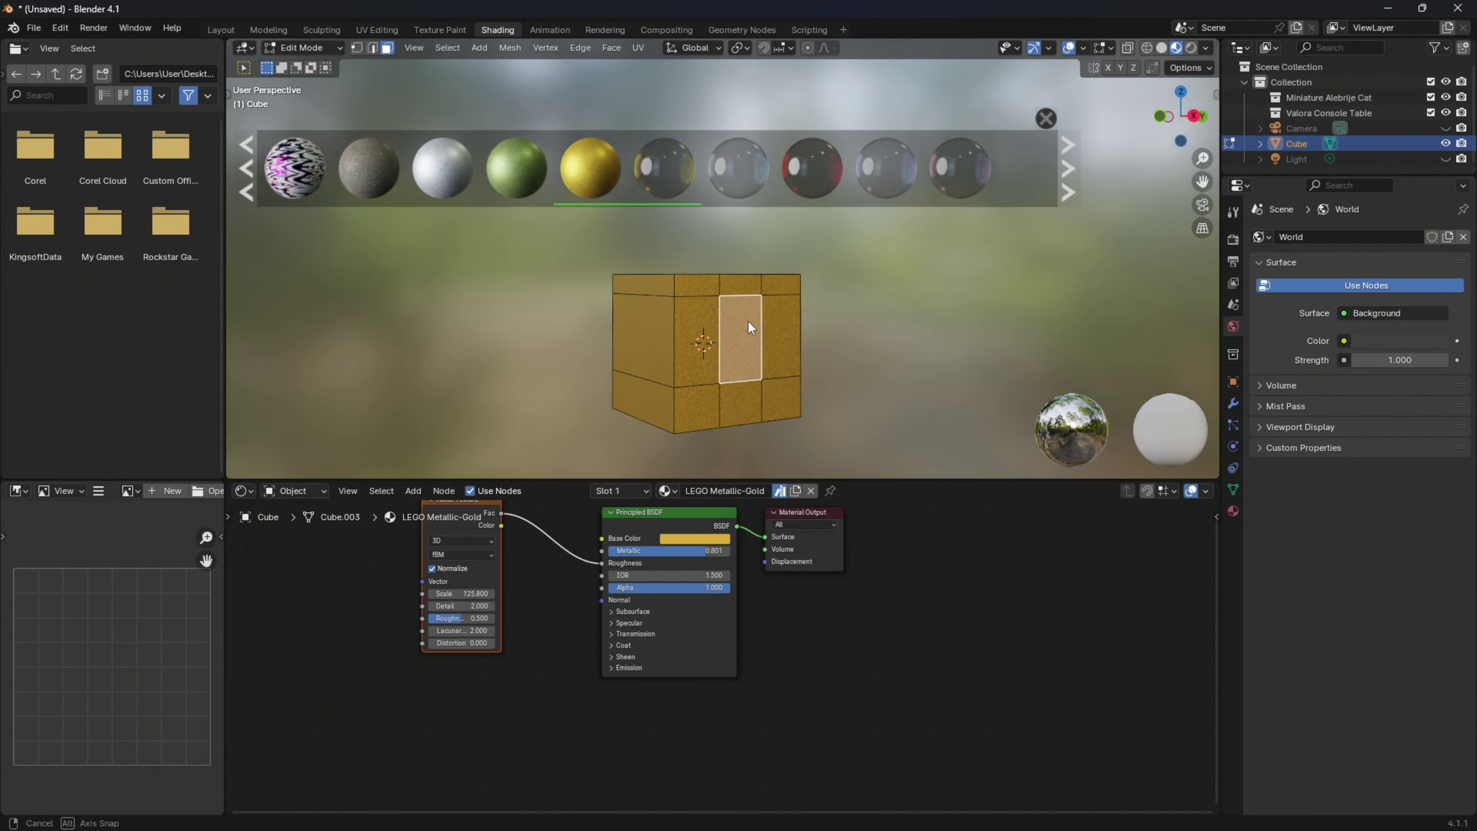
middle_click_drag(748, 320, 748, 361)
scroll(722, 322, "up", 1)
key("s")
key("x")
key("y")
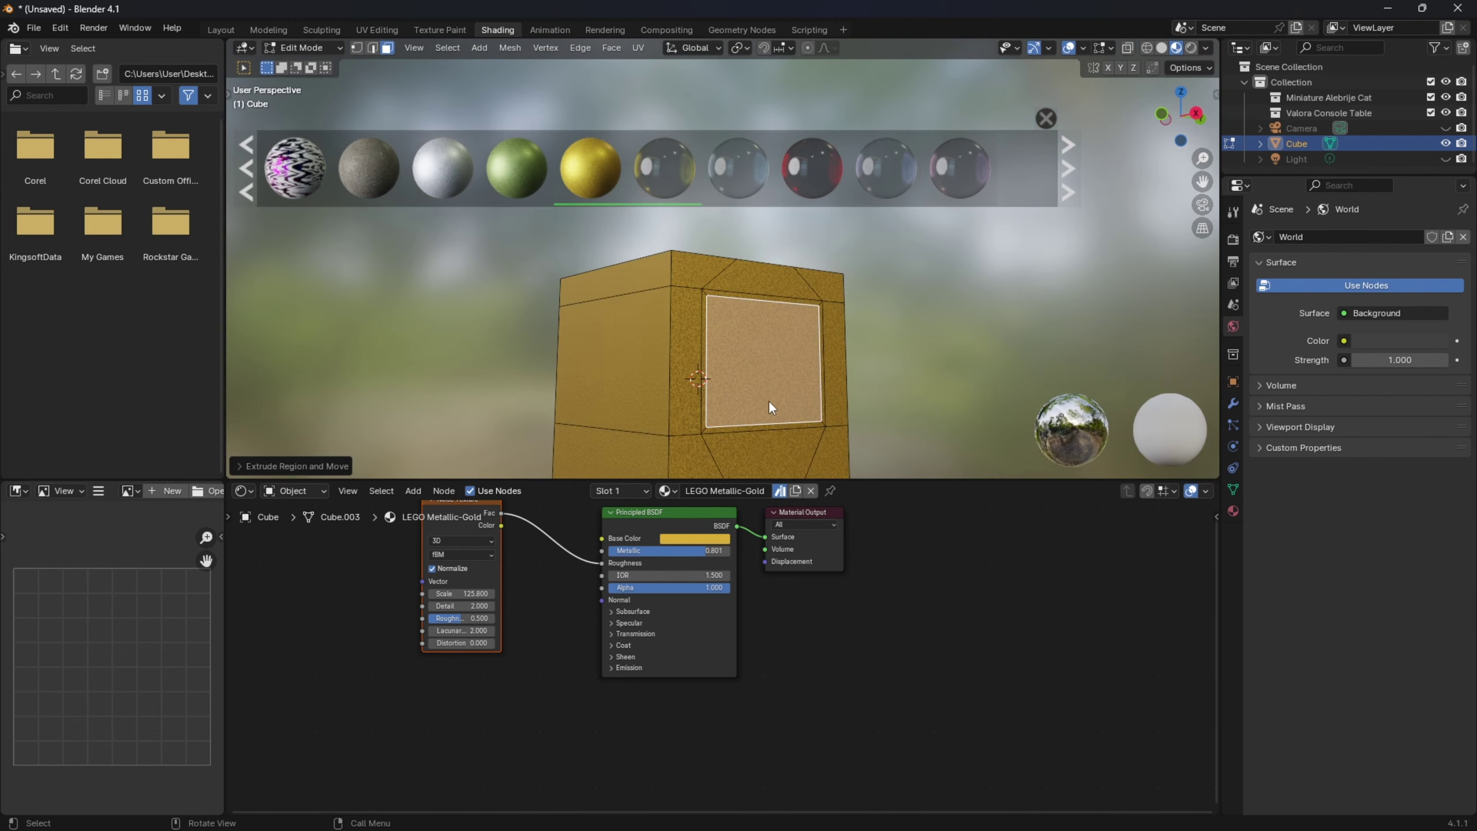
- Push the extruded central face into the cube along the X axis
key("g")
key("x")
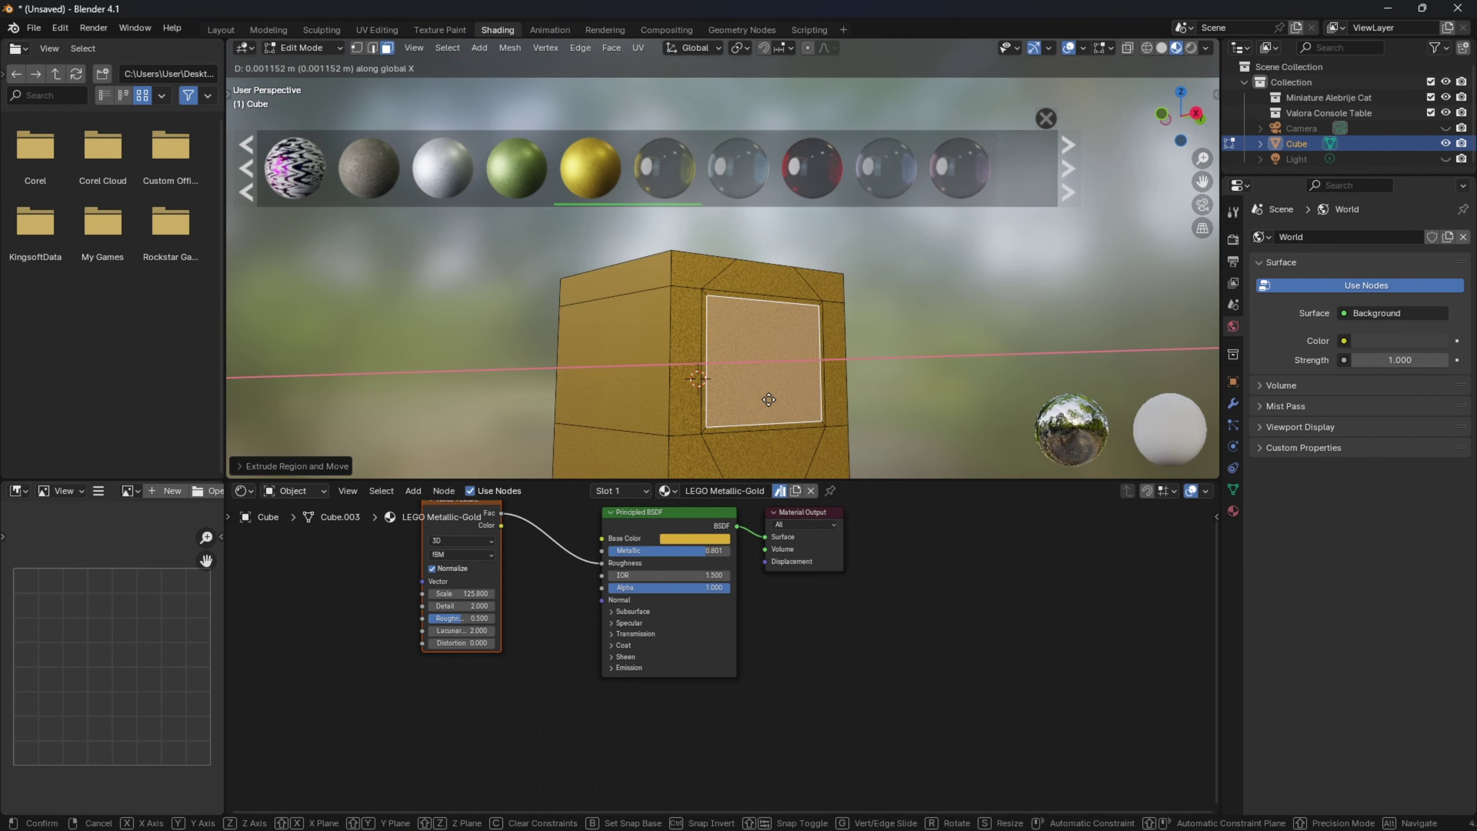
left_click(765, 400)
middle_click_drag(781, 319, 790, 312)
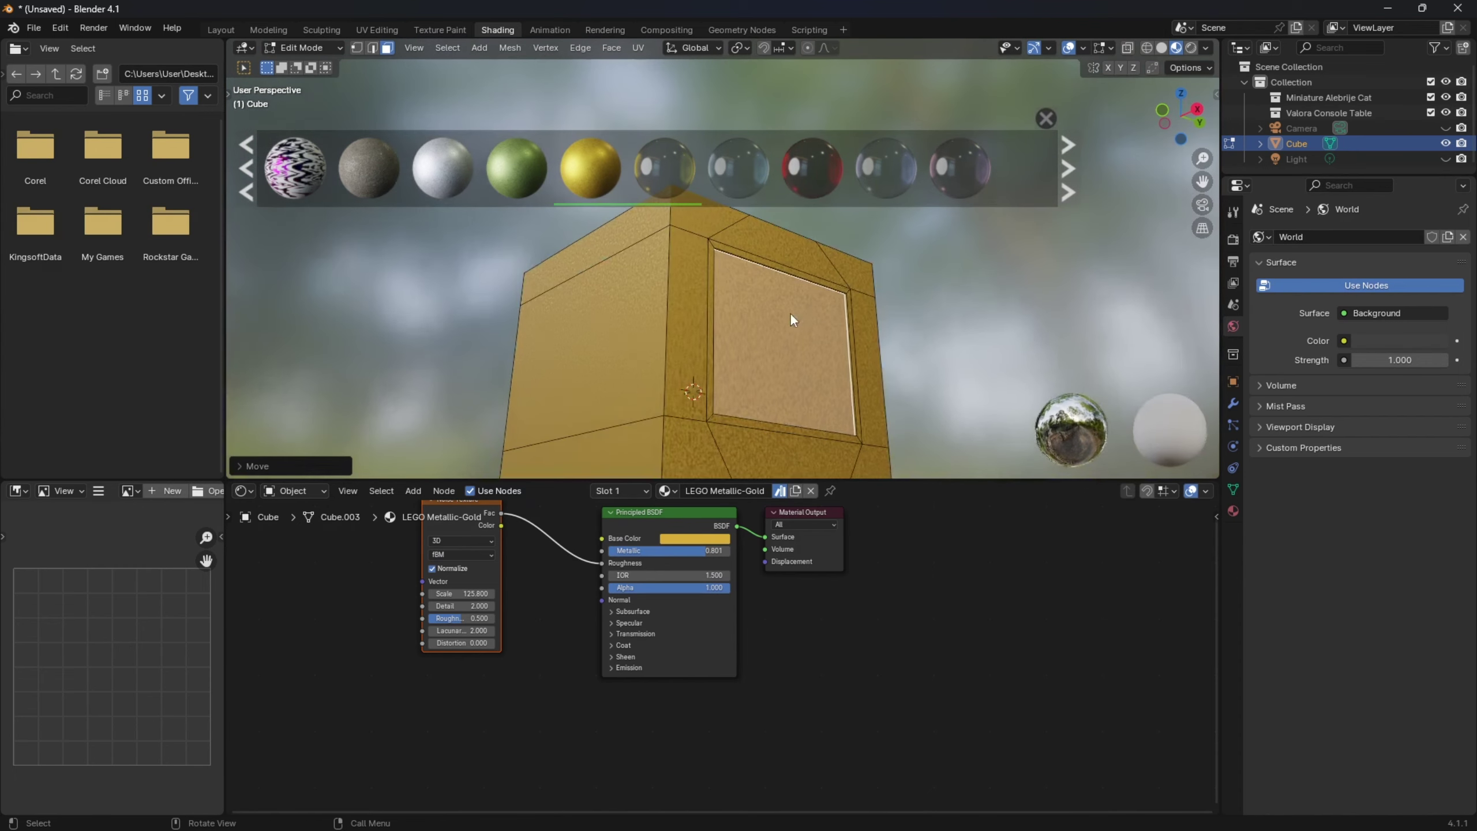
- Subdivide the recessed face into four panes and inset them individually to form window bars
right_click(846, 285)
key("i")
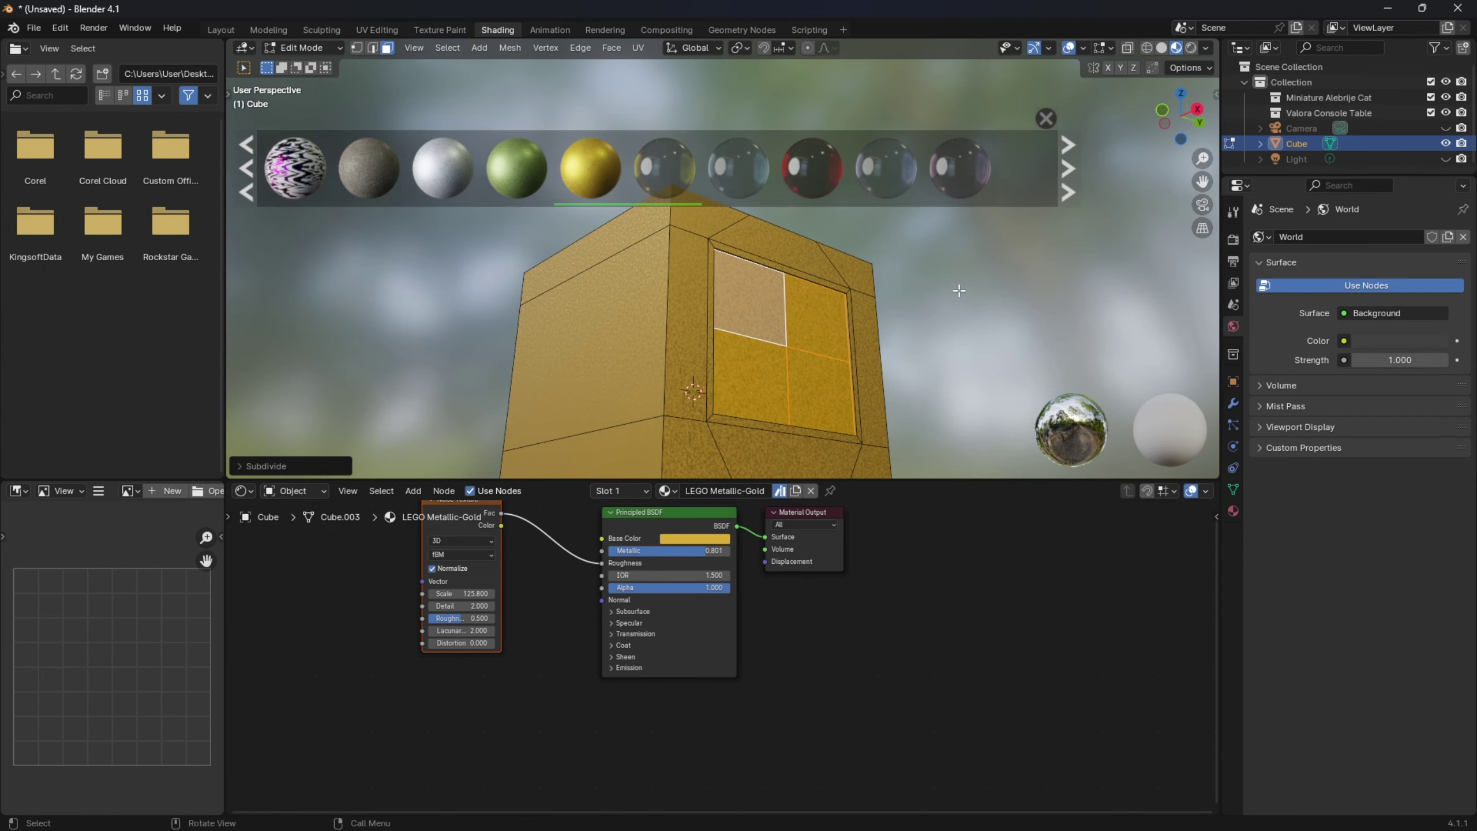
key("i")
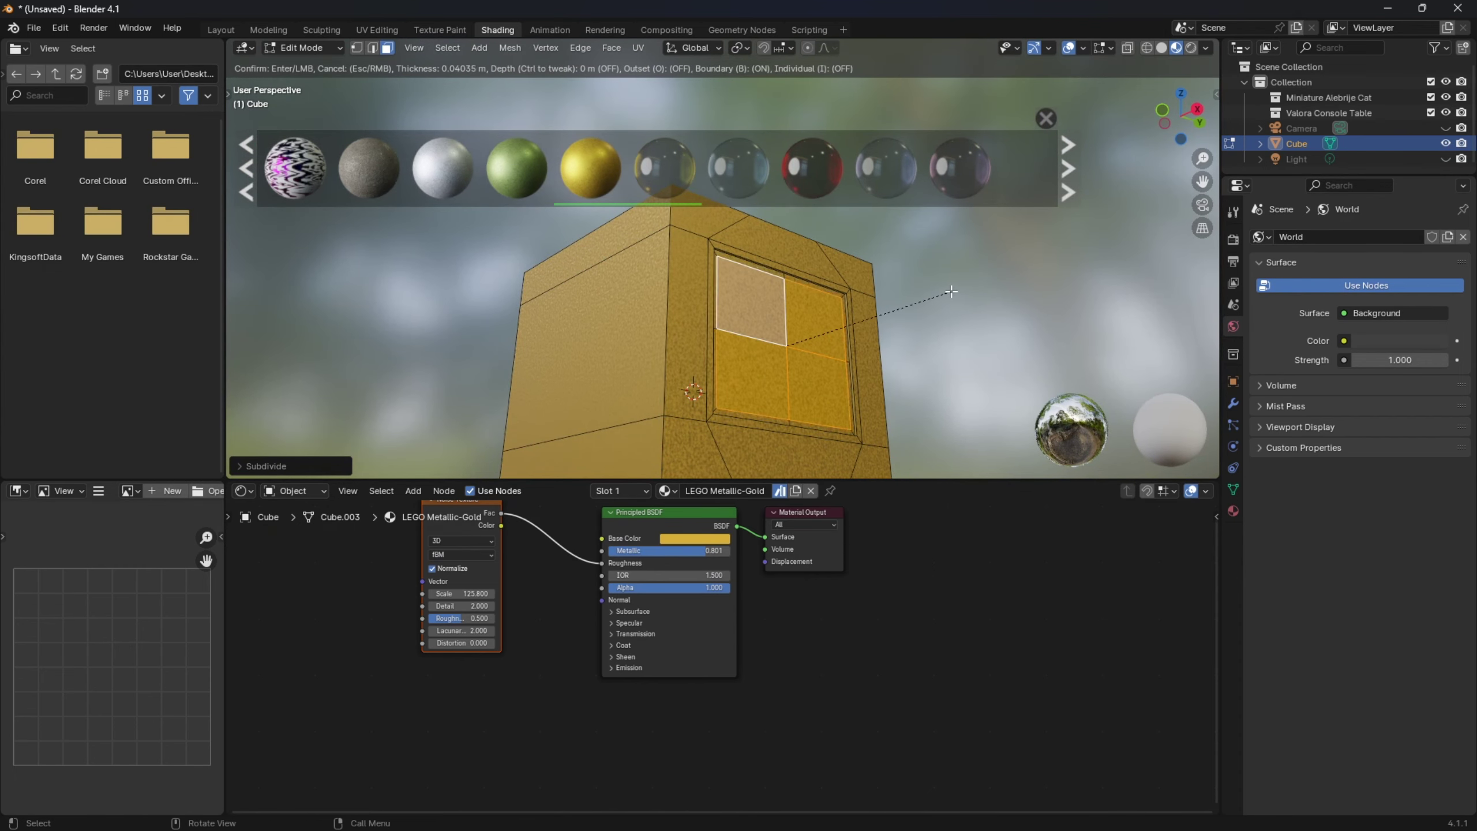
right_click(950, 290)
key("i")
left_click(947, 292)
- Extrude the four window panes, push them inwards along the X axis and clear the selection
mouse_move(752, 344)
middle_mouse_down()
mouse_move(766, 350)
mouse_move(747, 351)
middle_mouse_up()
key("e")
right_click(765, 350)
key("g")
key("x")
left_click(762, 352)
left_click(887, 313)
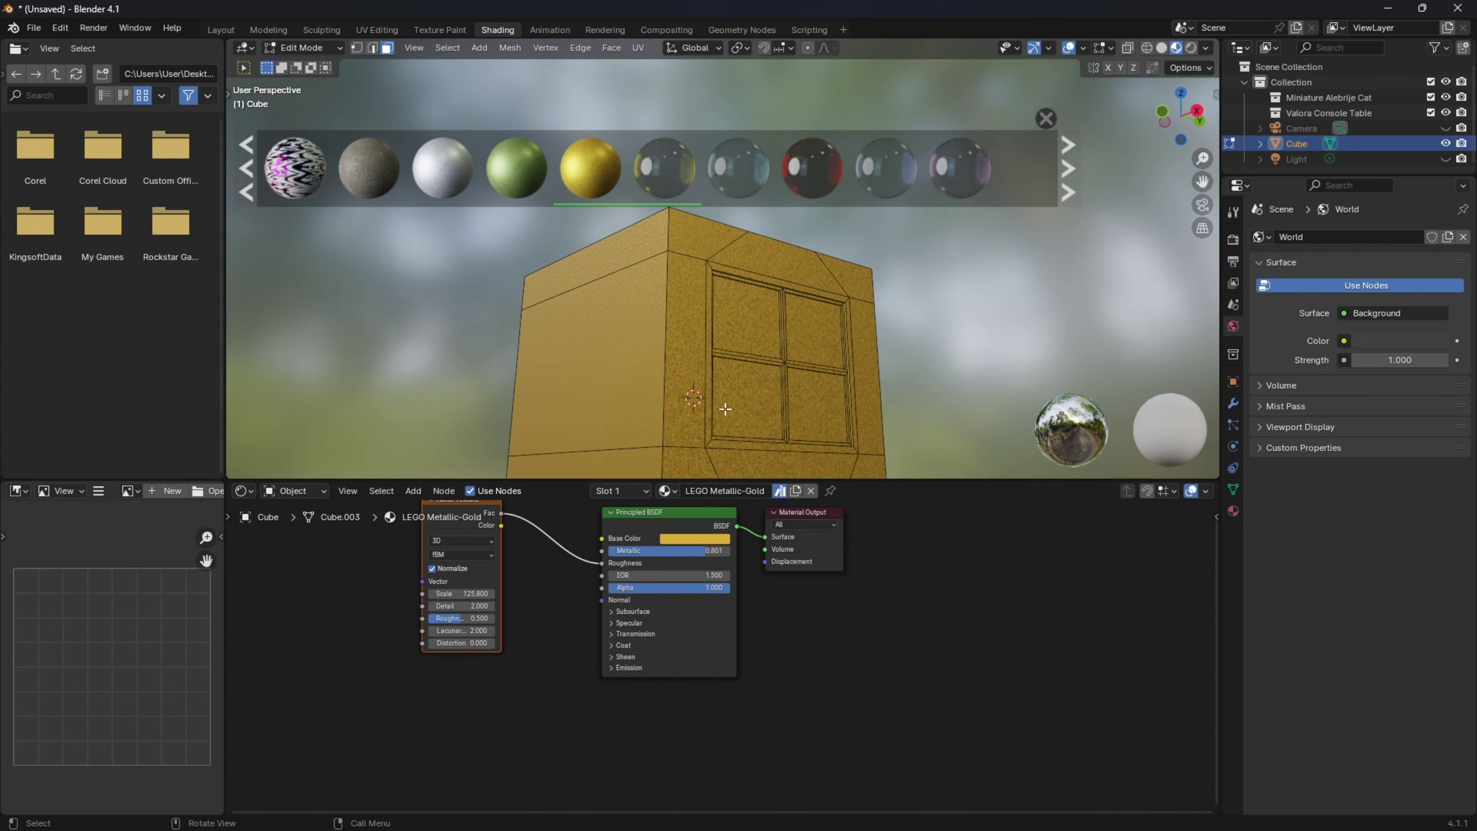
- Leave Edit Mode and inspect the recessed window on the cube from several sides
key("Tab")
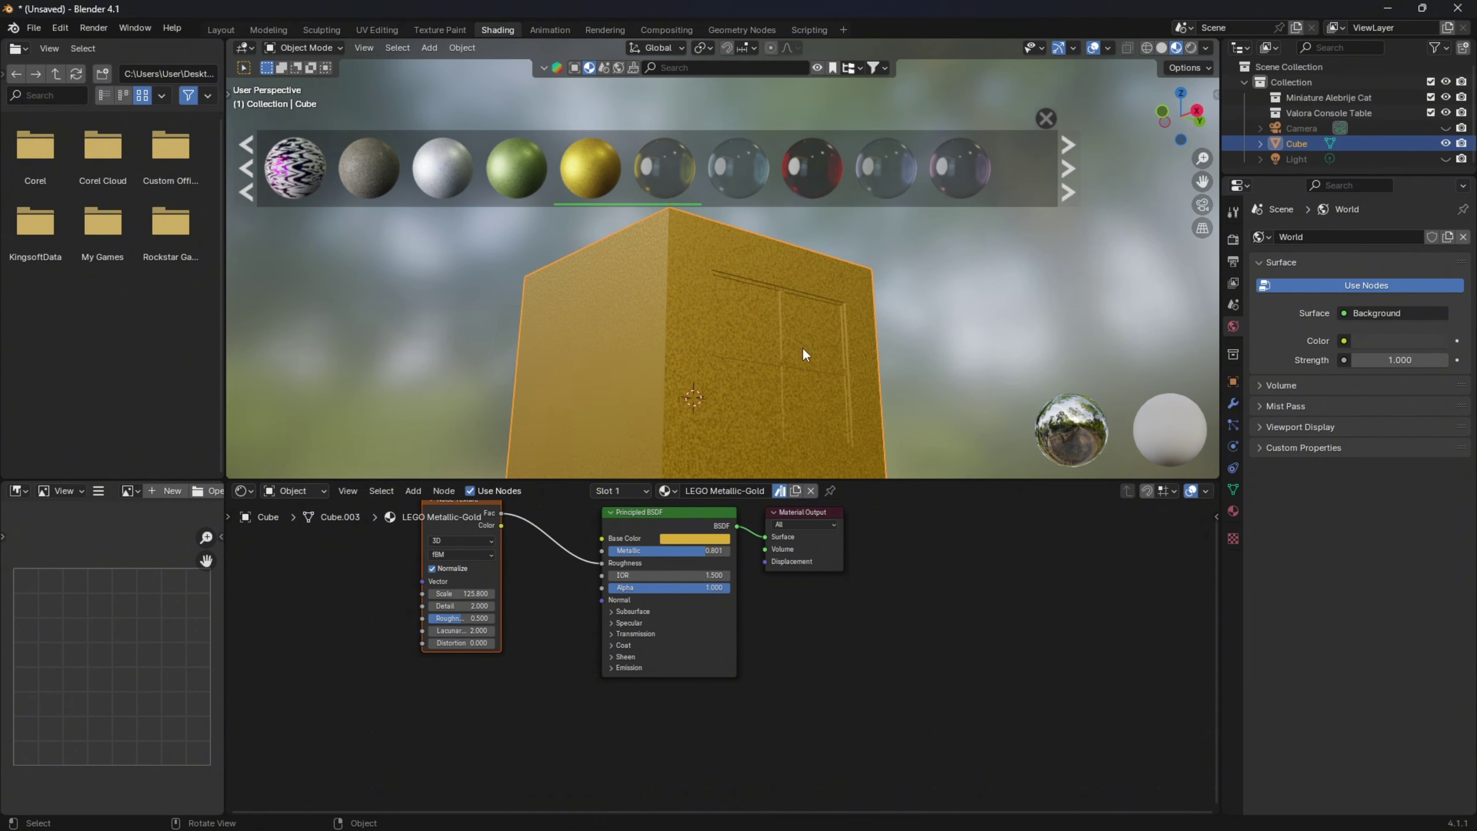
middle_click_drag(800, 340, 586, 259)
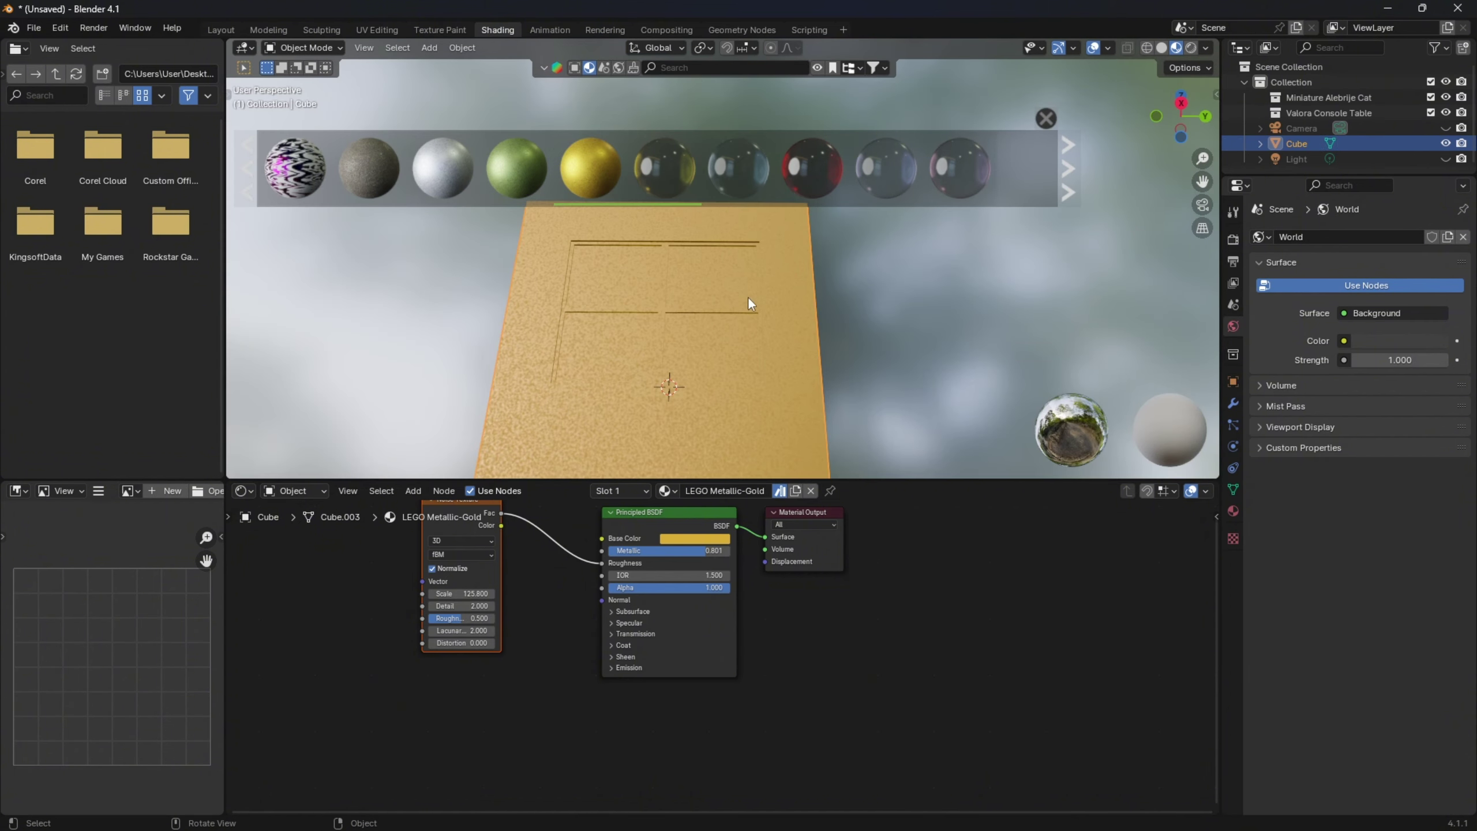
middle_click_drag(654, 352, 534, 254)
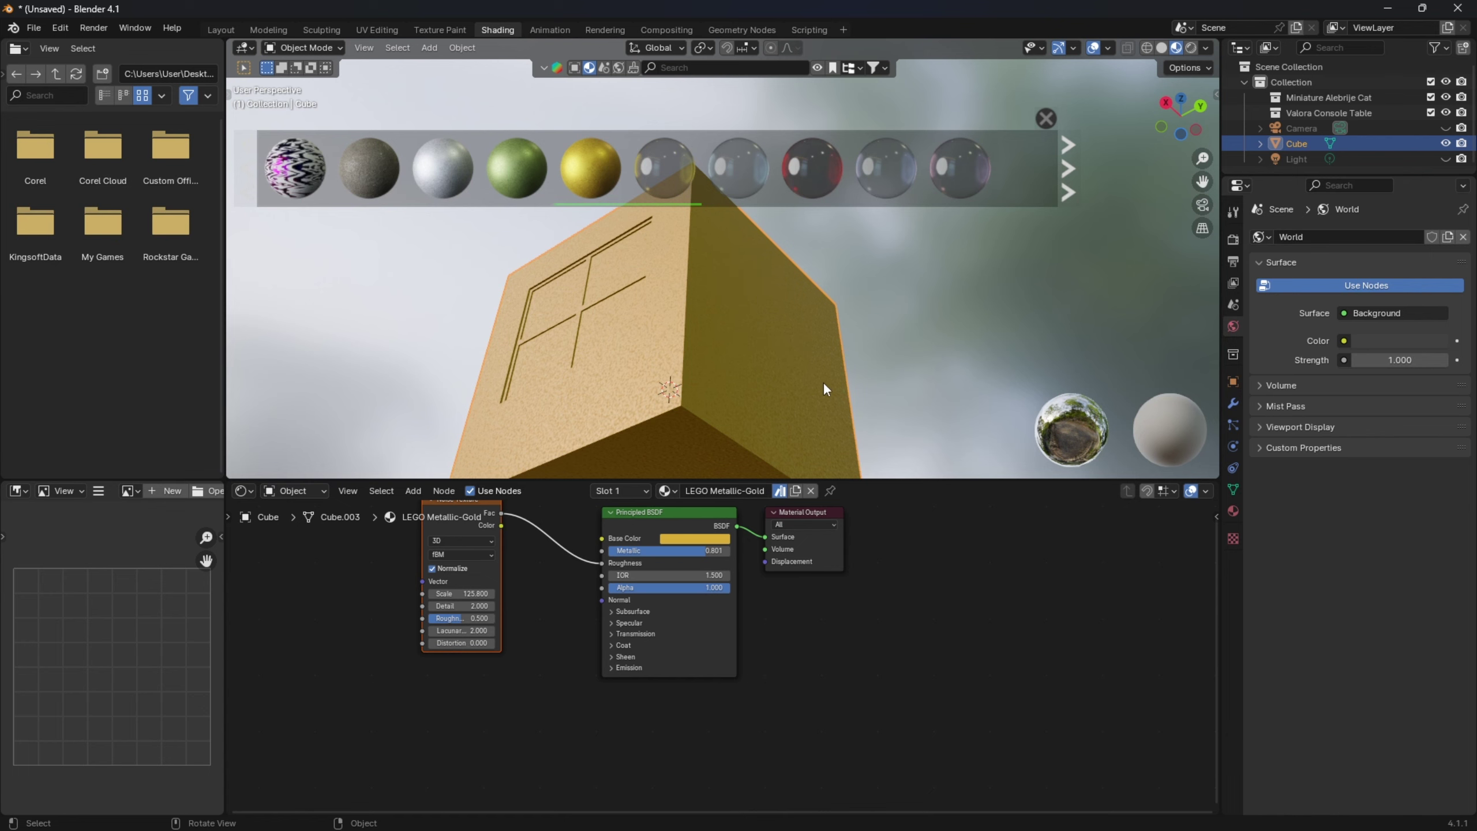
middle_click_drag(637, 303, 758, 314)
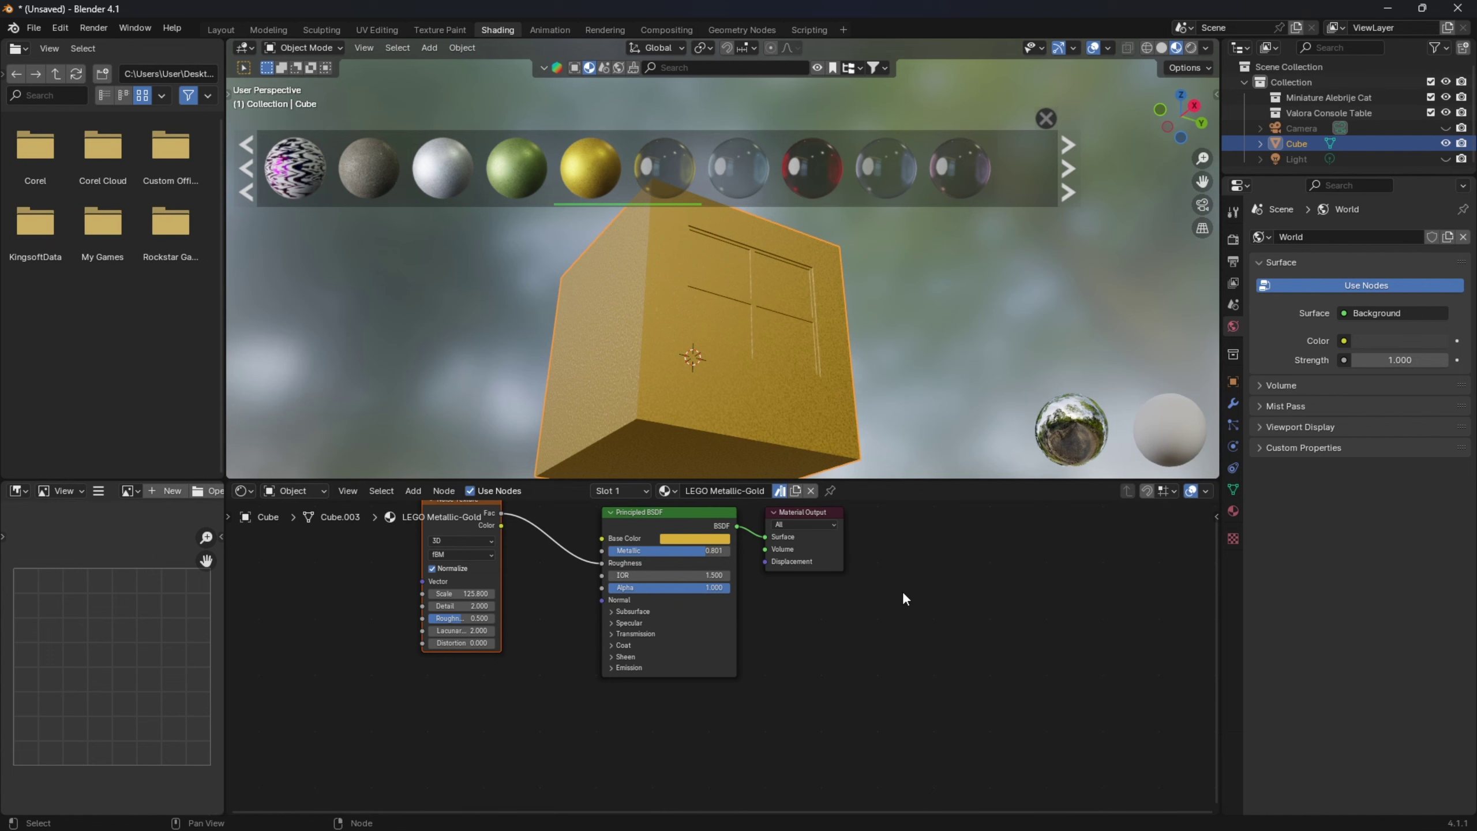
middle_click_drag(902, 596, 904, 621)
middle_click_drag(729, 282, 686, 320)
middle_click_drag(802, 298, 561, 316)
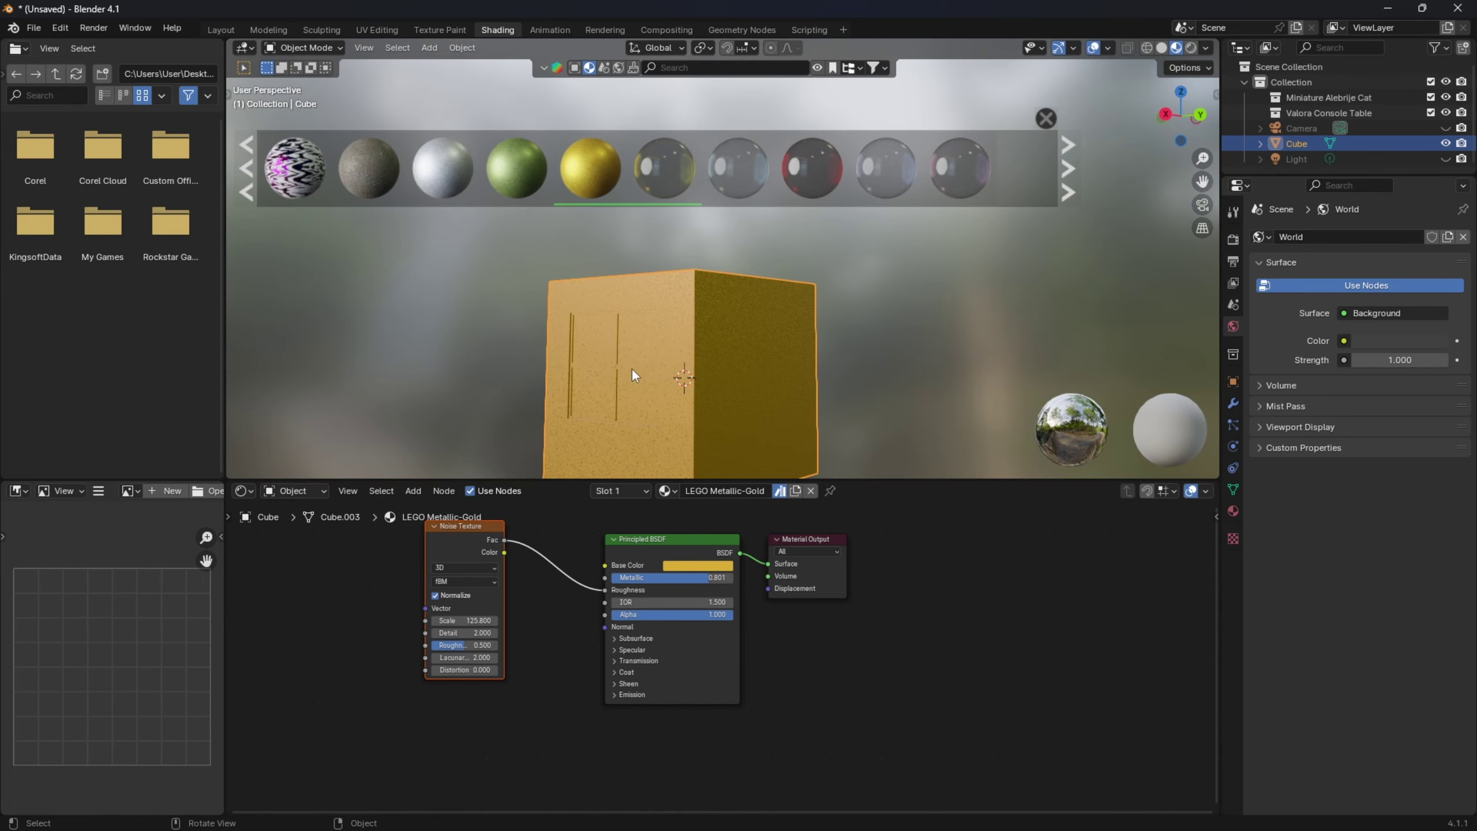
scroll(703, 354, "down", 2)
- Return to Edit Mode and select face loops covering the window's frame and crossbars
key("Tab")
scroll(704, 355, "up", 2)
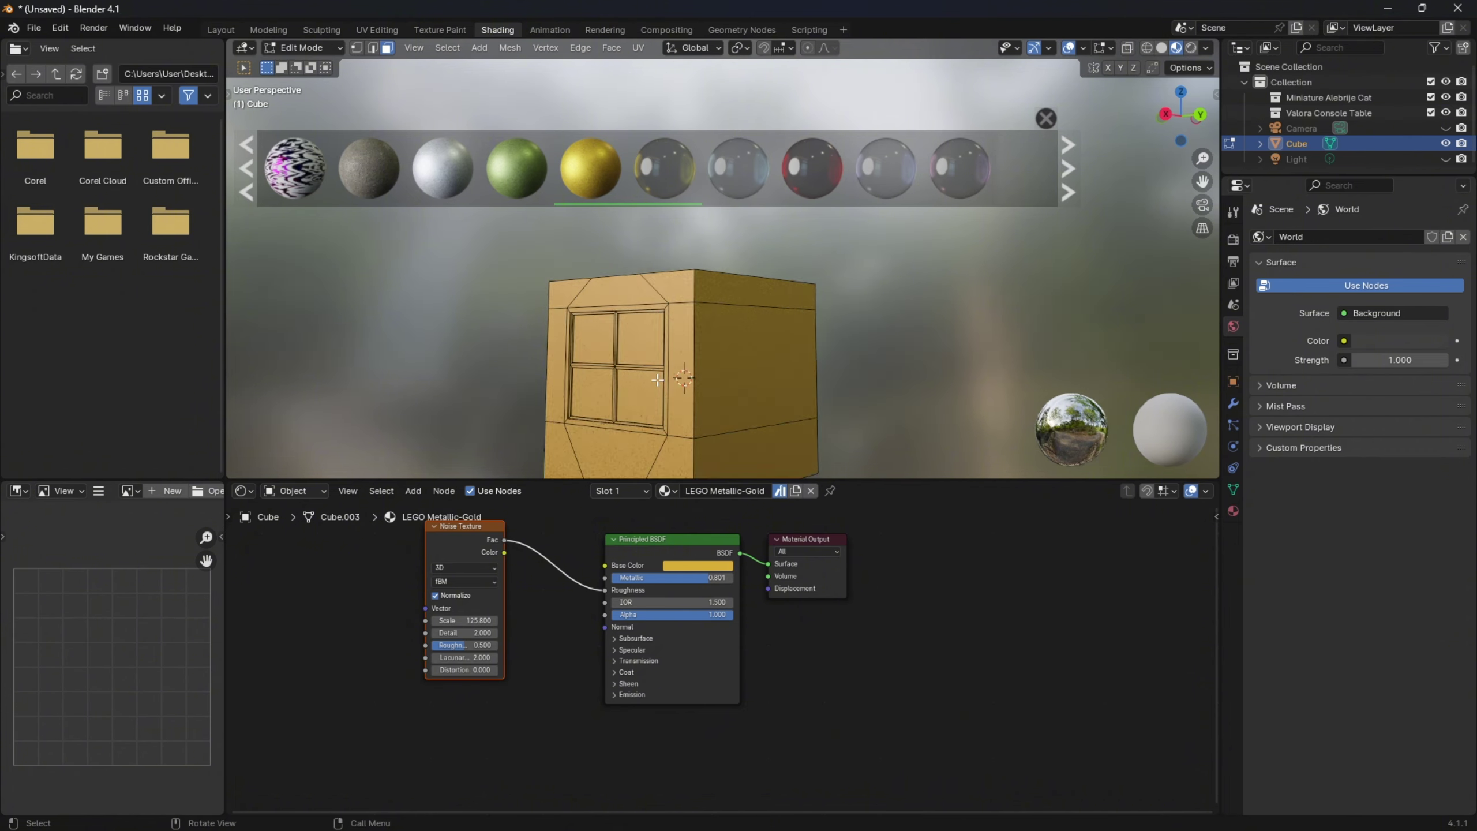
middle_click_drag(704, 355, 882, 304)
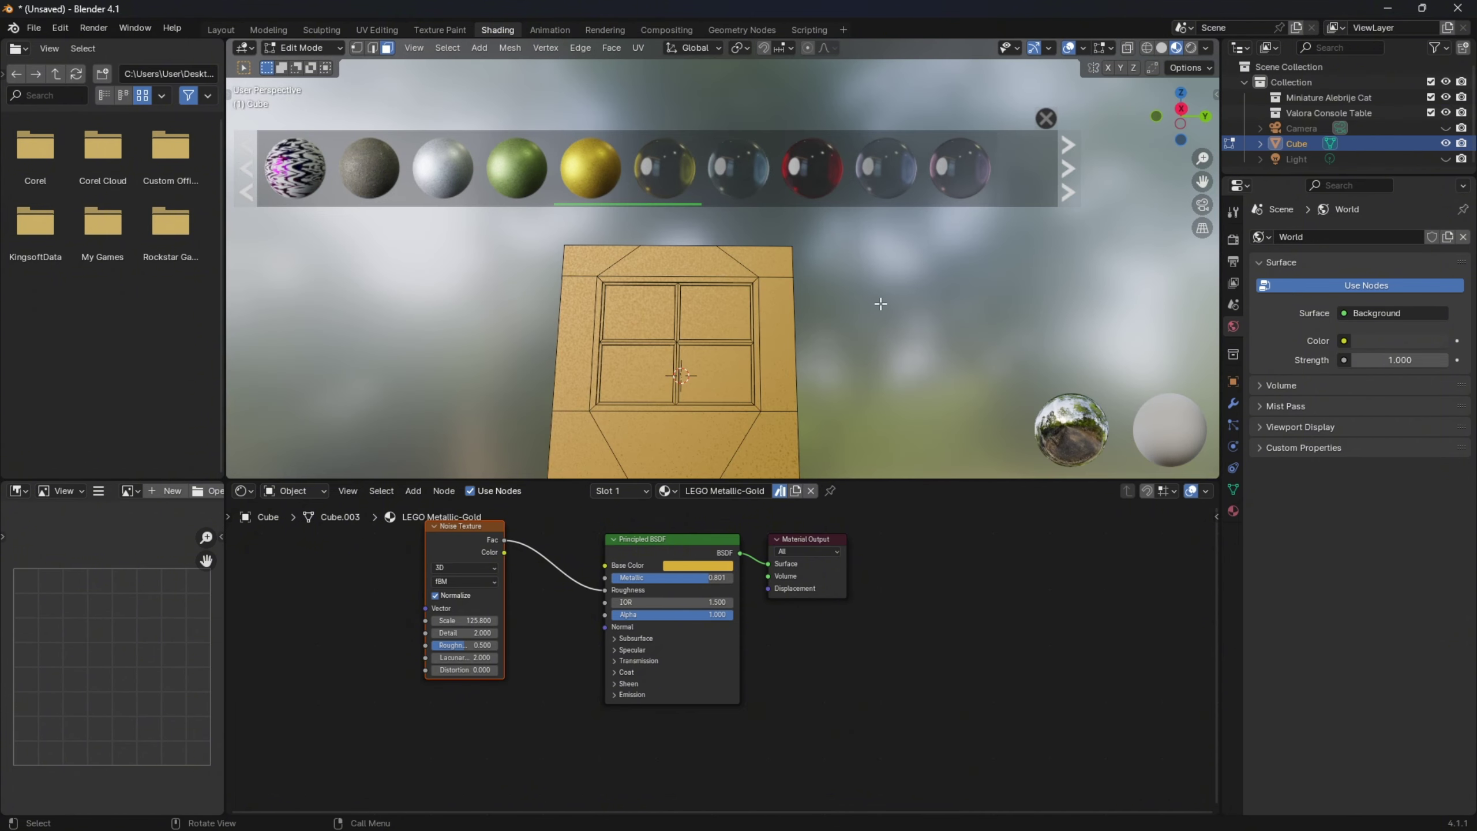
left_click(1127, 49)
middle_click_drag(900, 266, 658, 307)
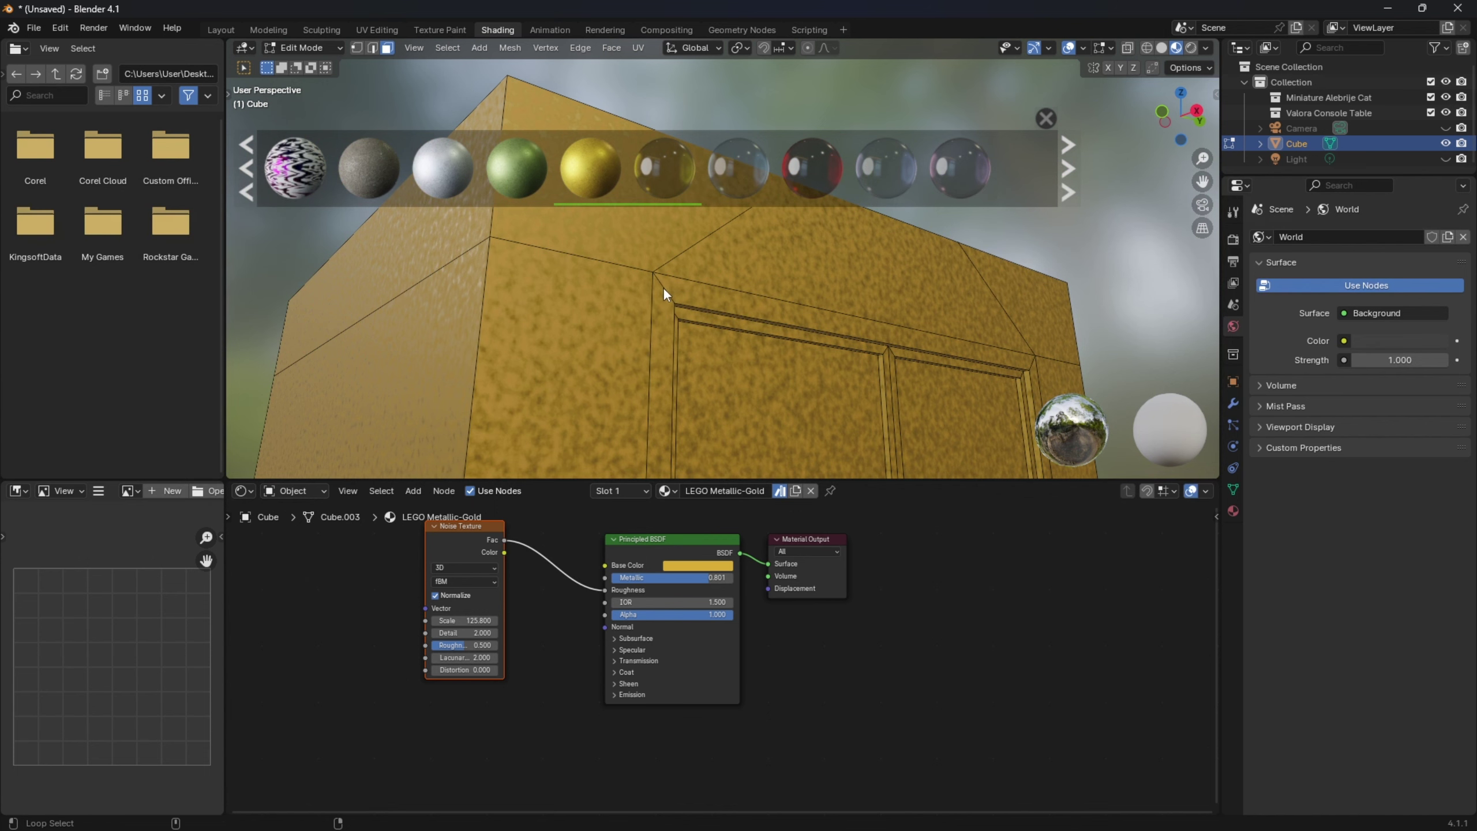
left_click(670, 304, "alt")
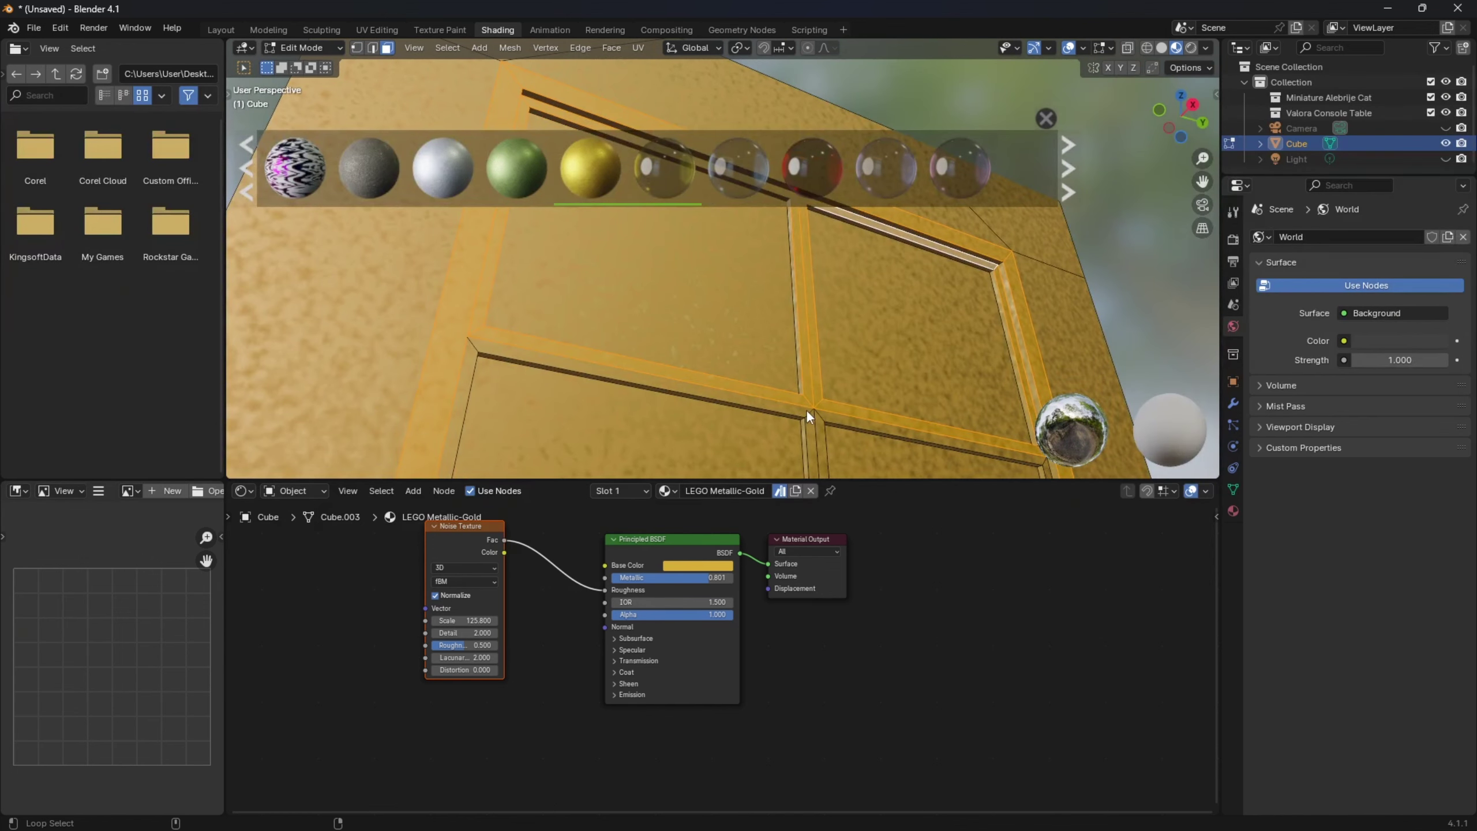
left_click(806, 409, "alt+shift")
left_click(817, 411, "alt+shift")
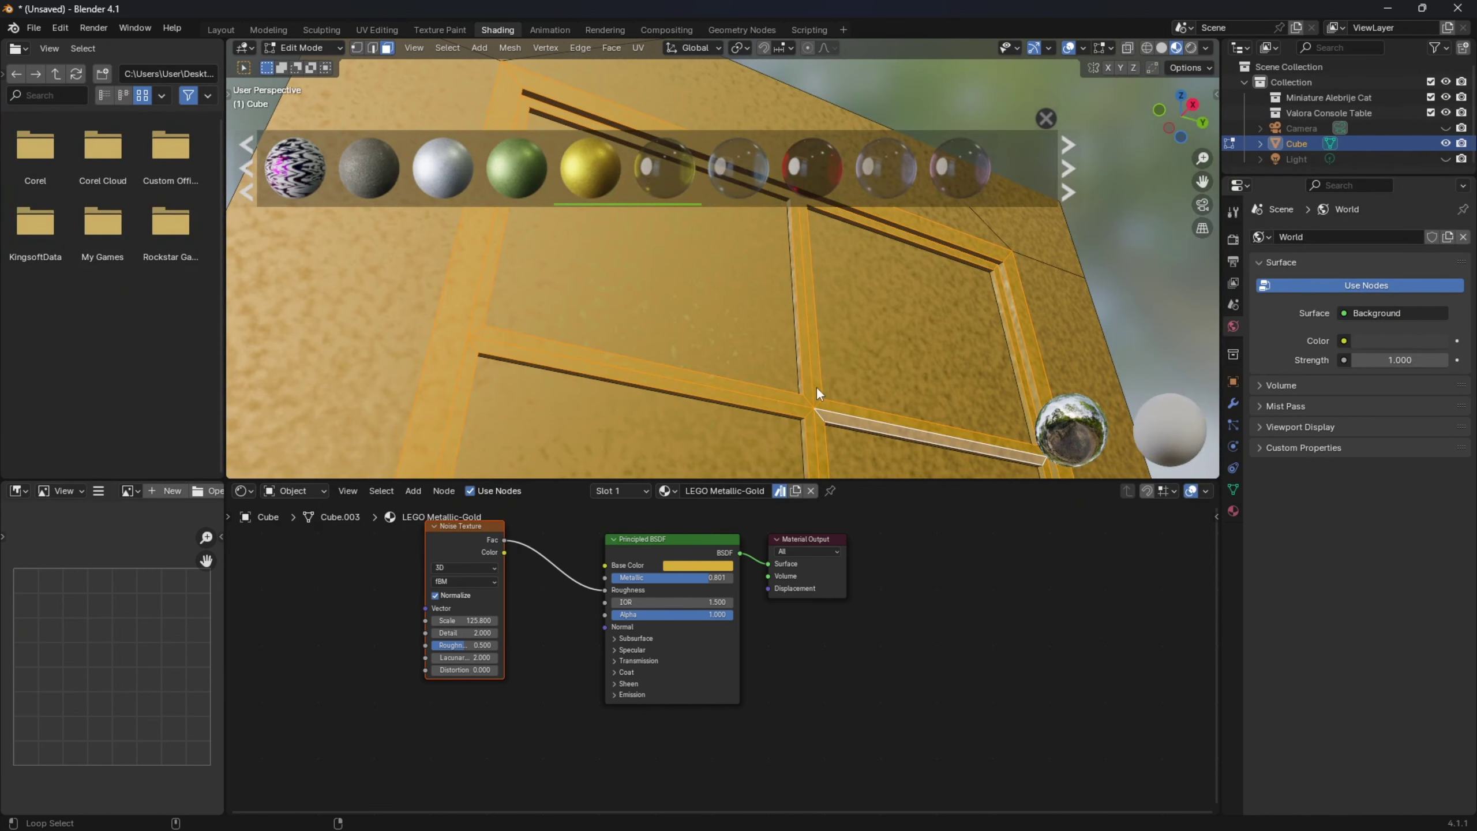
- Add the remaining inner side faces of the frame to the selection and separate it into its own object
middle_click_drag(812, 375, 814, 372)
left_click(992, 292, "alt+shift")
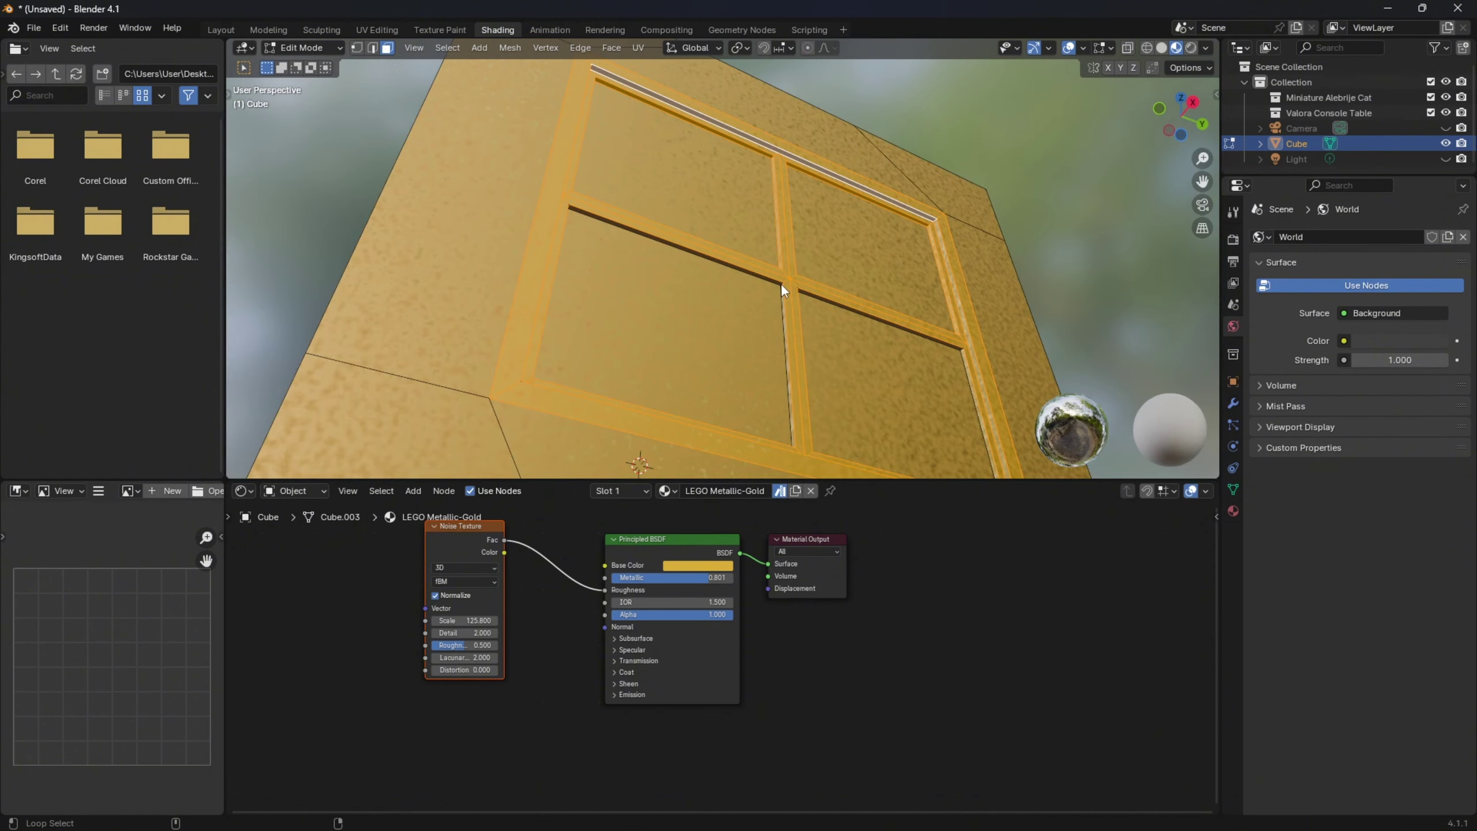
left_click(780, 283, "alt+shift")
middle_click_drag(853, 326, 911, 198)
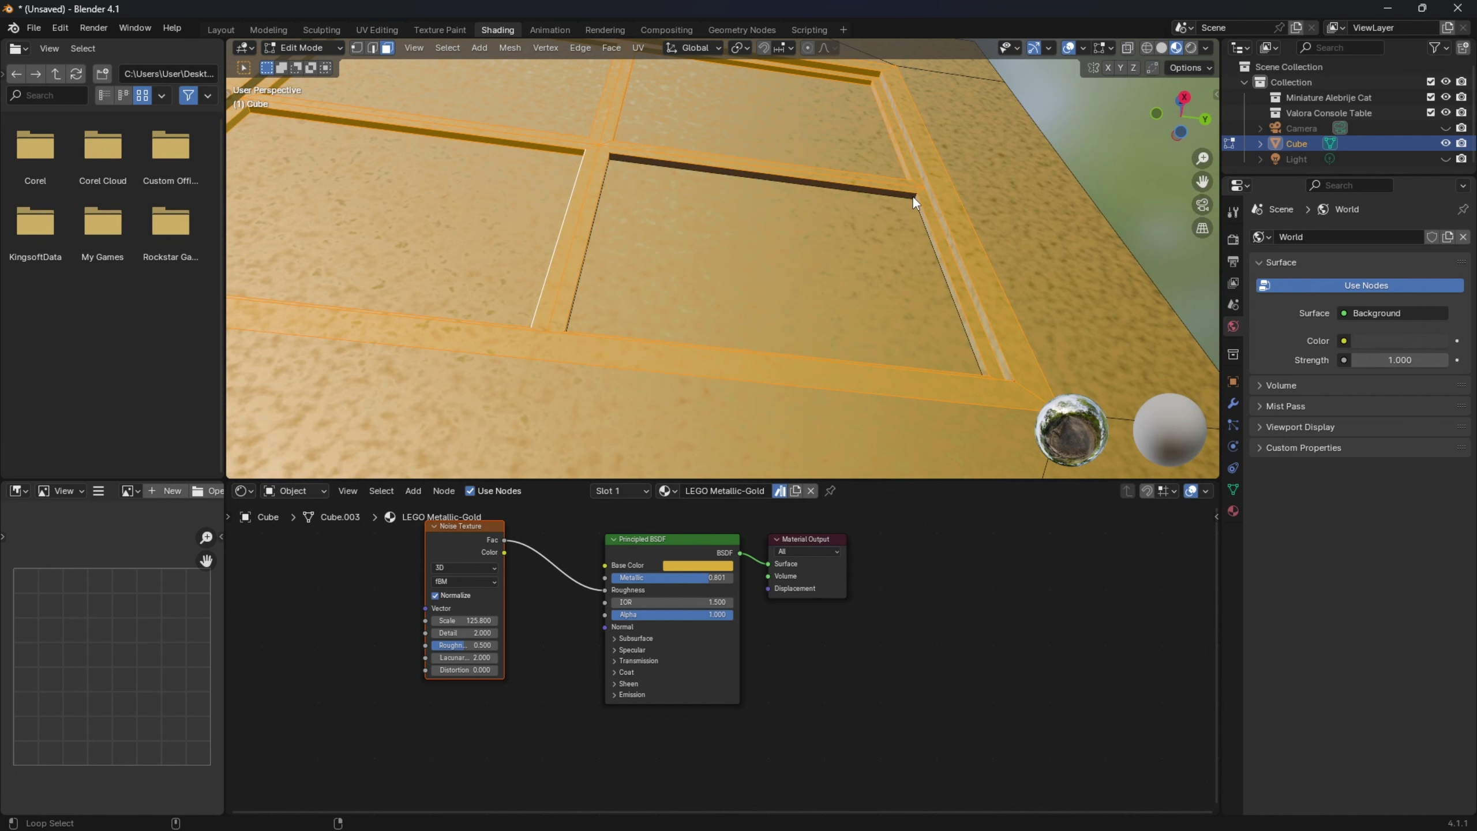
left_click(913, 197, "alt+shift")
middle_click_drag(914, 196, 572, 214)
middle_click_drag(549, 153, 673, 197)
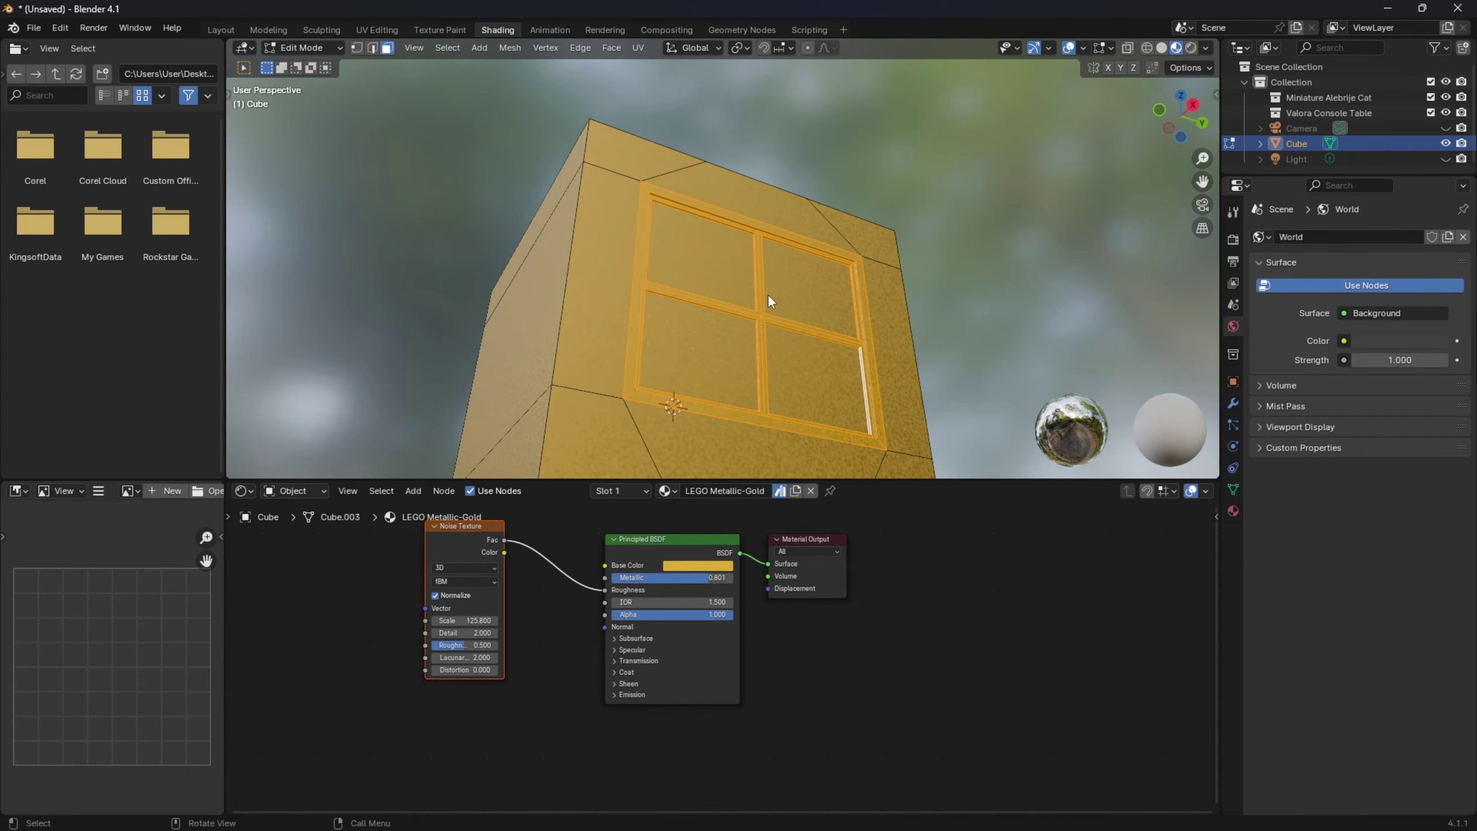
key("p")
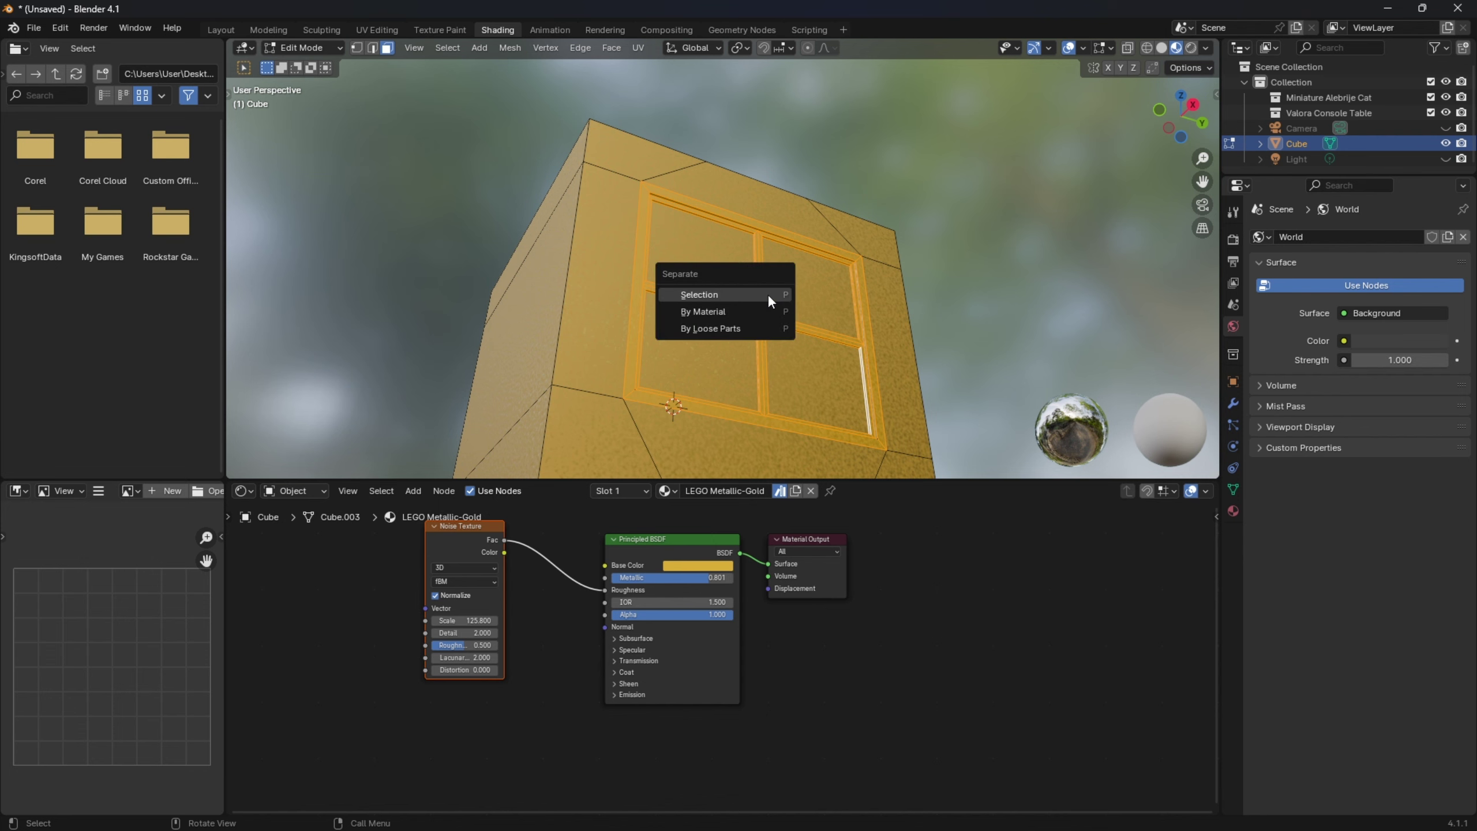
left_click(768, 296)
key("Tab")
- Try moving the separated window frame away from the cube
left_click(780, 326)
key("g")
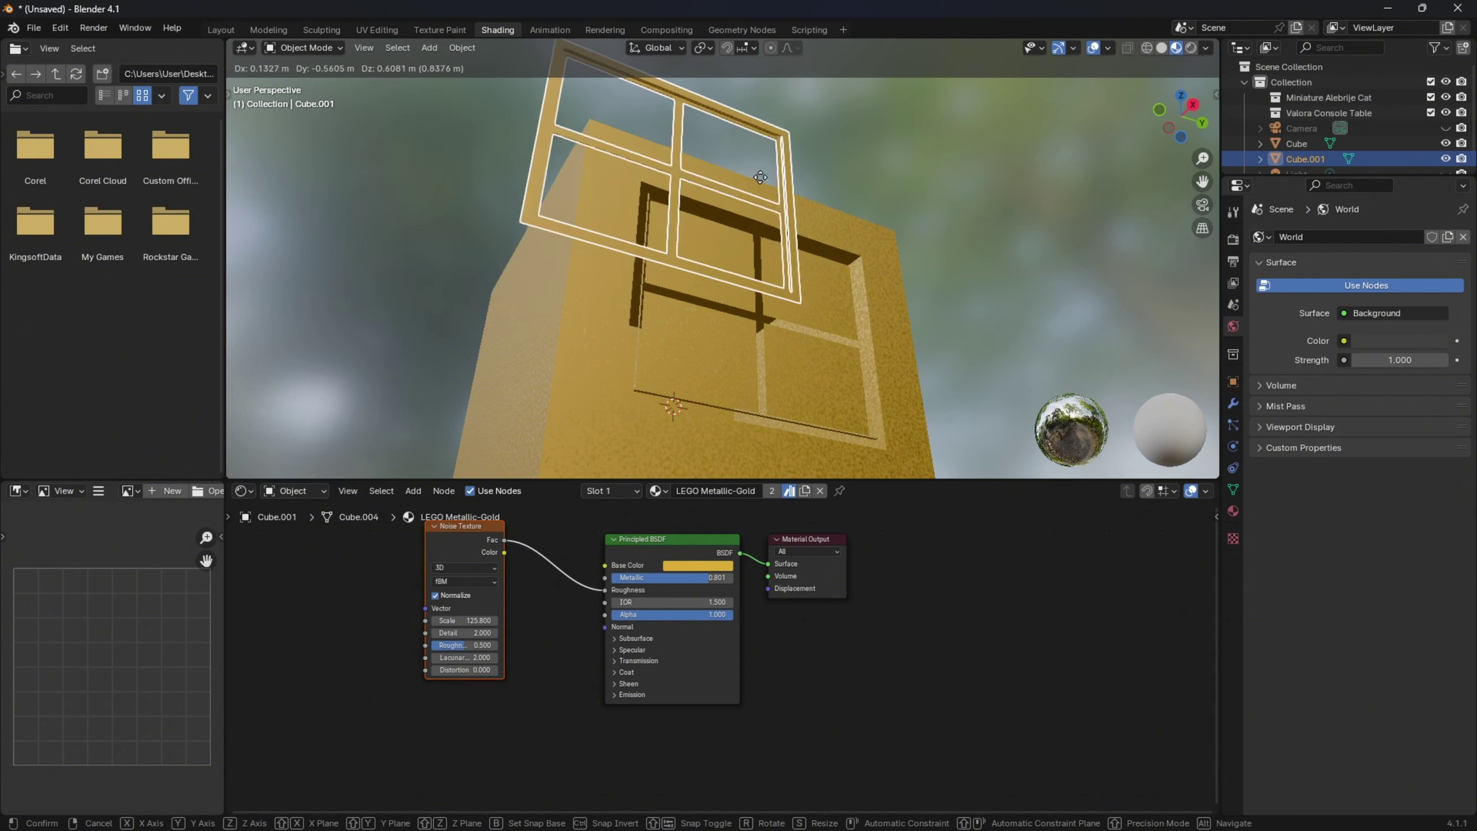
key("Escape")
key("g")
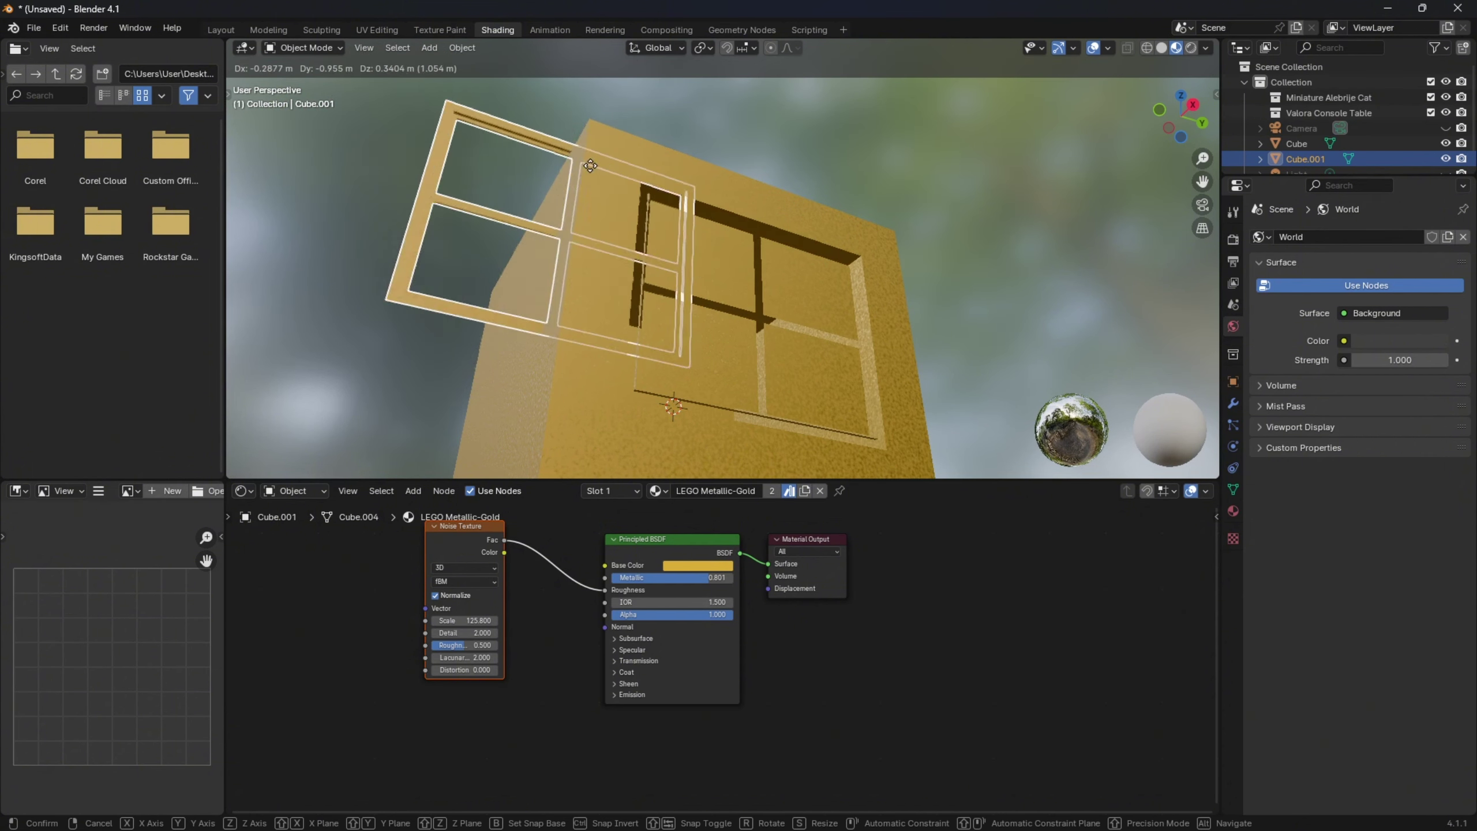
key("Escape")
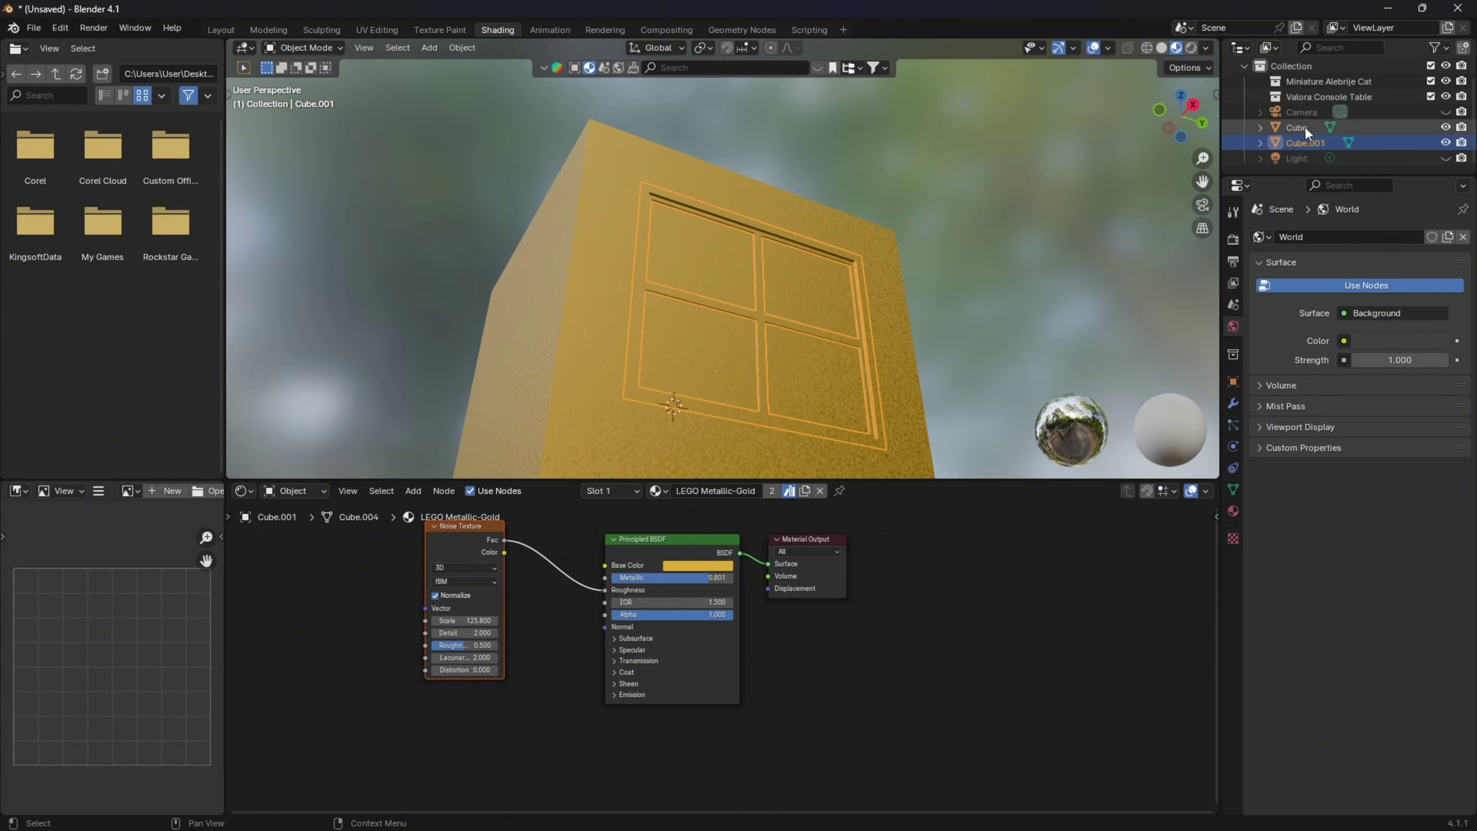
- Enlarge the Outliner to list all scene objects and select the Cube
scroll(1304, 126, "down", 1)
left_click_drag(1291, 171, 1292, 386)
left_click(1296, 143)
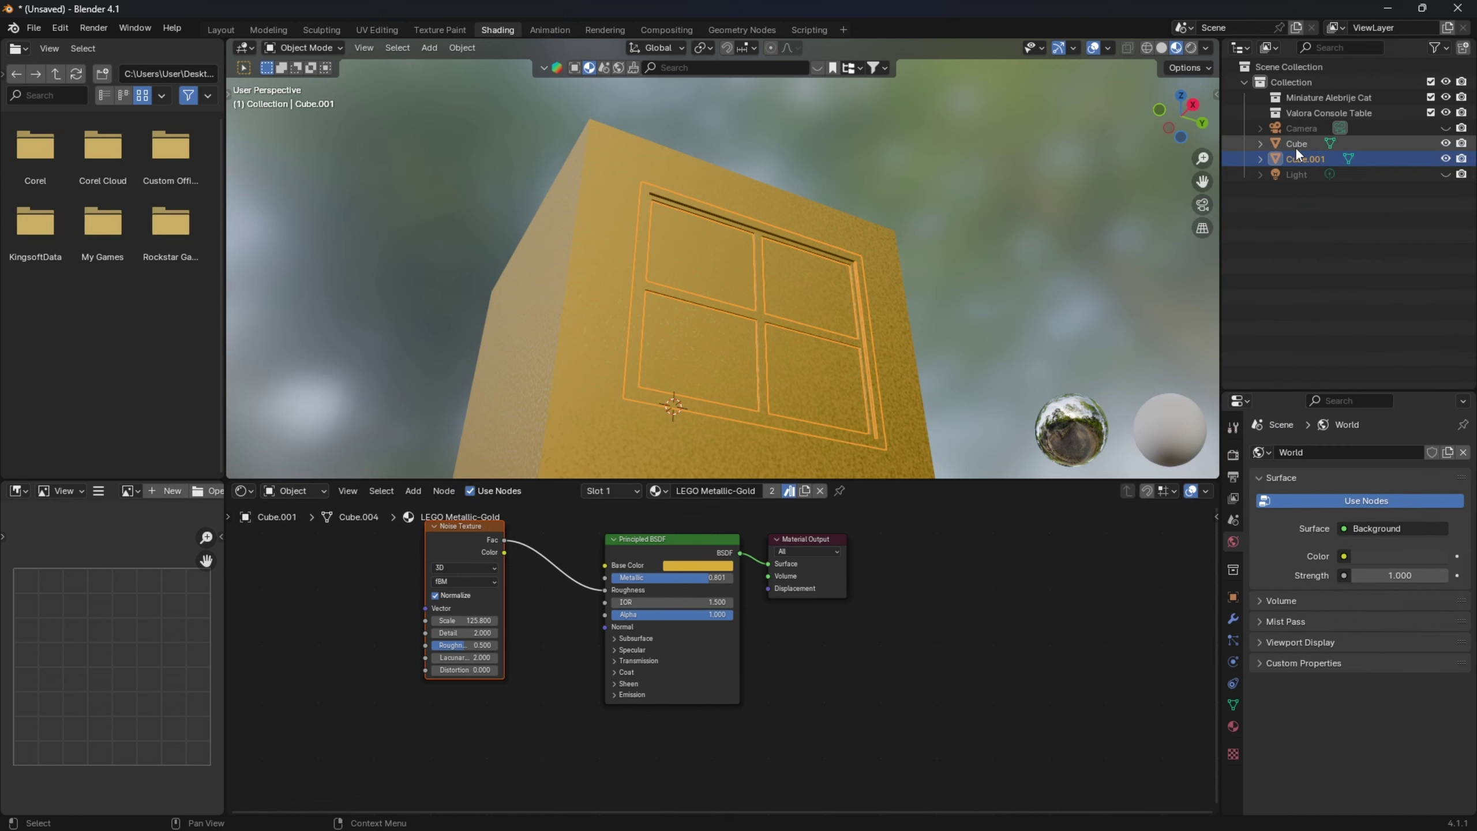
- Try moving first the cube and then the Cube.001 window frame apart from each other
key("g")
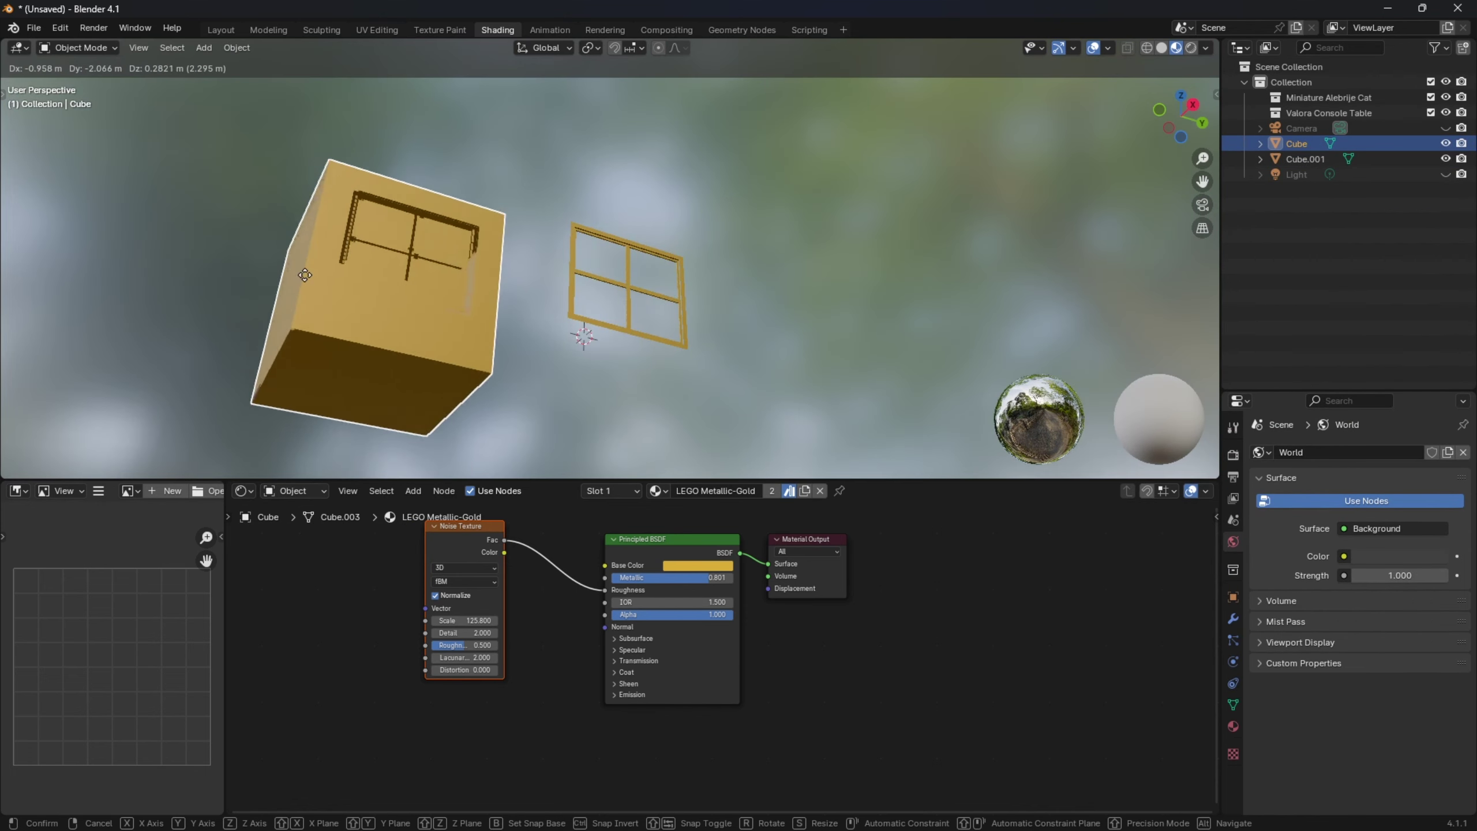
key("Escape")
left_click(1317, 161)
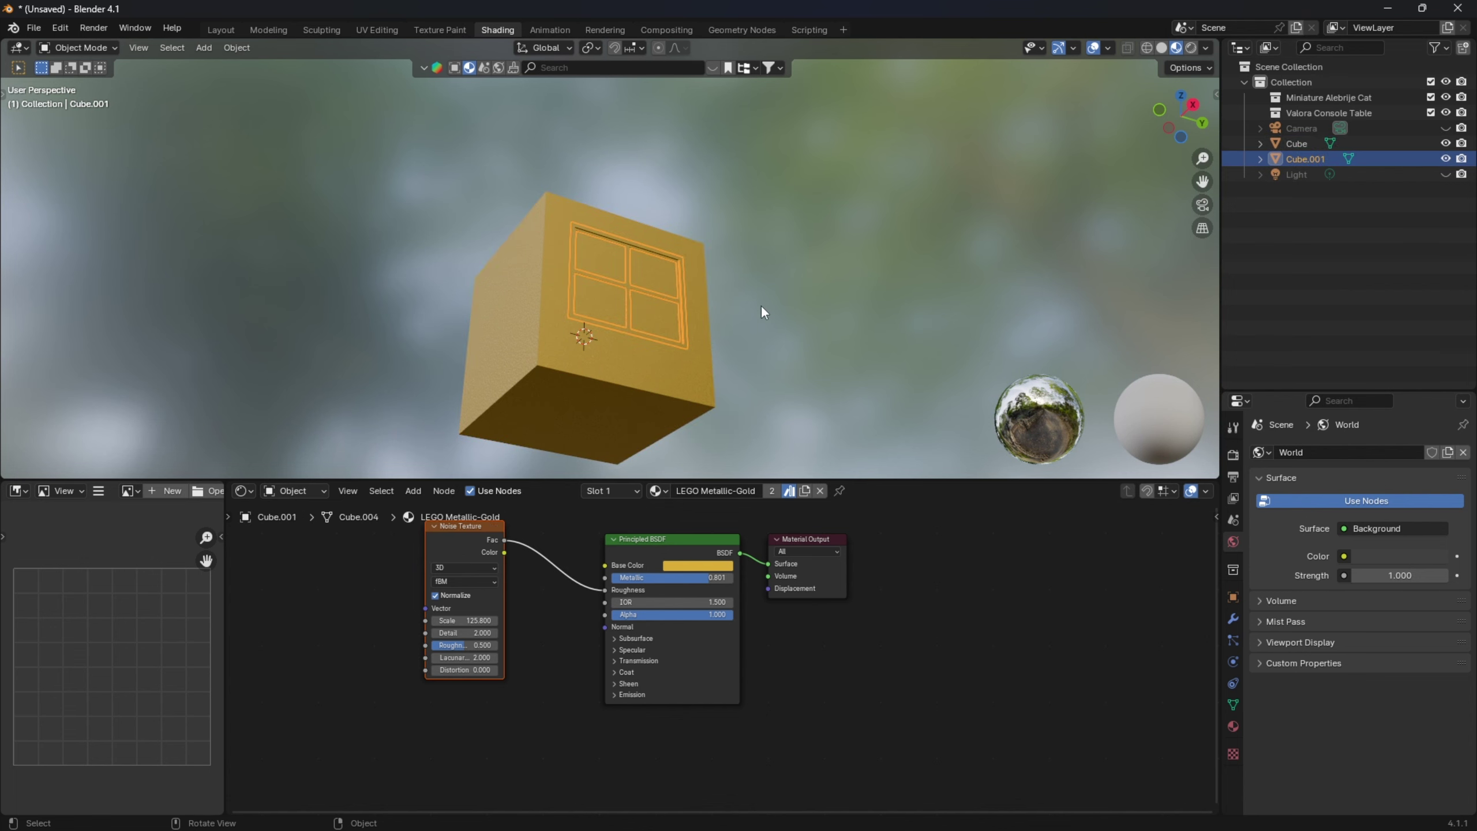
key("g")
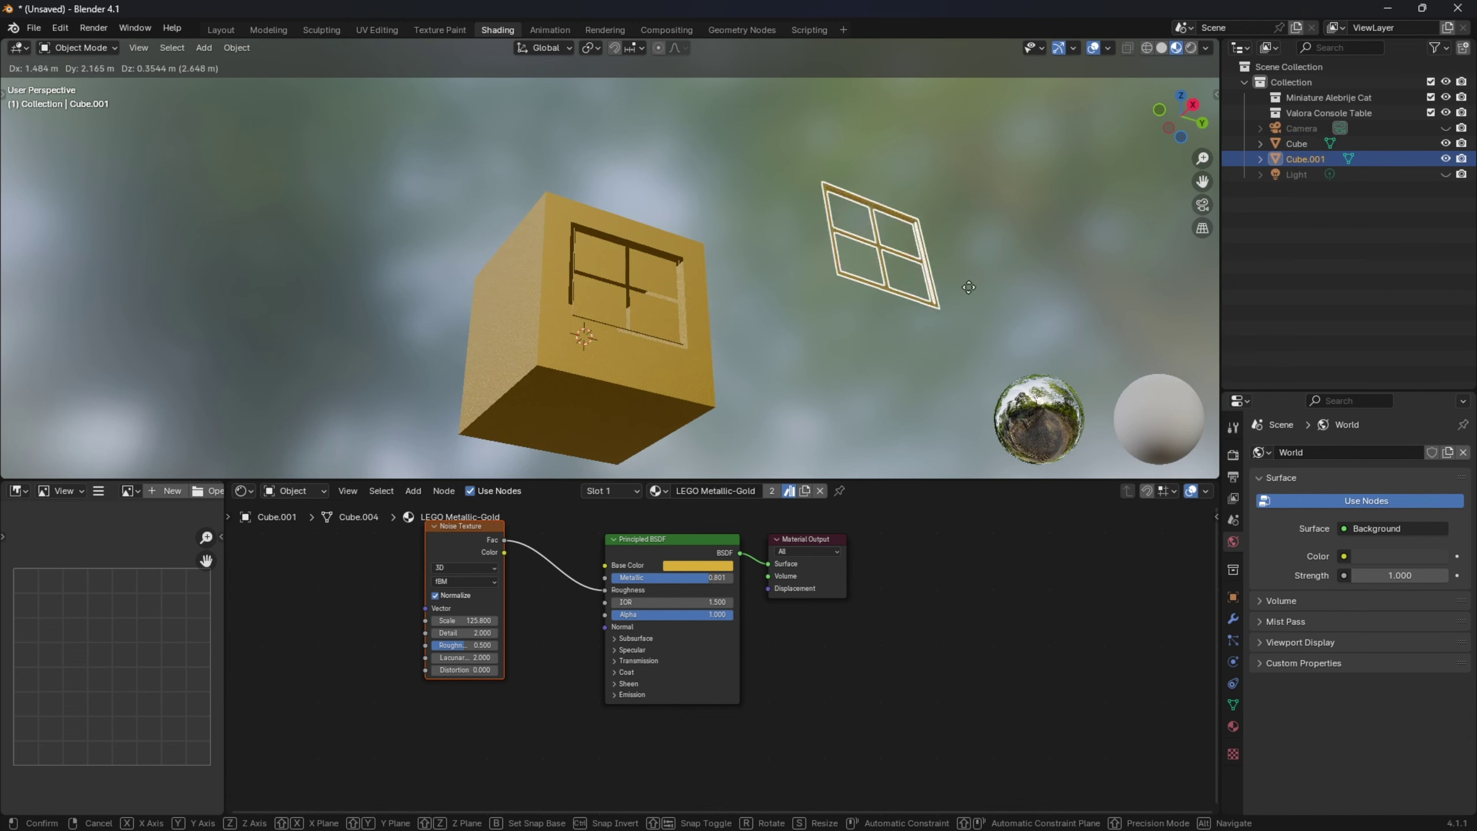
key("Escape")
- Select the four window pane faces of the cube in Edit Mode and separate them into their own object
left_click(644, 273)
key("Tab")
scroll(650, 289, "up", 3)
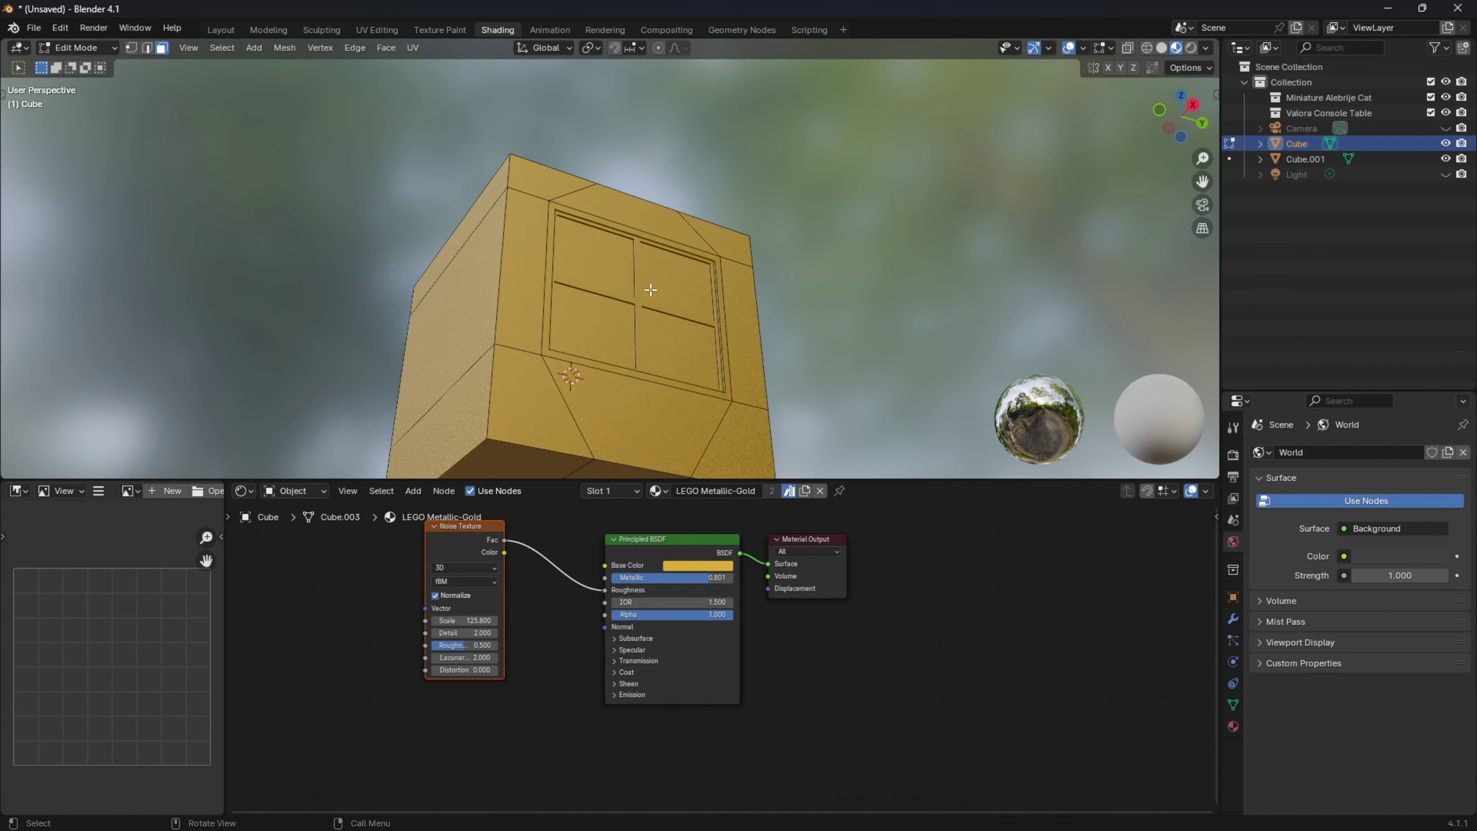
left_click(573, 262)
left_click(652, 318, "shift")
left_click(598, 331, "shift")
left_click(663, 340, "shift")
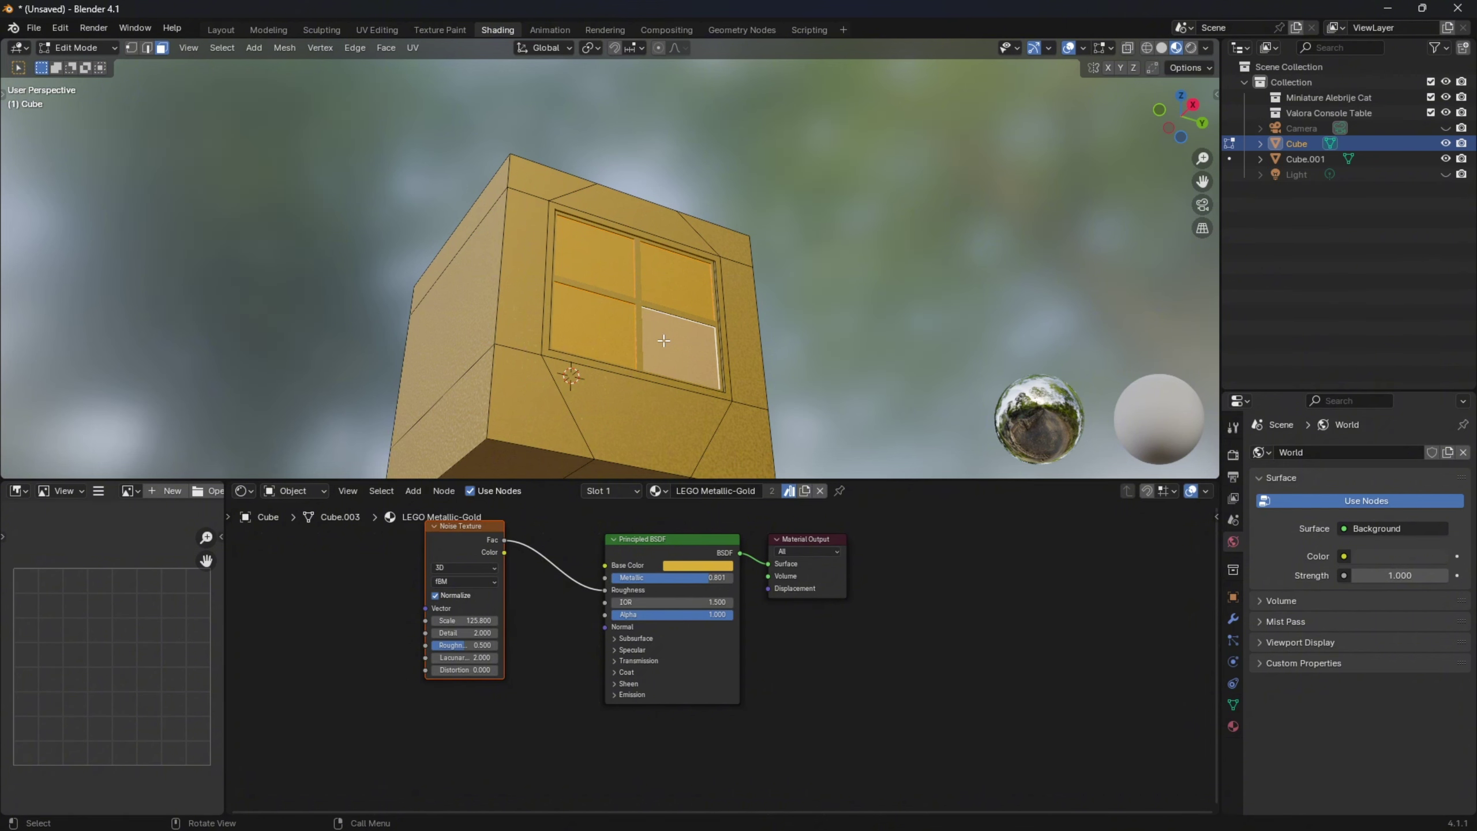
key("p")
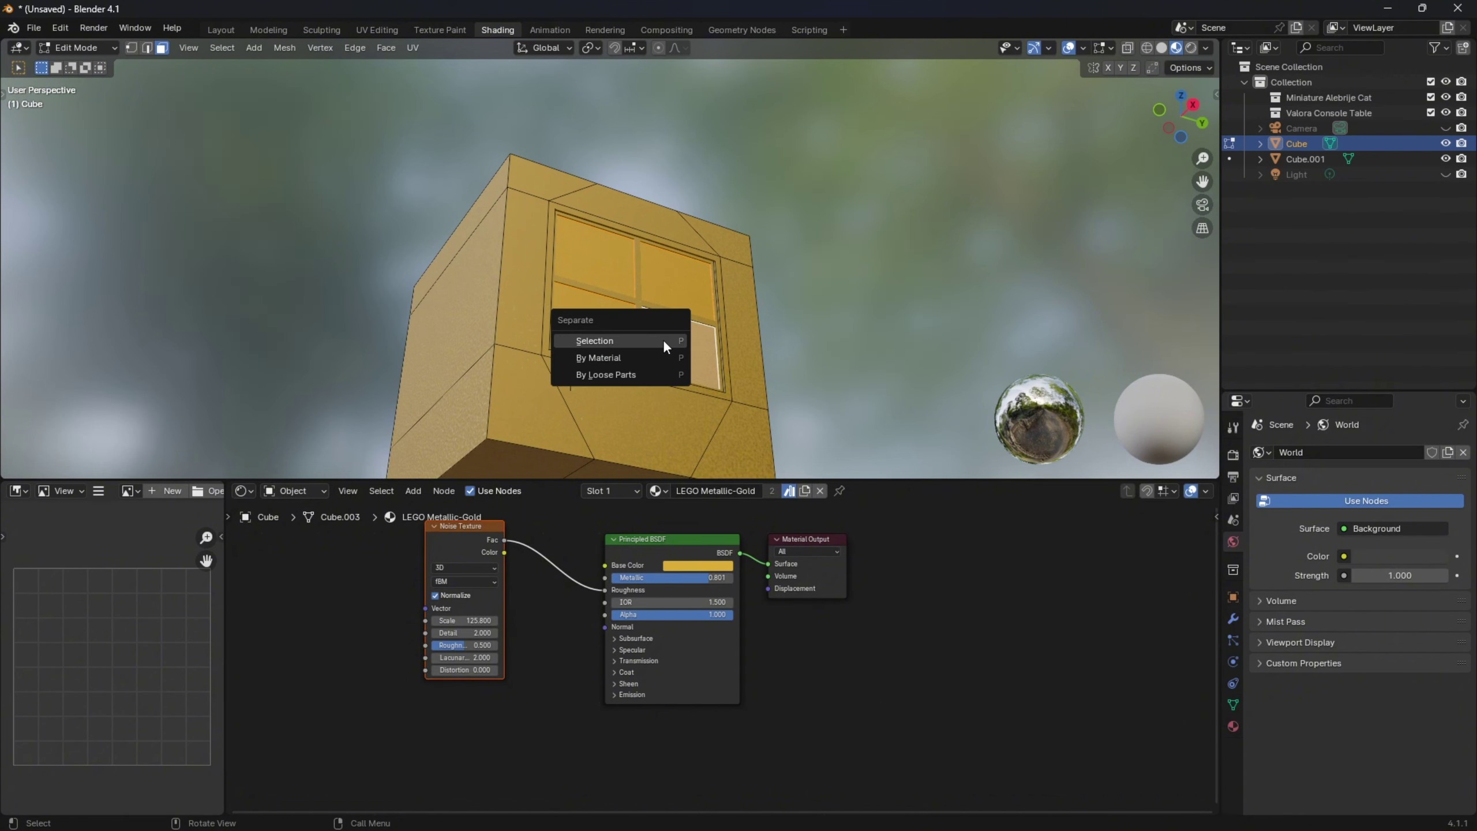
left_click(662, 342)
key("Tab")
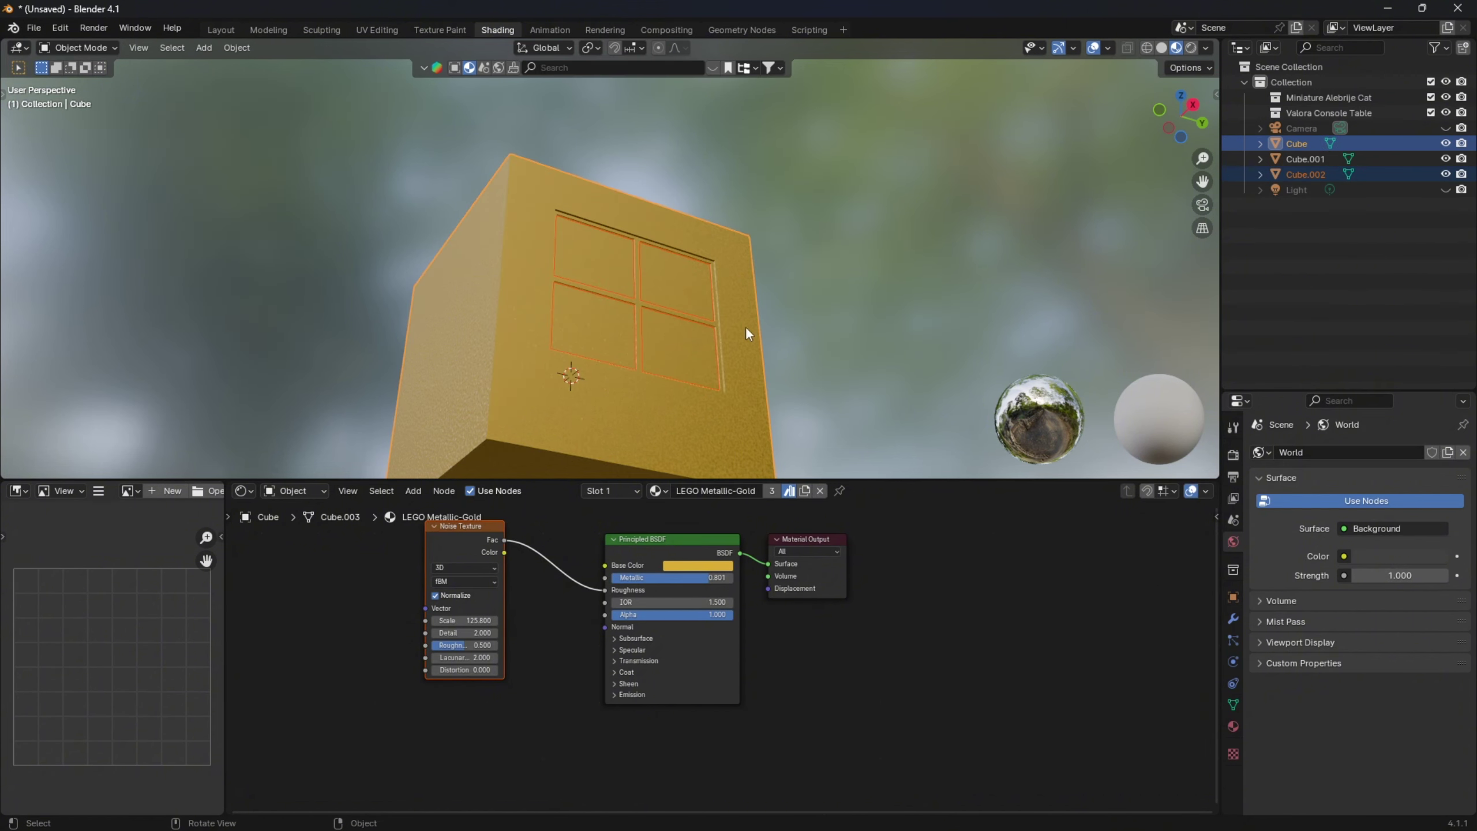
- Select the window frame object Cube.001 and unlink its LEGO Metallic-Gold material
left_click(1307, 174)
left_click(630, 289)
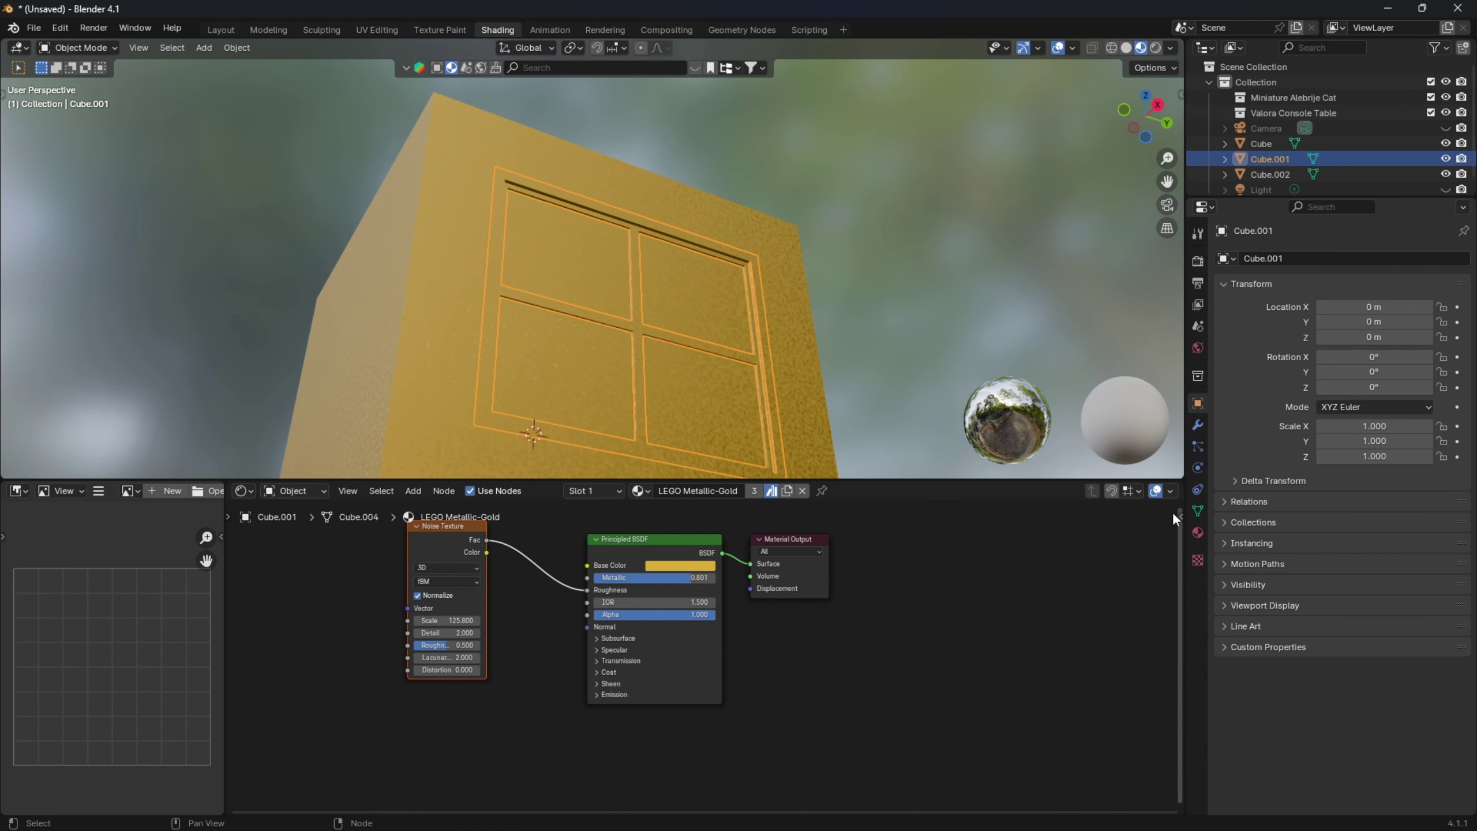
left_click(1197, 534)
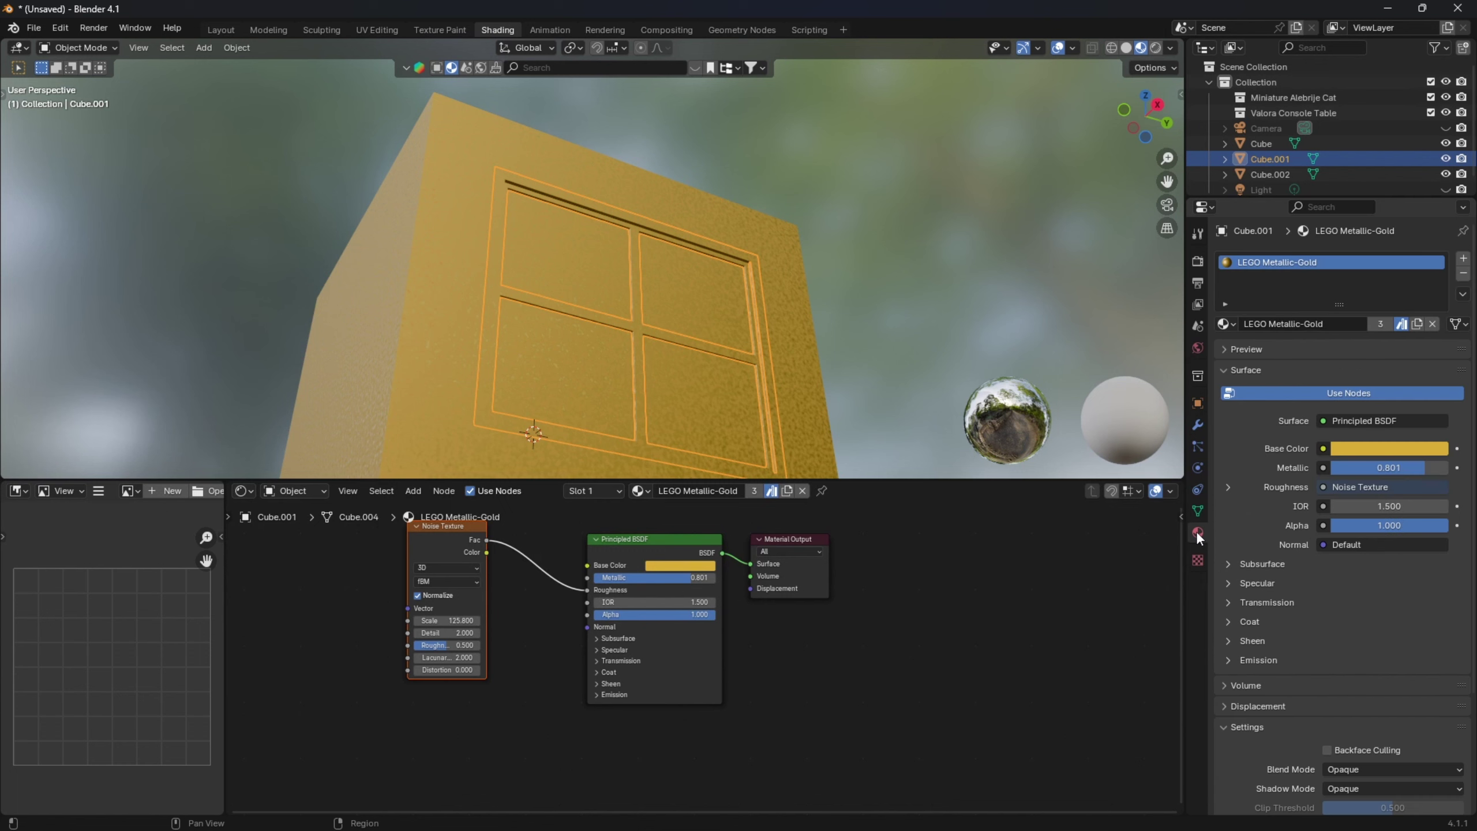
left_click(1435, 323)
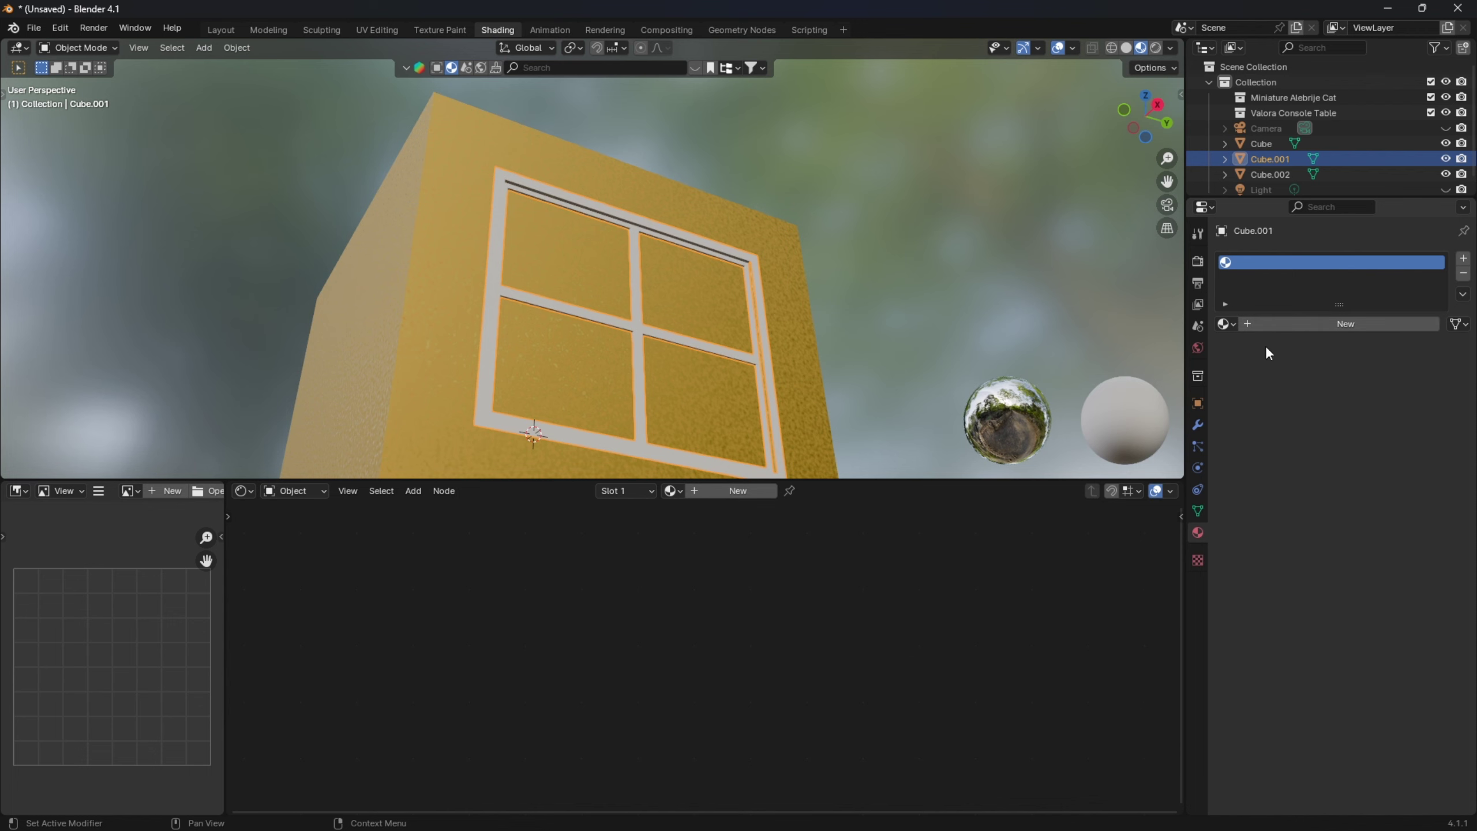
- Search the BlenderKit materials for wood and apply the dark brown Wood material to the window frame
left_click(622, 69)
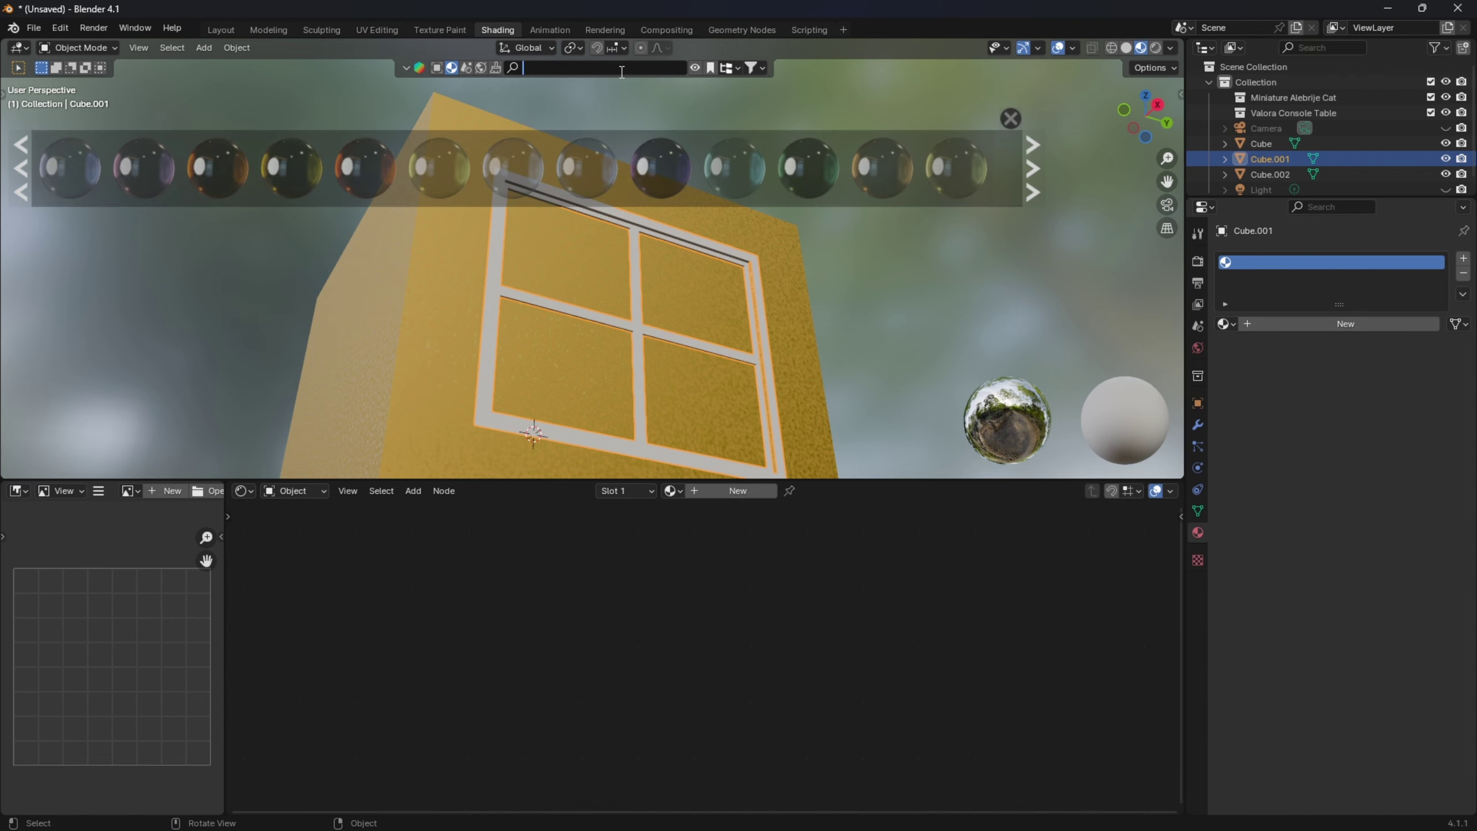
type("wood")
key("Return")
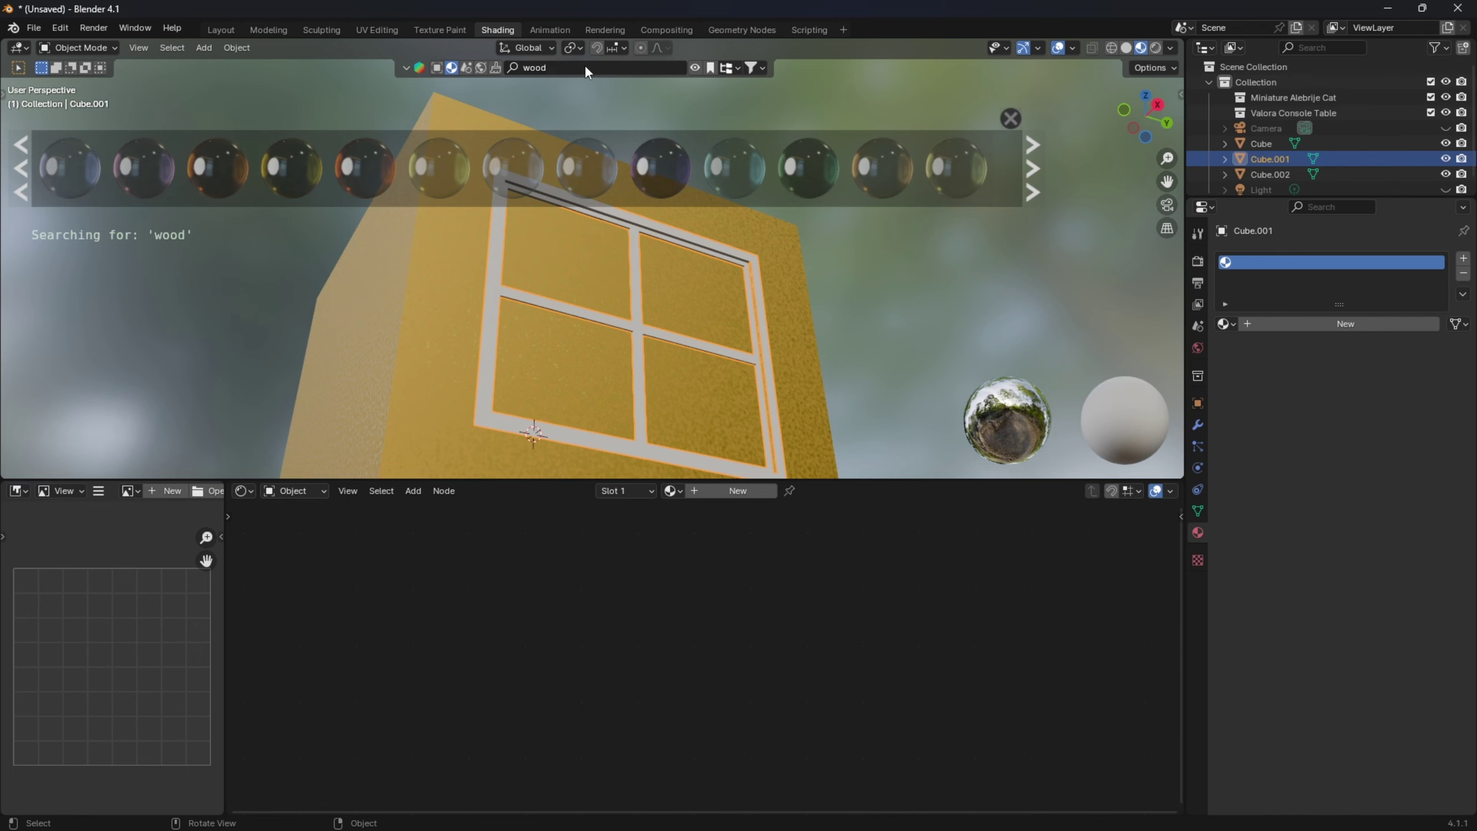
mouse_move(671, 168)
mouse_move(143, 175)
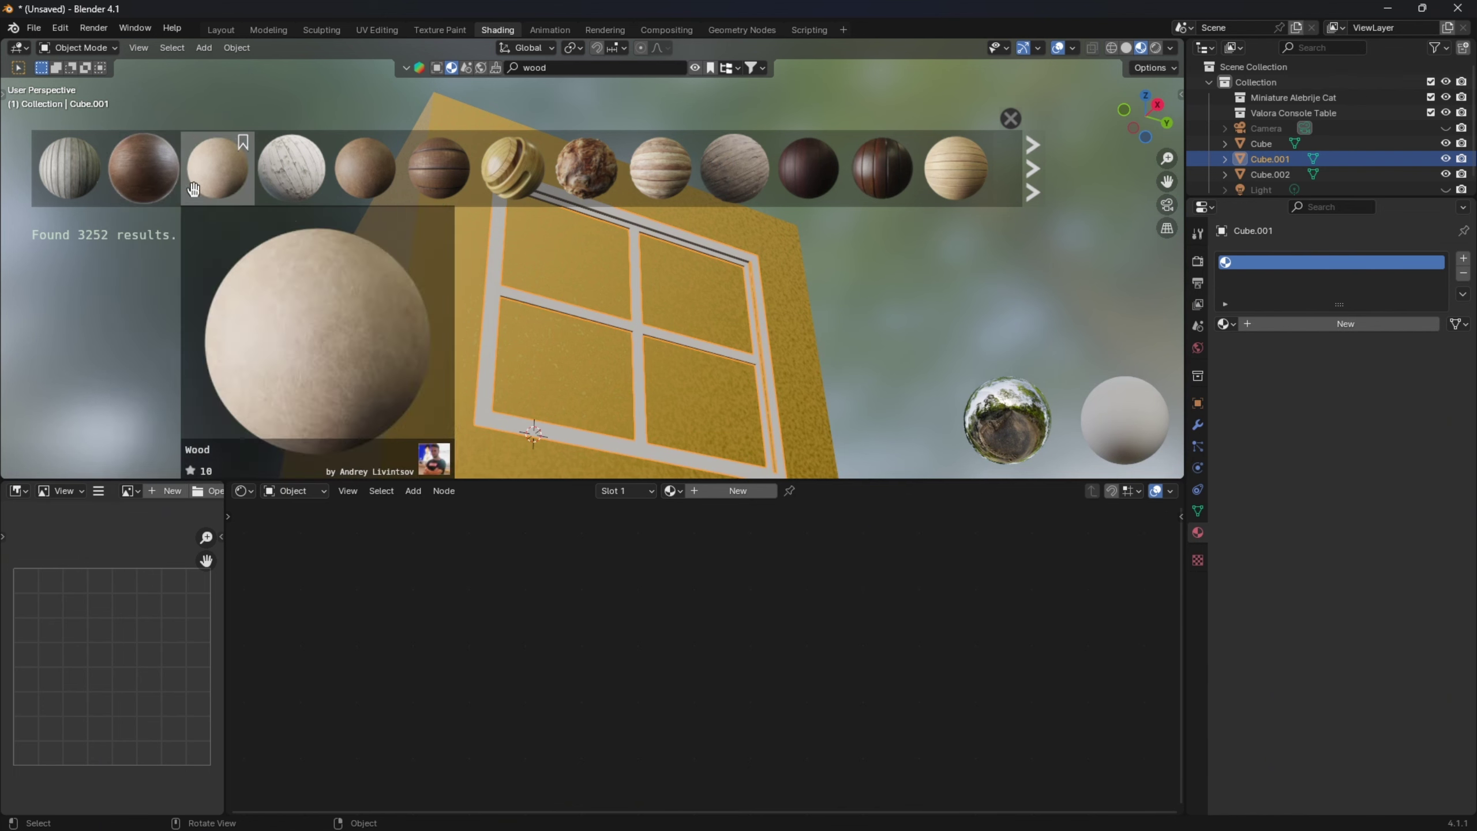
left_click(144, 175)
scroll(517, 280, "up", 4)
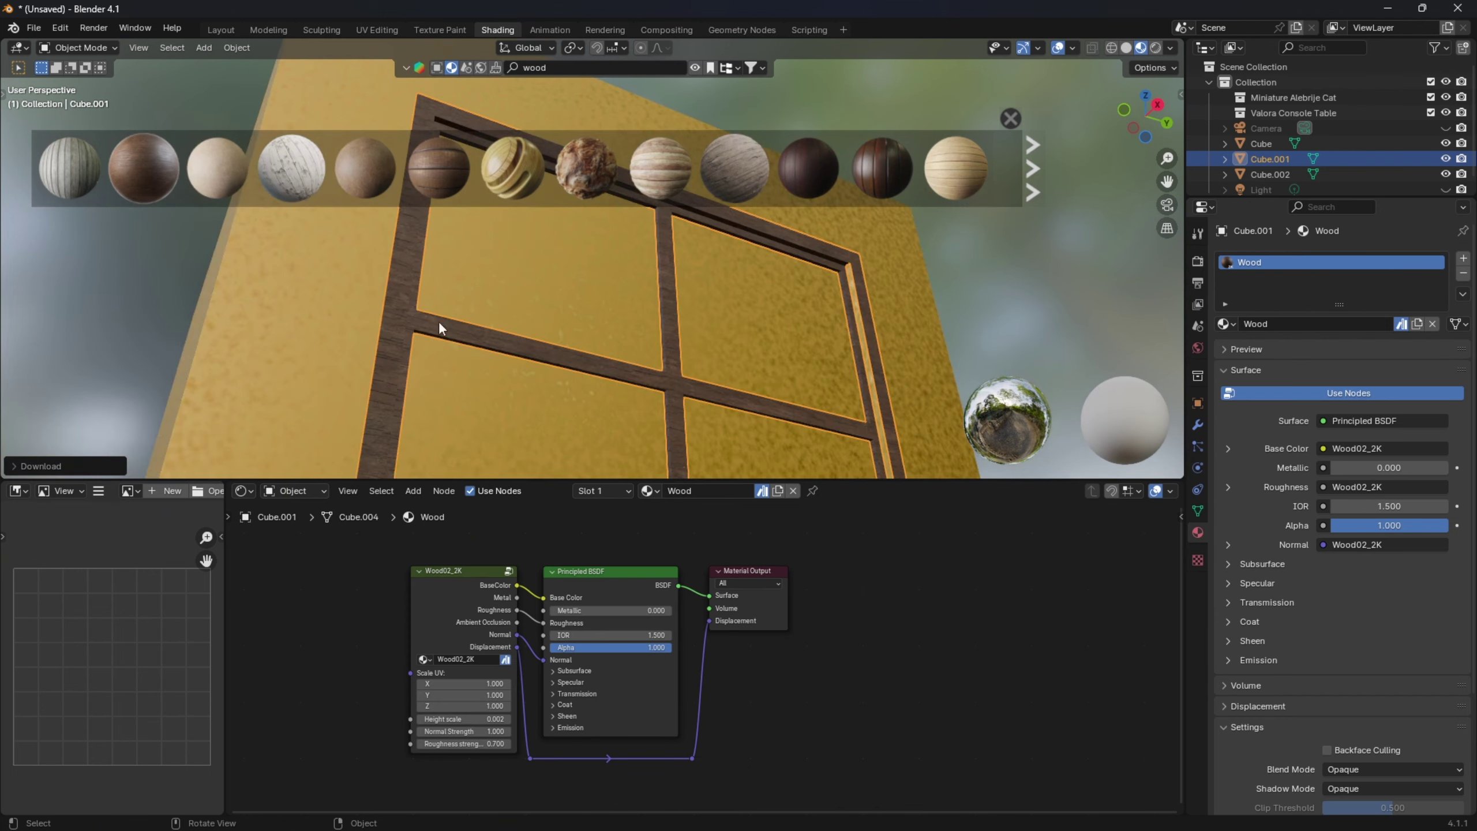
middle_click_drag(429, 326, 531, 359)
- Select the window panes, the cube body and the frame in turn to check that they are separate objects
left_click(567, 280)
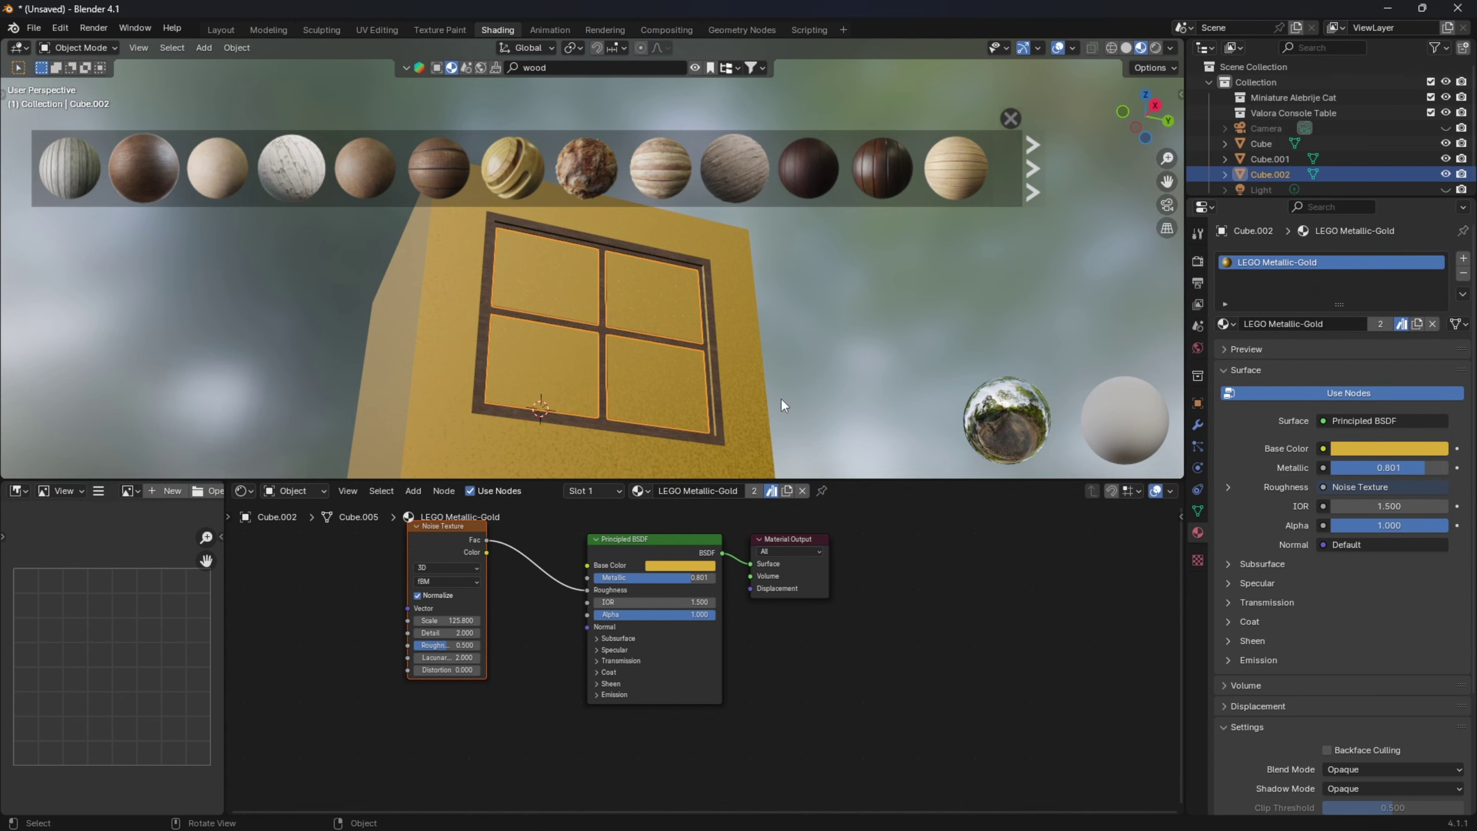
middle_click_drag(397, 352, 442, 362)
left_click(445, 359)
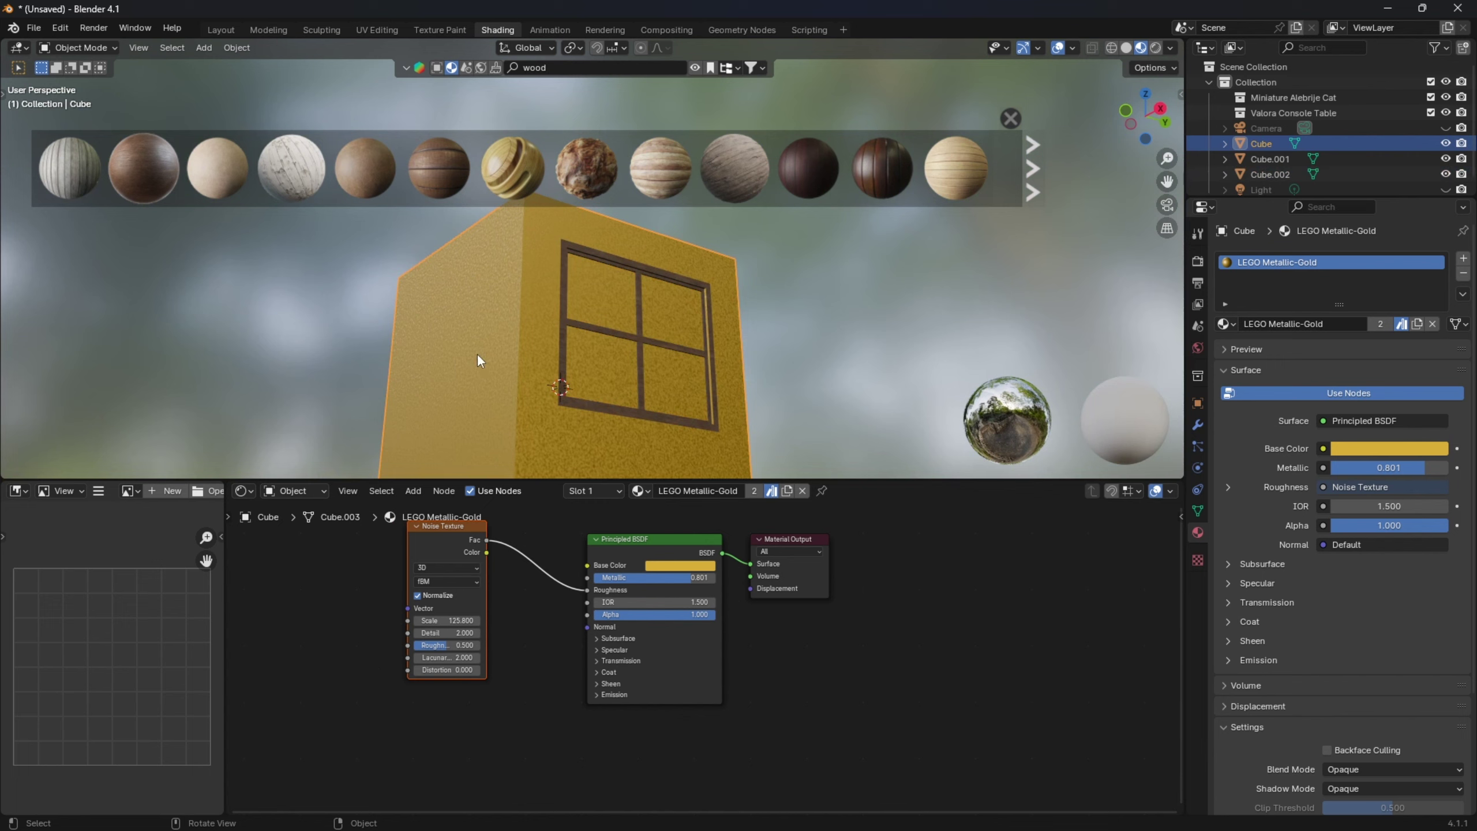
key("g")
key("Escape")
left_click(620, 353)
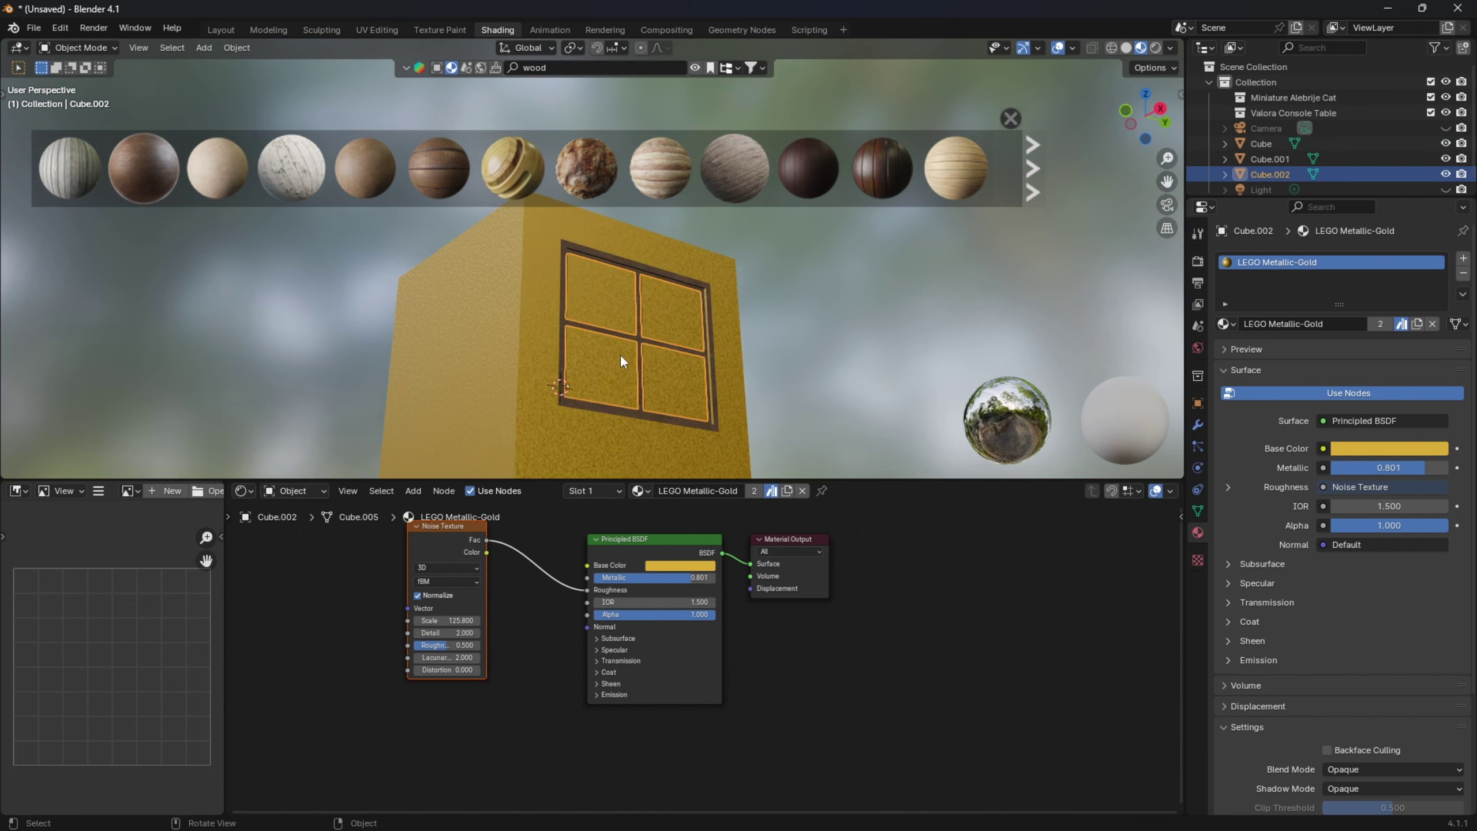
key("g")
key("Escape")
middle_click_drag(916, 360, 931, 275)
left_click(635, 245)
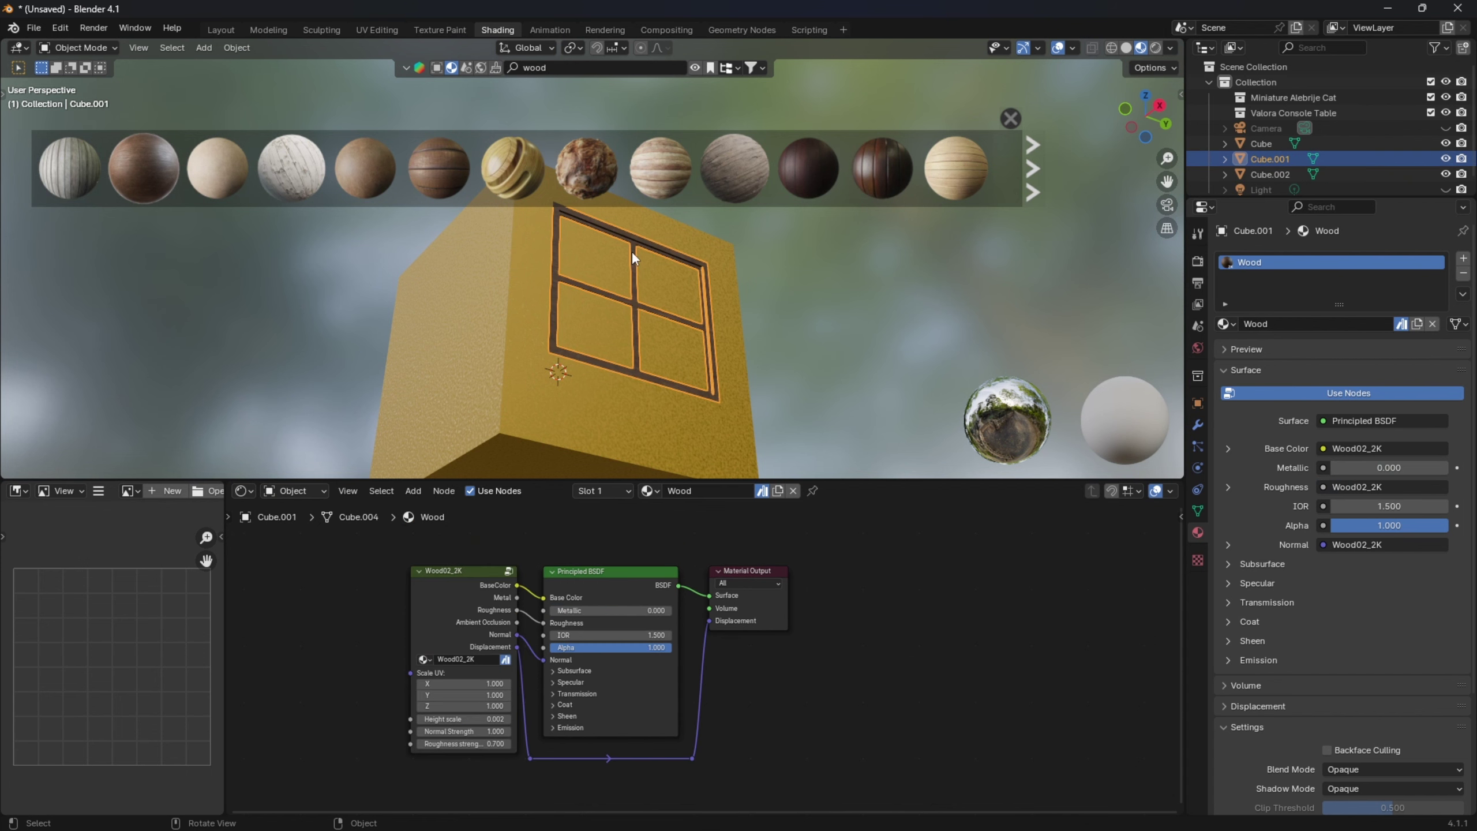
- Unlink the LEGO Metallic-Gold material from the window panes and search the BlenderKit materials for window
left_click(625, 336)
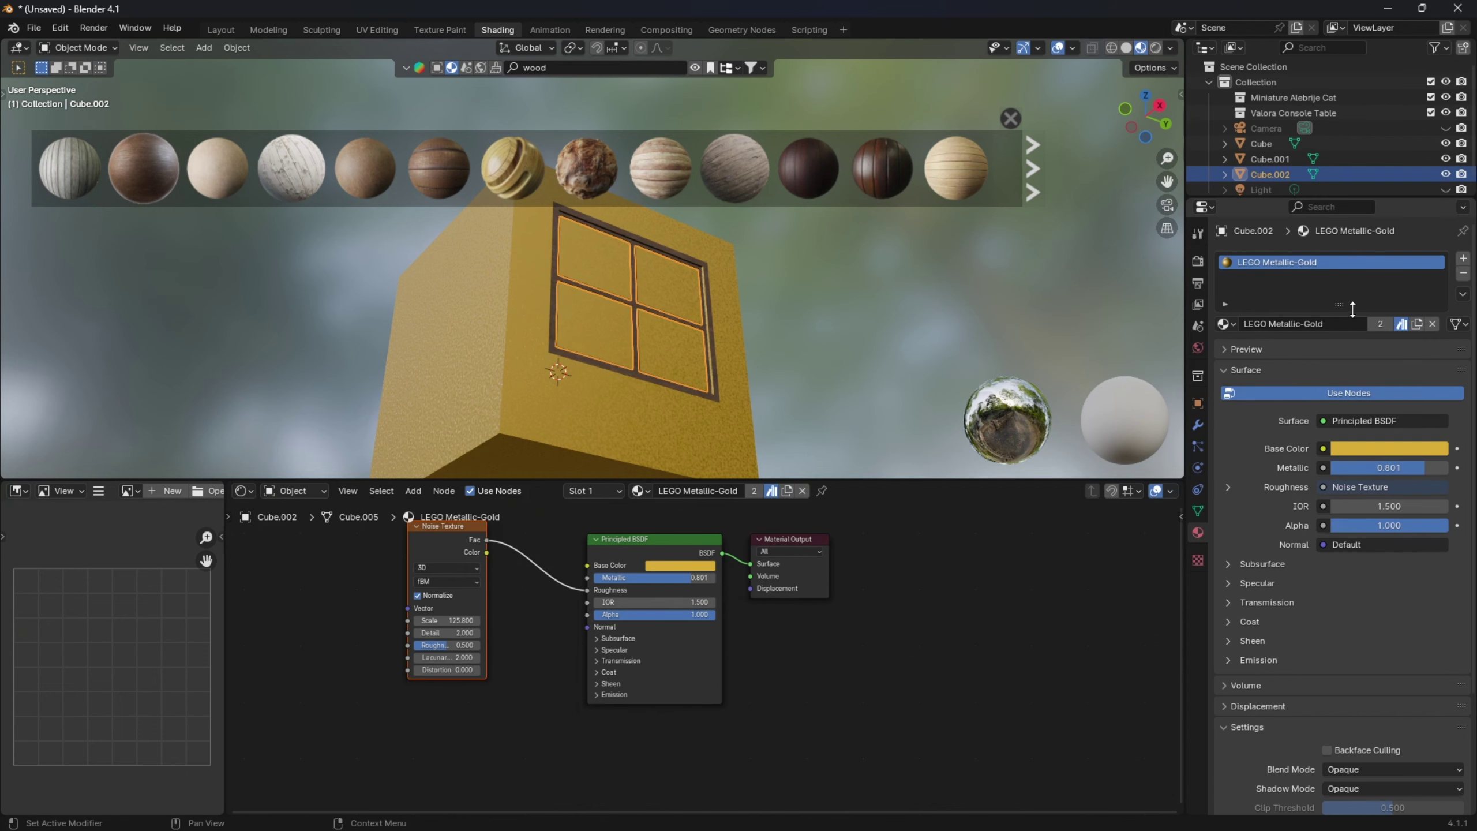
left_click(1432, 325)
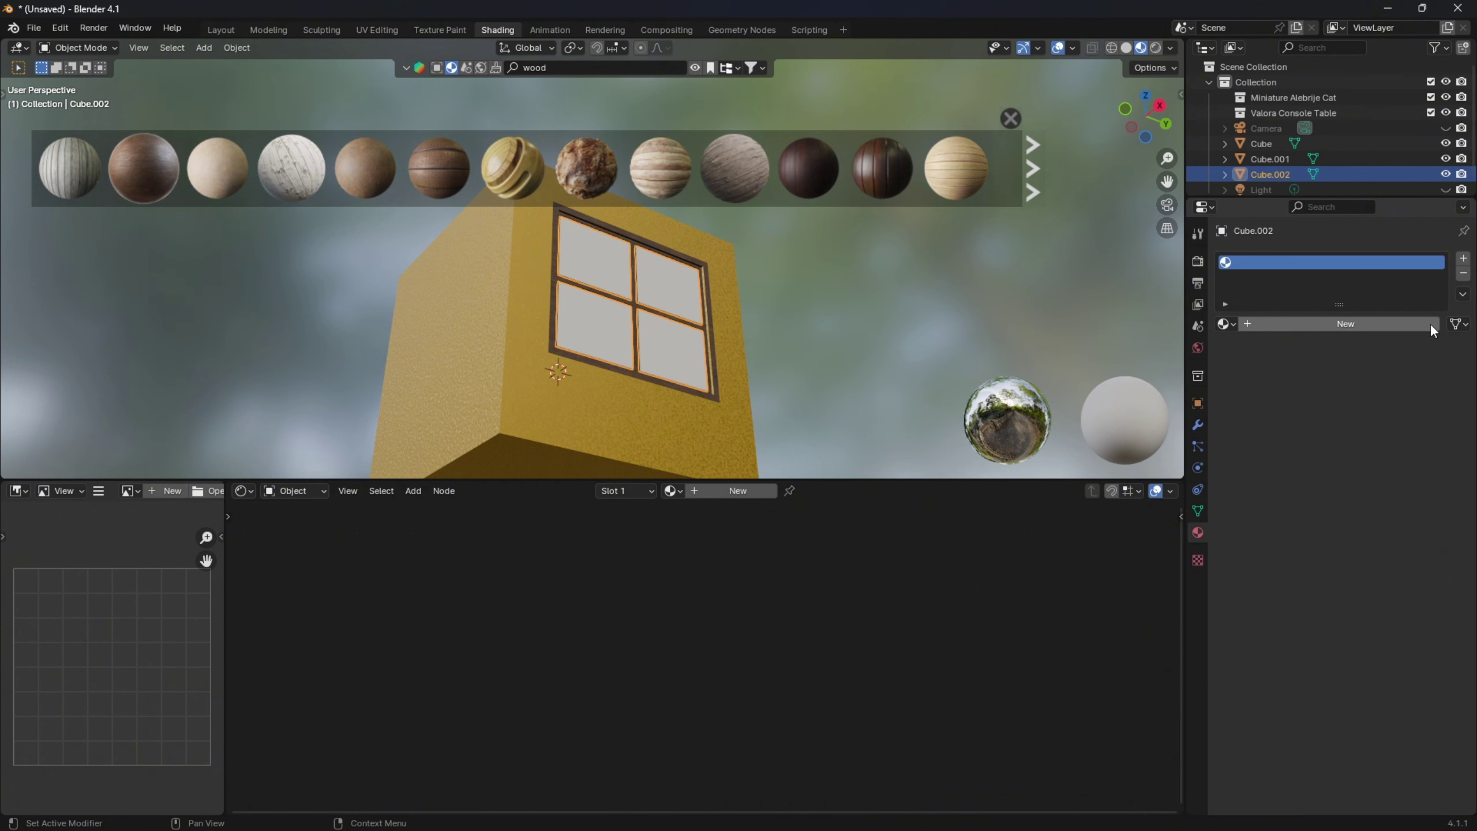
left_click(536, 69)
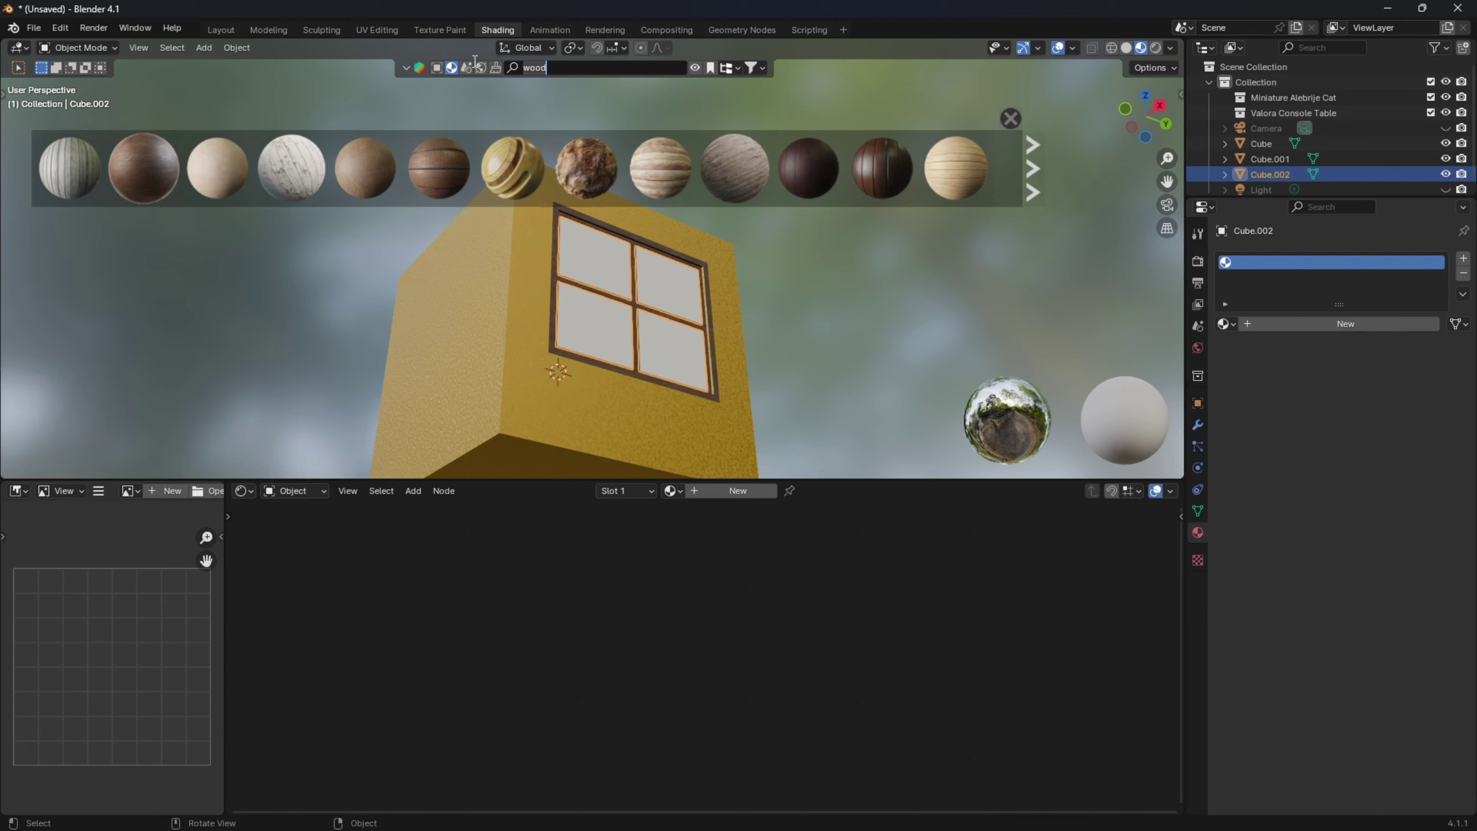
key("ctrl+BackSpace")
type("window")
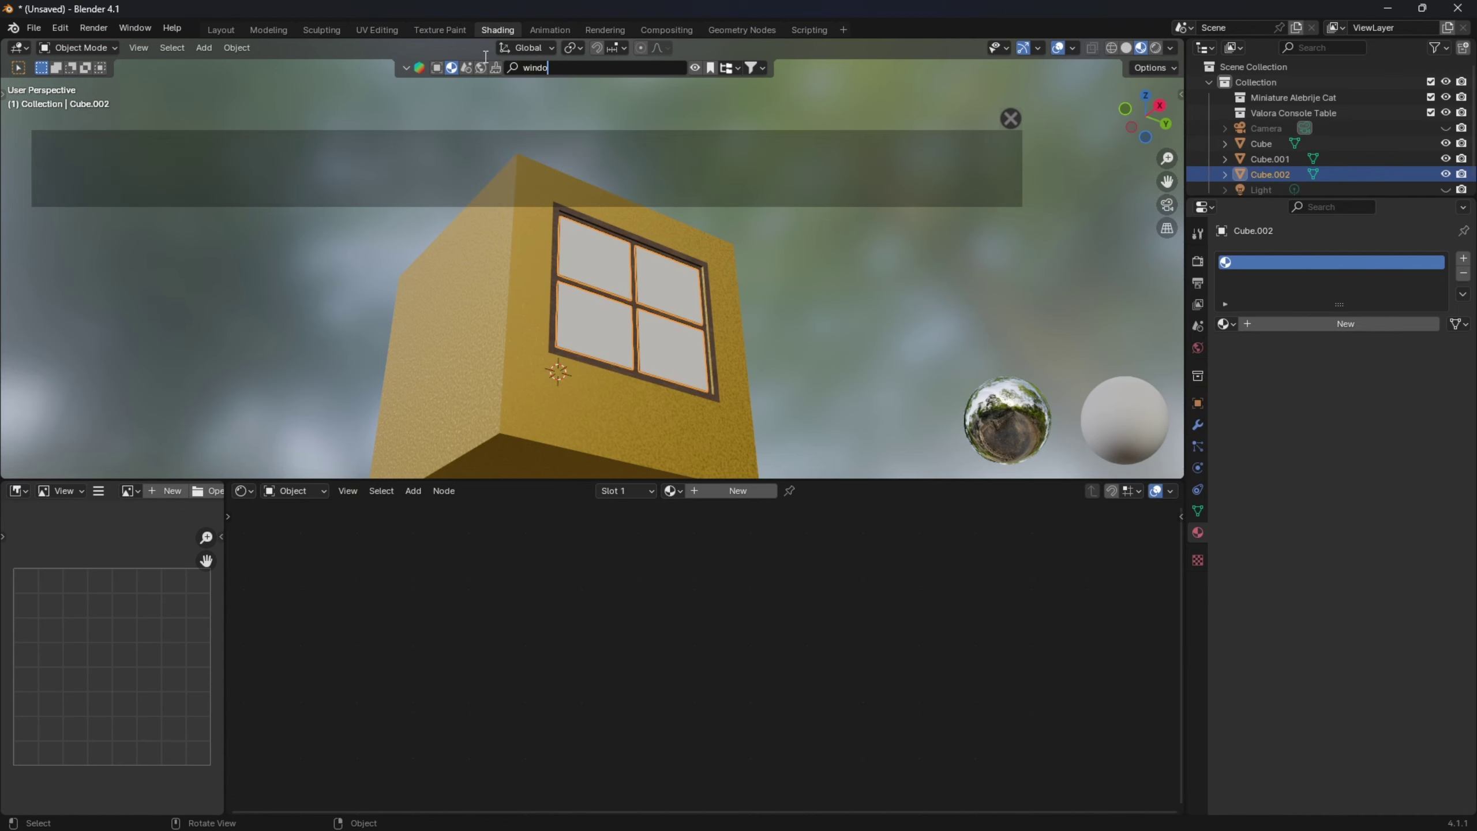
key("Return")
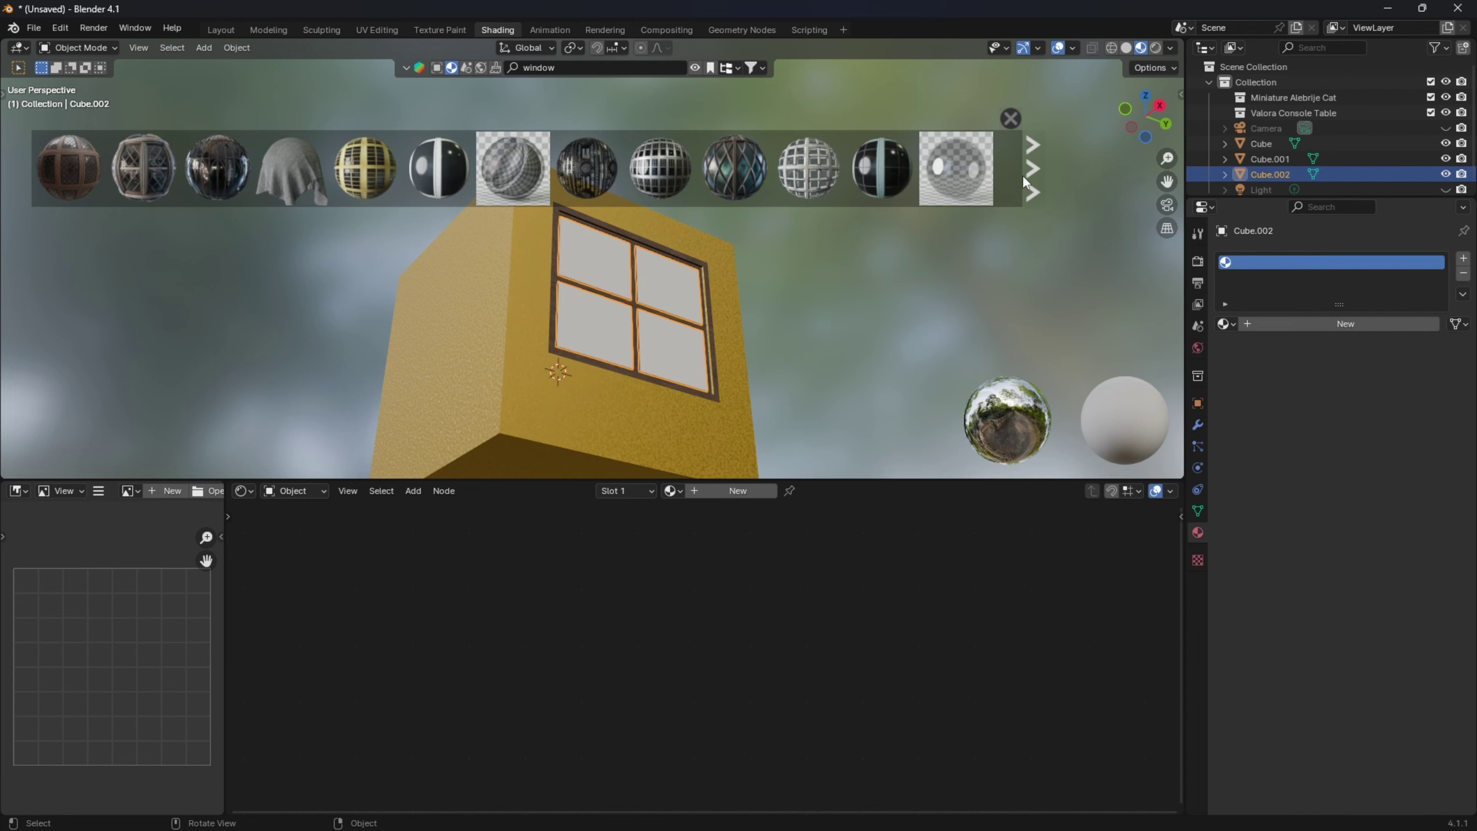
left_click(1033, 169)
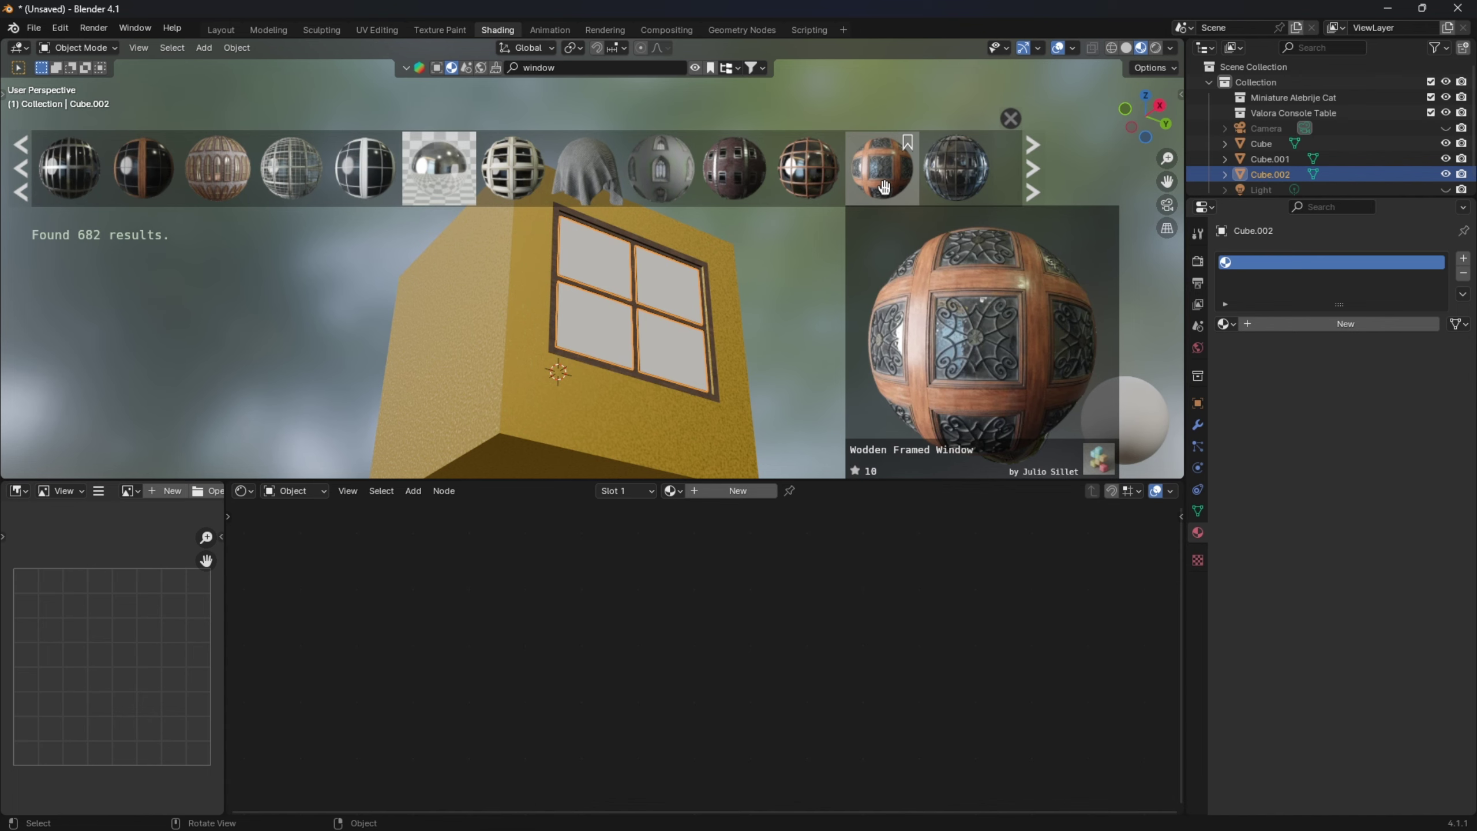
left_click(570, 68)
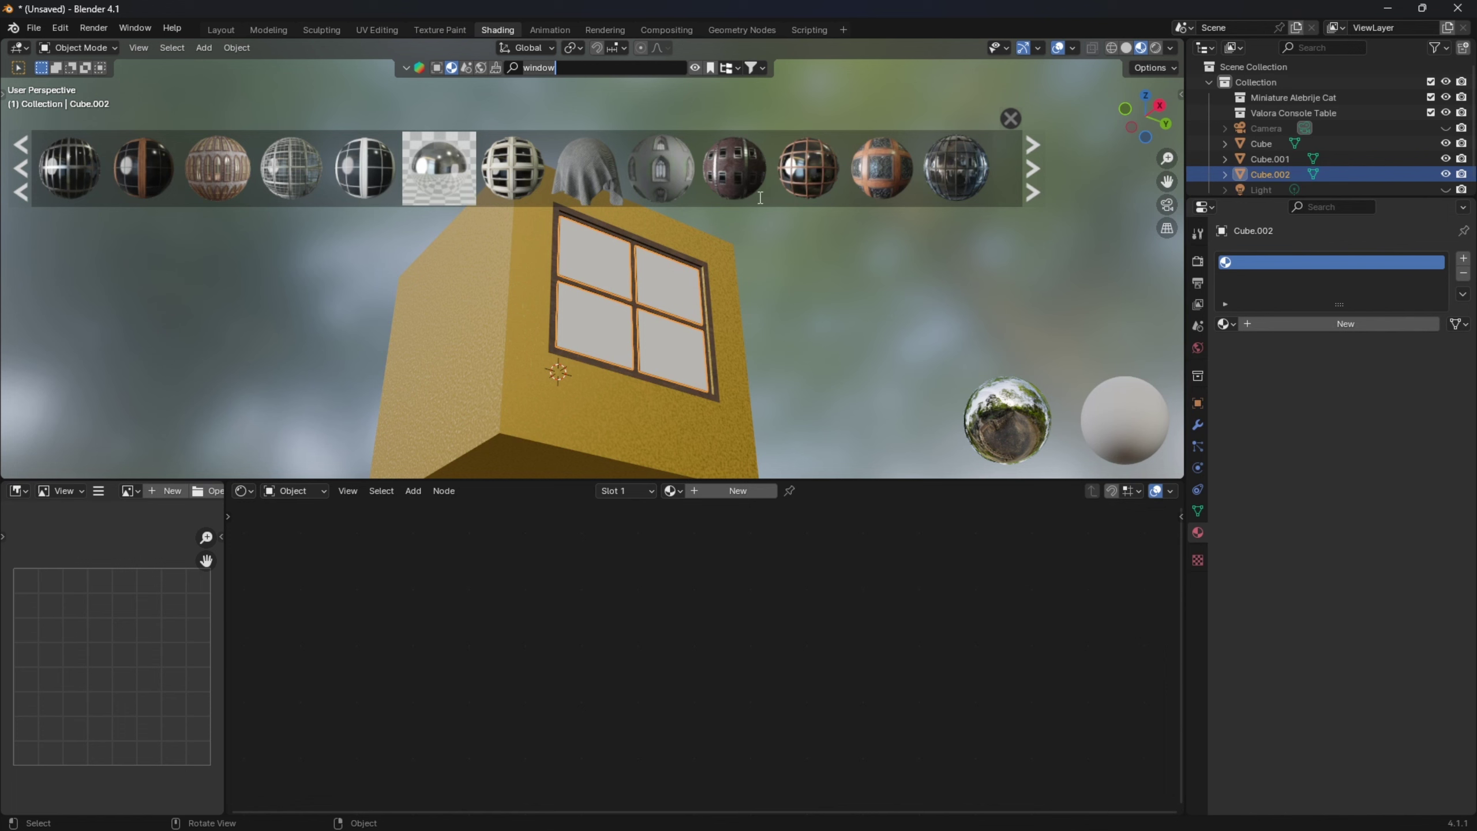
key("Return")
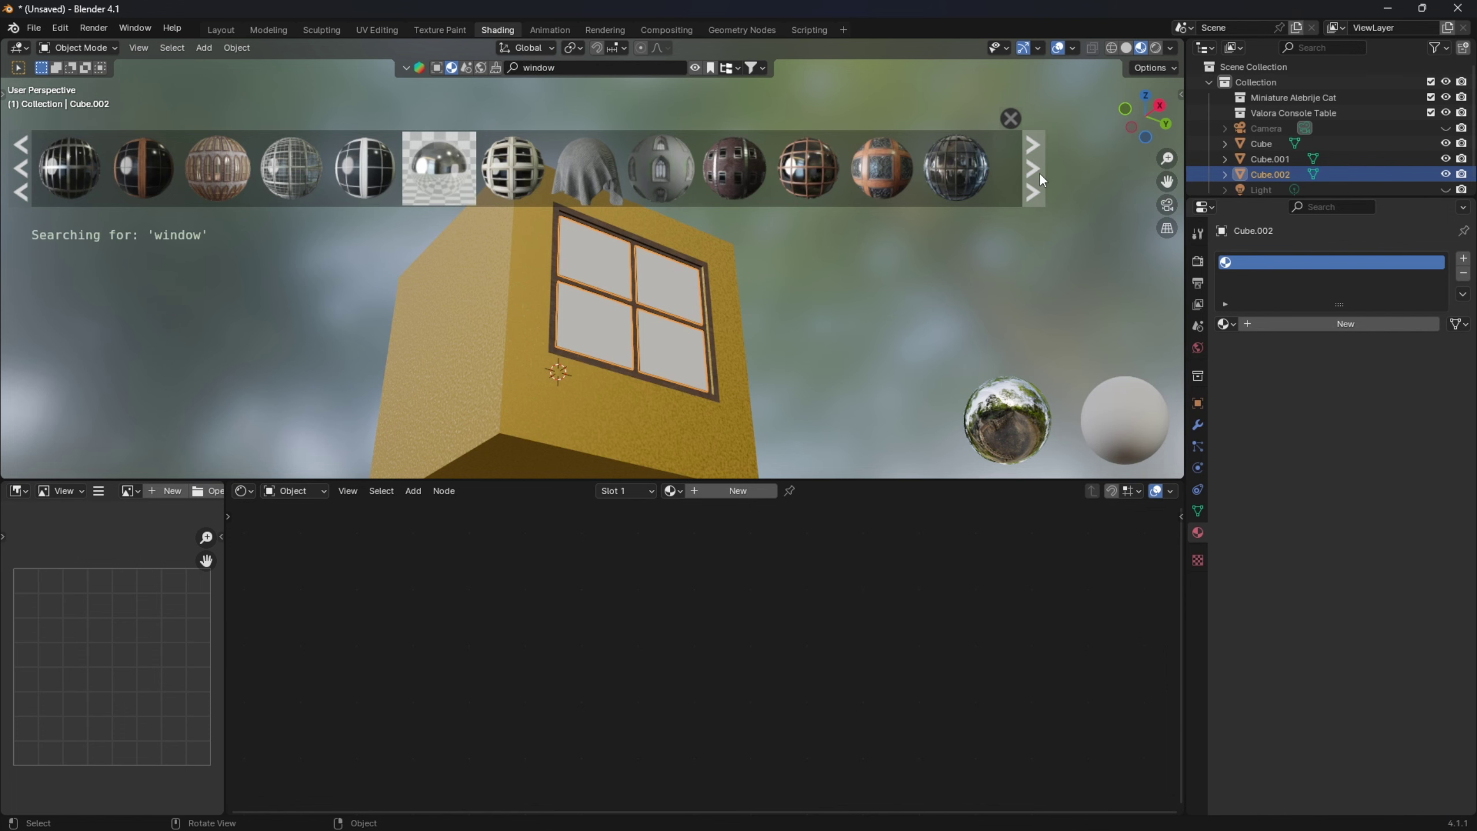
- Apply the transparent glass material Window from the search results to the window panes and inspect it
mouse_move(879, 174)
left_click_drag(878, 173, 634, 324)
middle_click_drag(734, 321, 817, 302)
scroll(761, 298, "up", 3)
scroll(762, 298, "down", 3)
left_click_drag(816, 303, 875, 238)
scroll(698, 315, "down", 3)
mouse_move(651, 331)
middle_mouse_down()
mouse_move(557, 367)
mouse_move(545, 389)
mouse_move(725, 393)
mouse_move(676, 328)
mouse_move(653, 355)
middle_mouse_up()
scroll(676, 329, "up", 2)
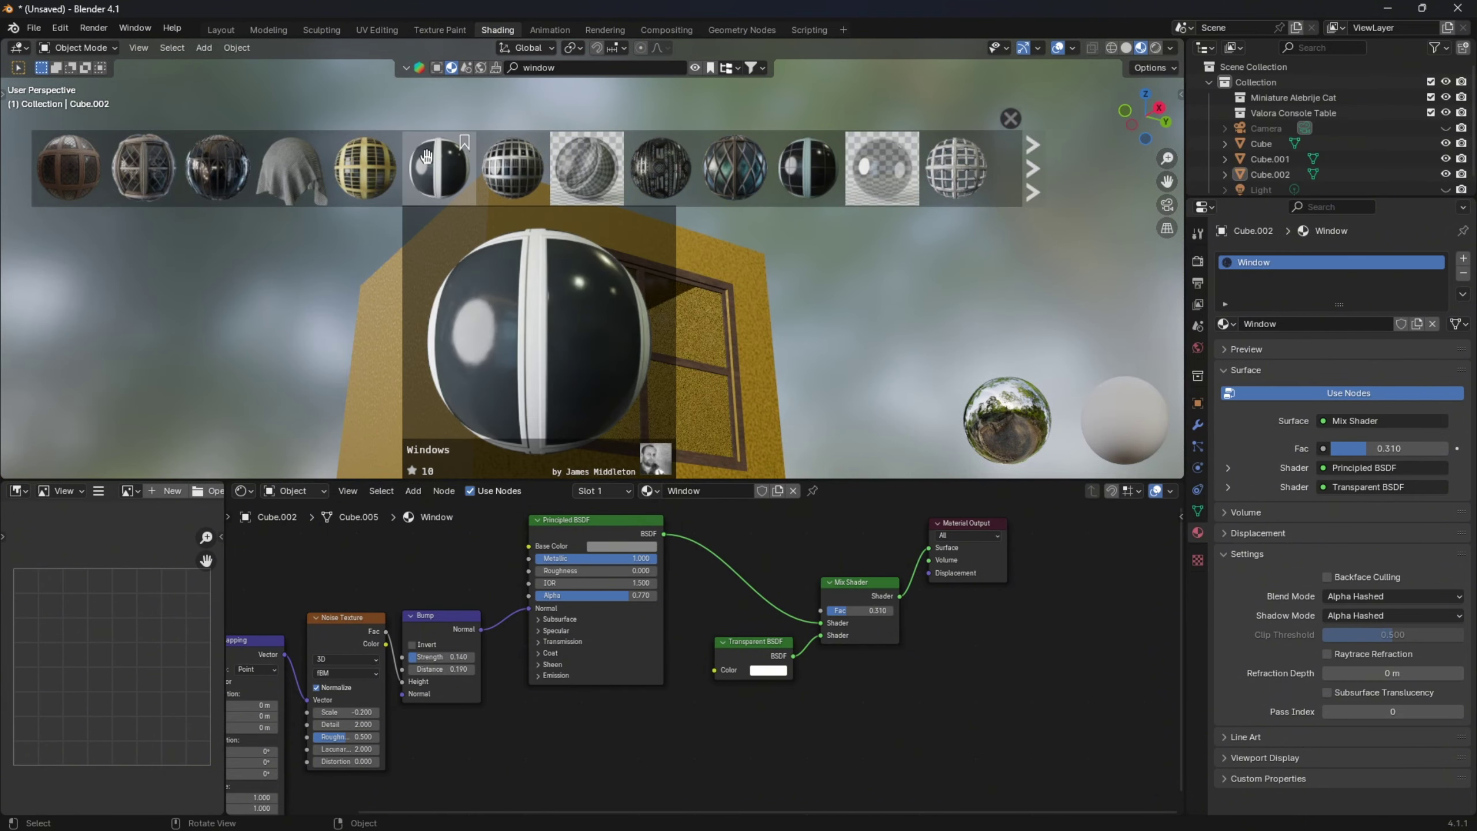
- Collapse the BlenderKit asset bar to view the finished window and expand it again
left_click(405, 68)
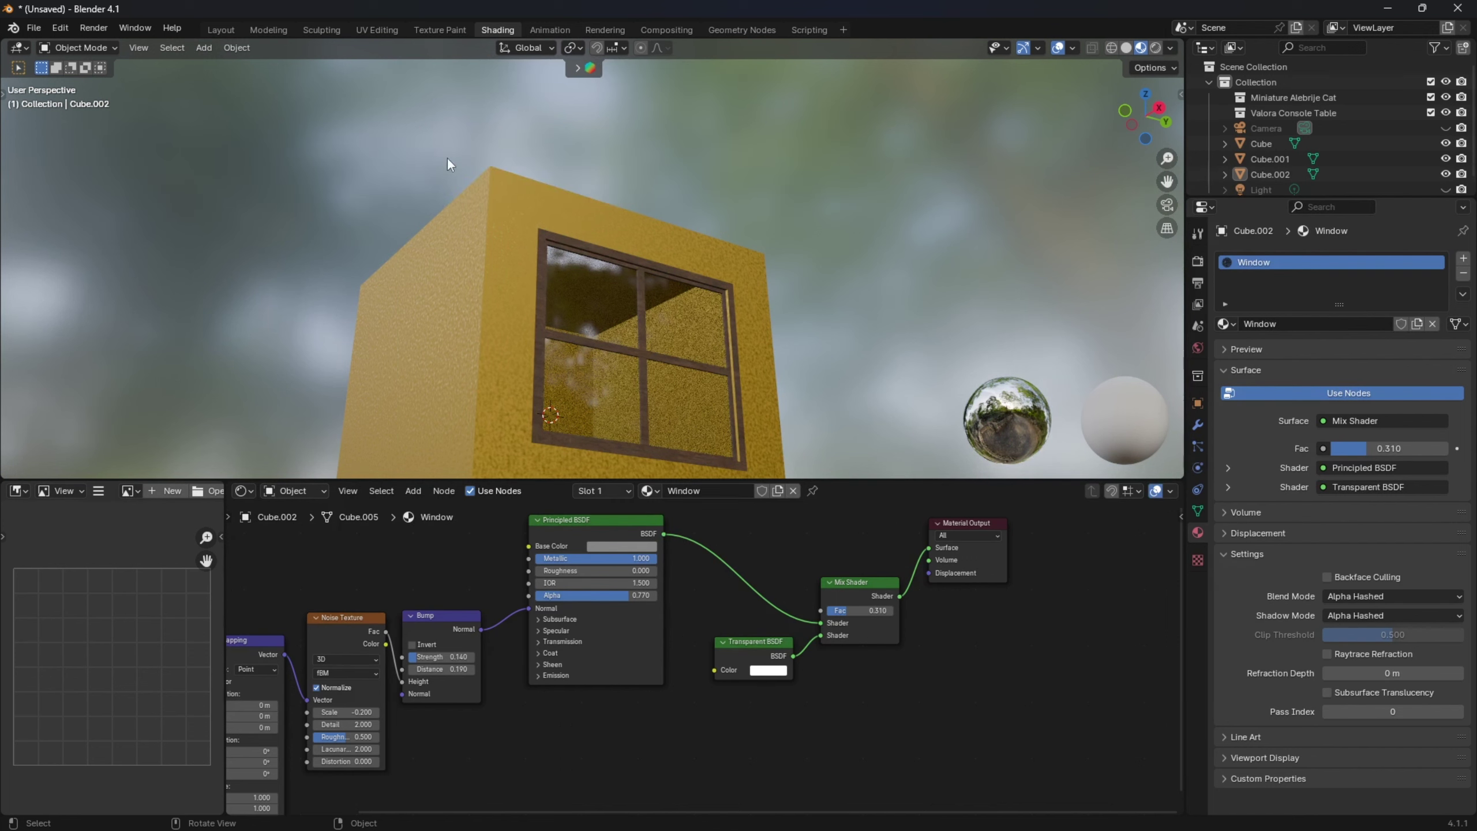
left_click(577, 68)
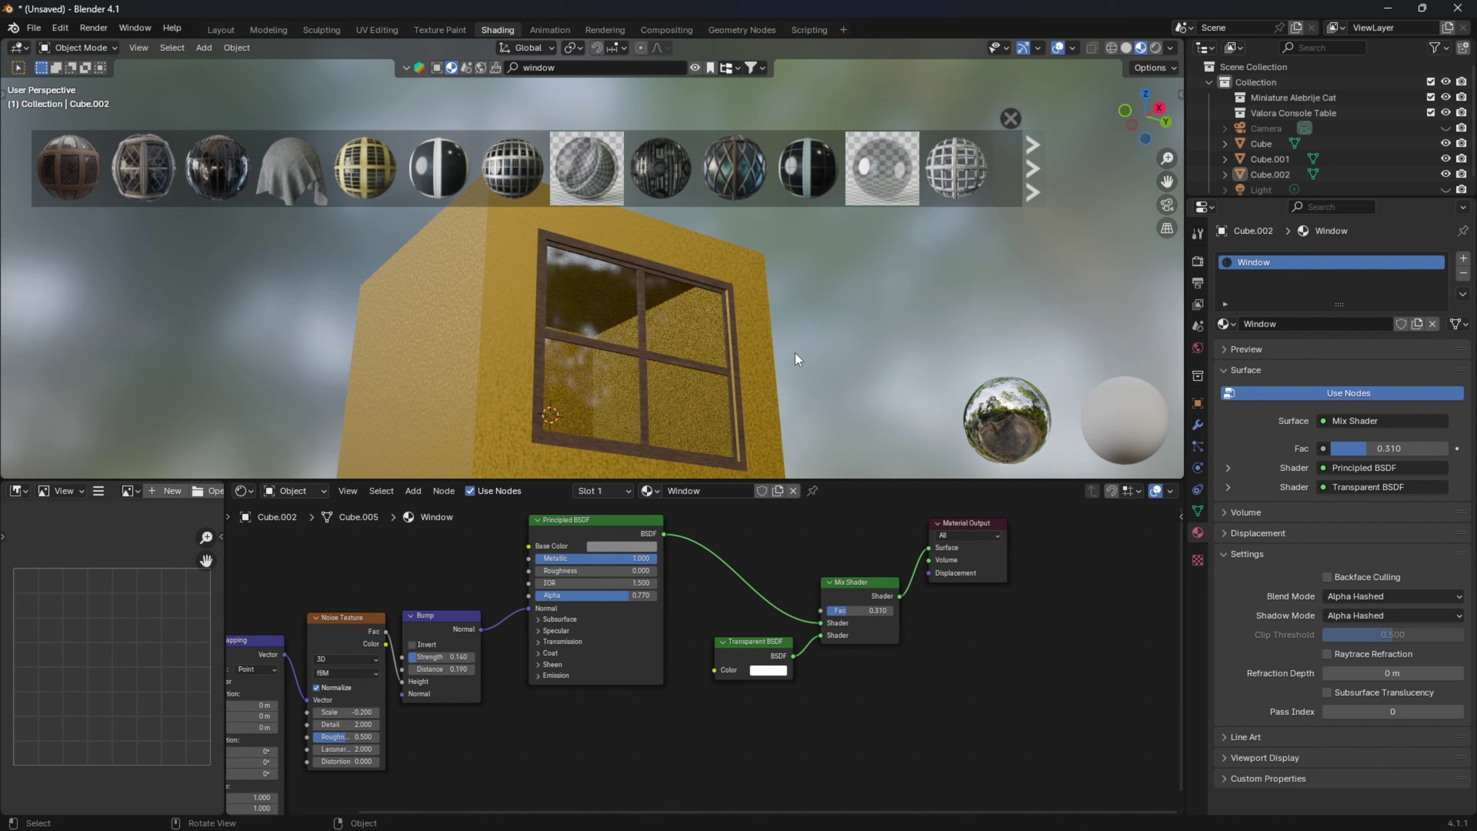
- Select the cube body and bring its LEGO Metallic-Gold material nodes fully into view
middle_click_drag(796, 355, 693, 343)
left_click(564, 350)
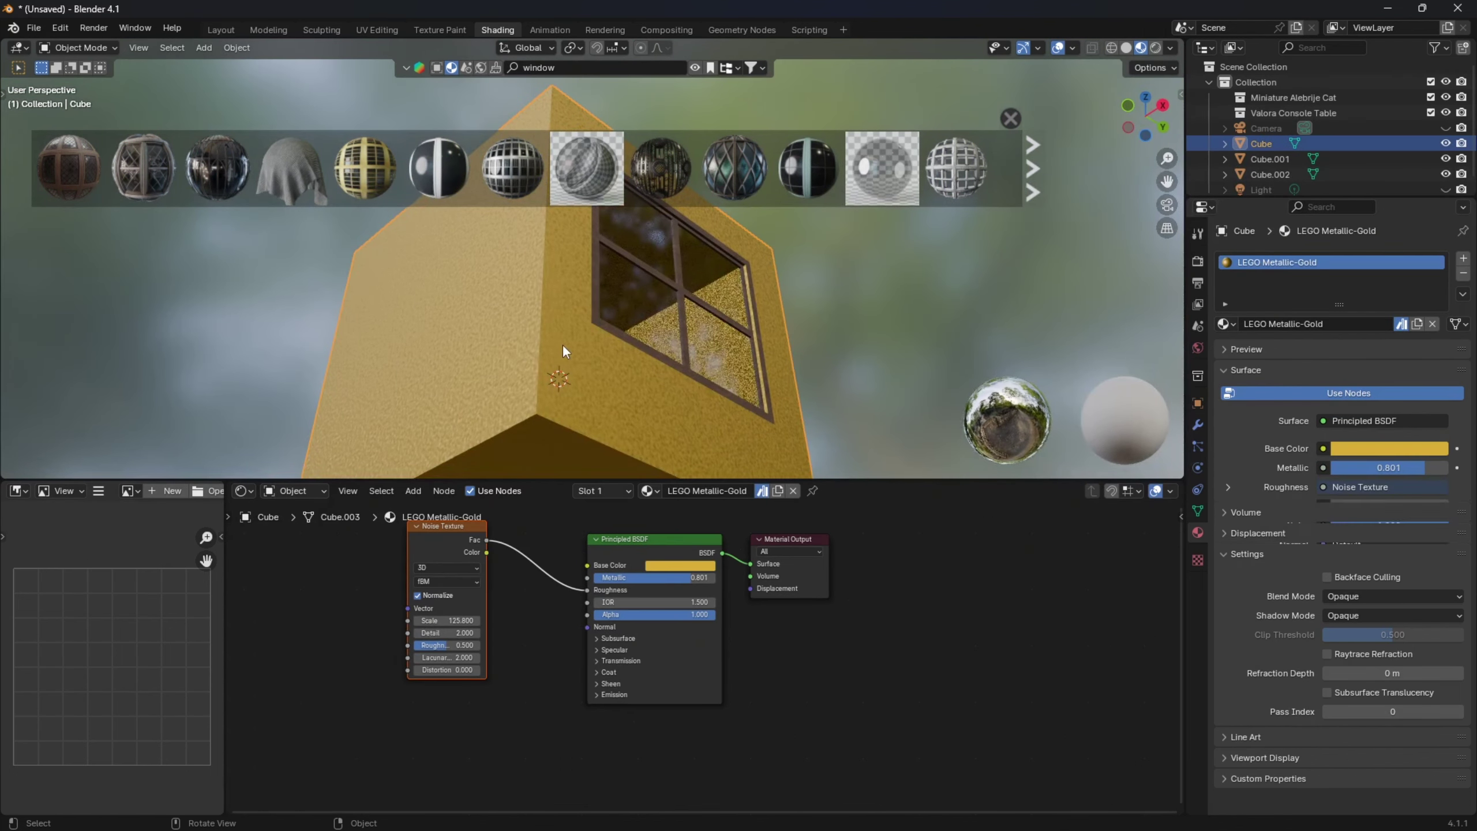
middle_click_drag(551, 522, 551, 584)
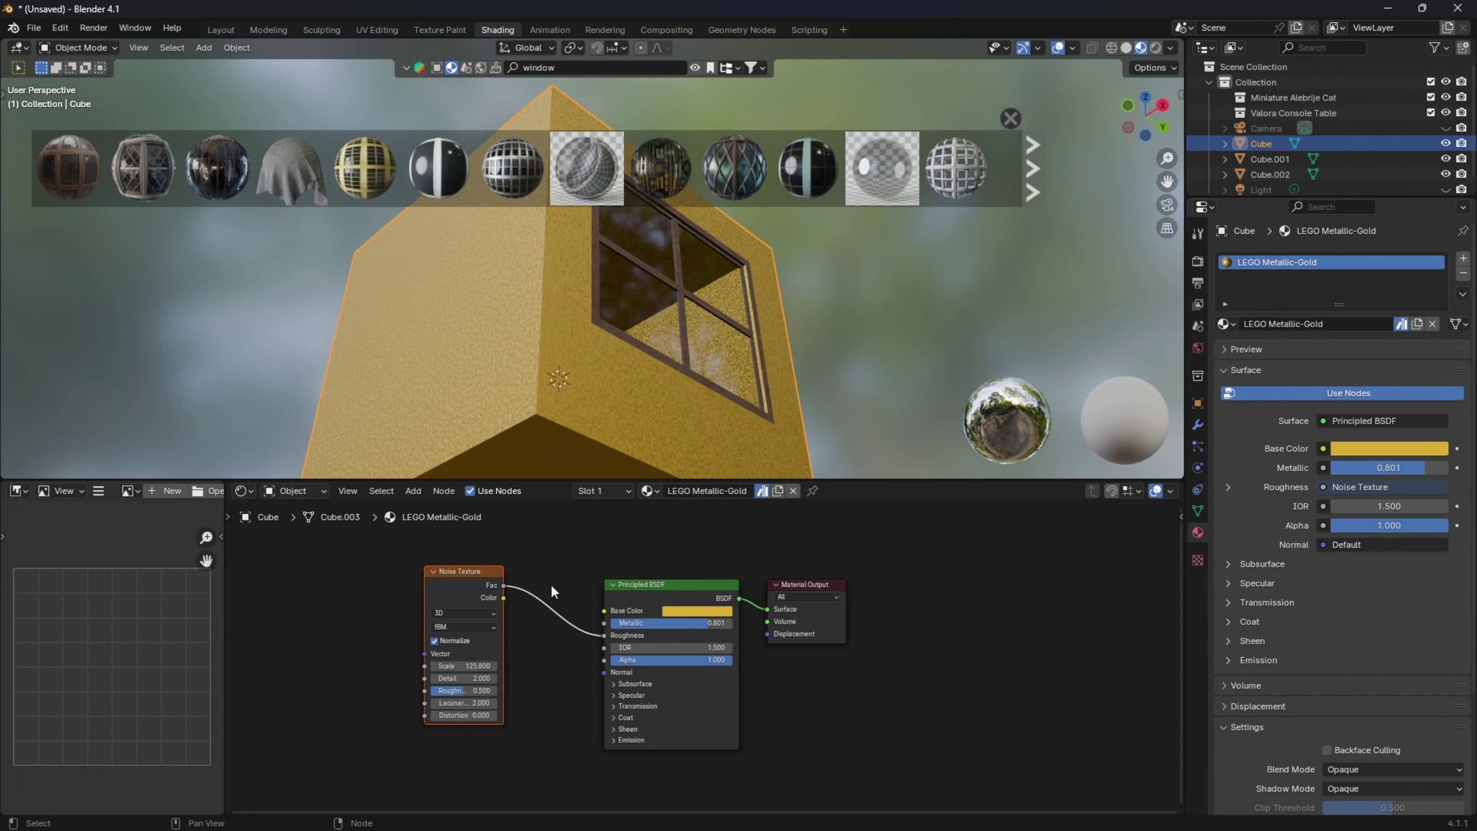